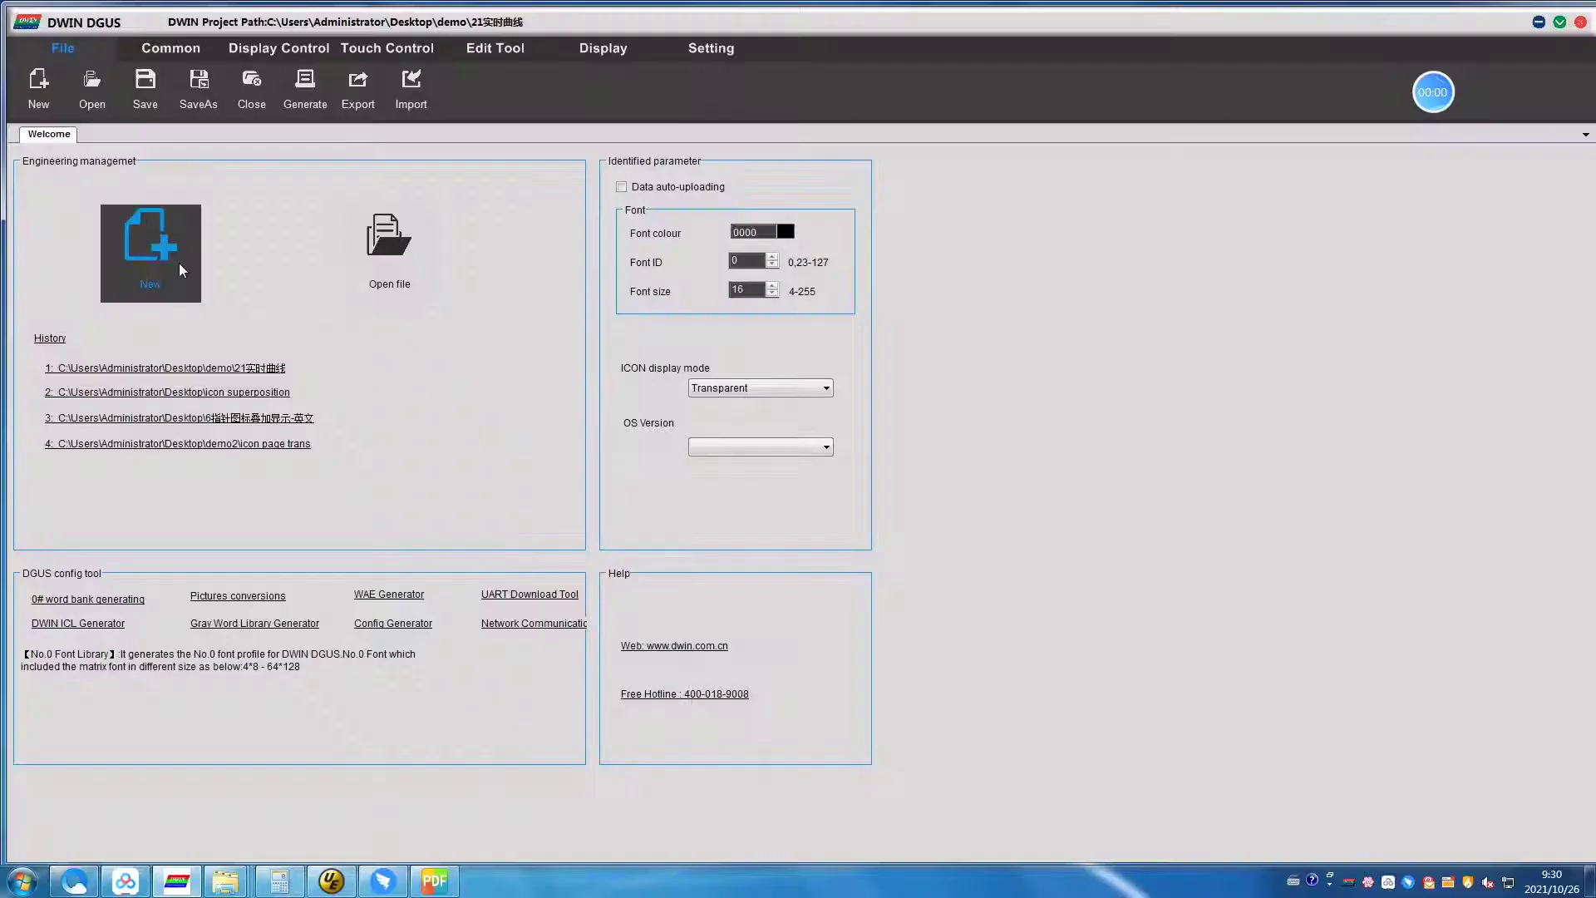
# Start a new project stored in the demo2 'curve' folder and confirm the screen settings.
pyautogui.click(178, 264)
pyautogui.click(921, 452)
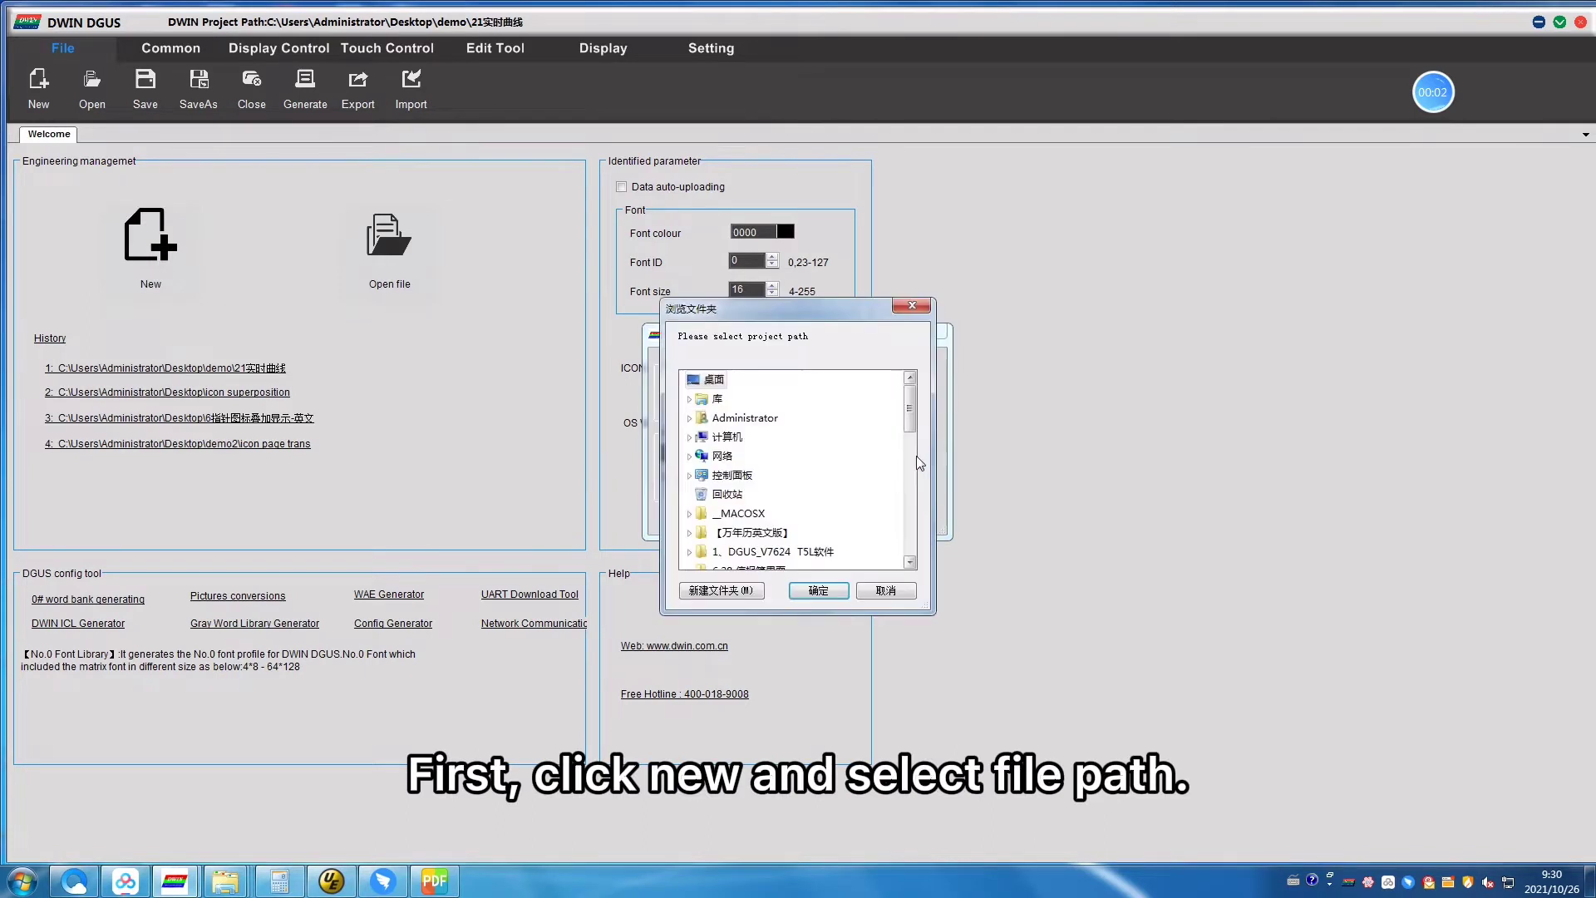
pyautogui.moveTo(910, 413); pyautogui.dragTo(911, 461)
pyautogui.doubleClick(729, 436)
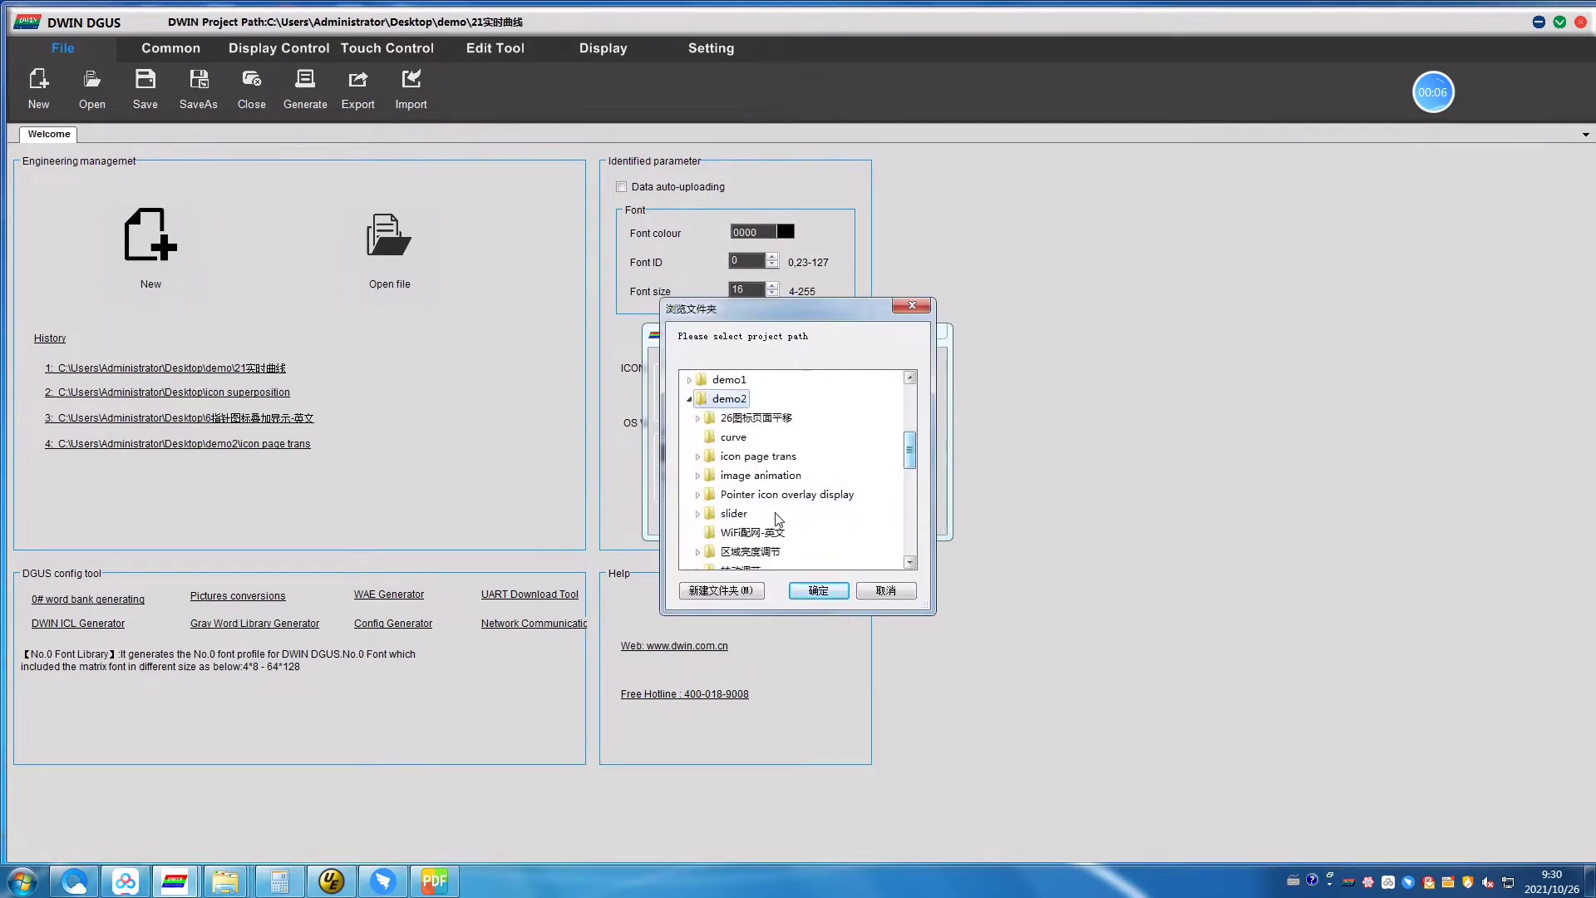
pyautogui.click(734, 437)
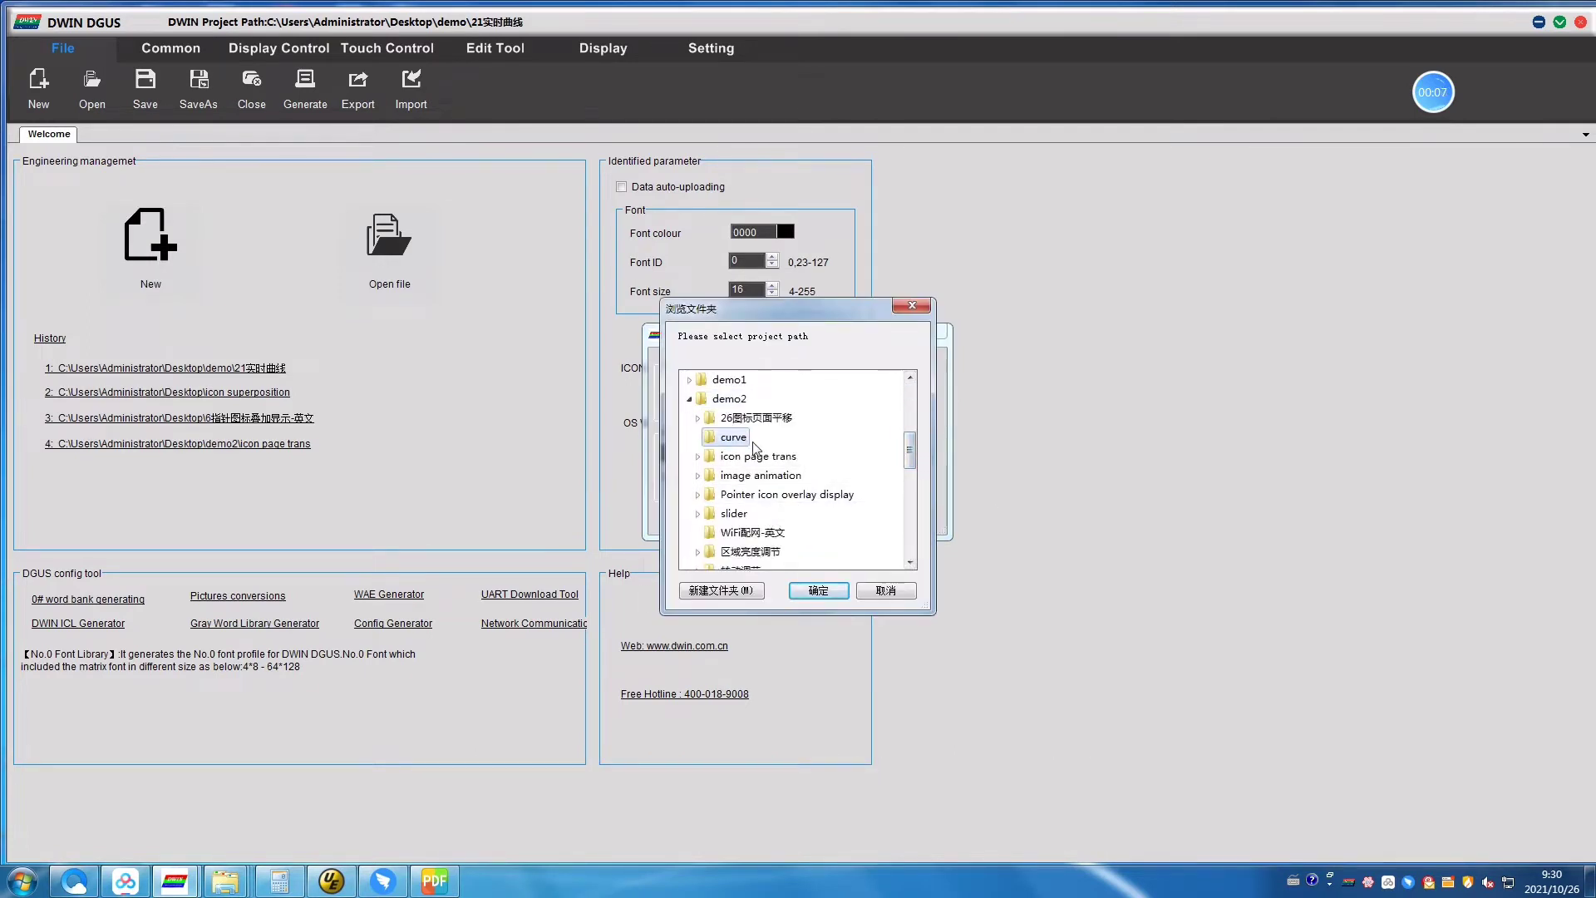
pyautogui.click(818, 590)
pyautogui.click(862, 520)
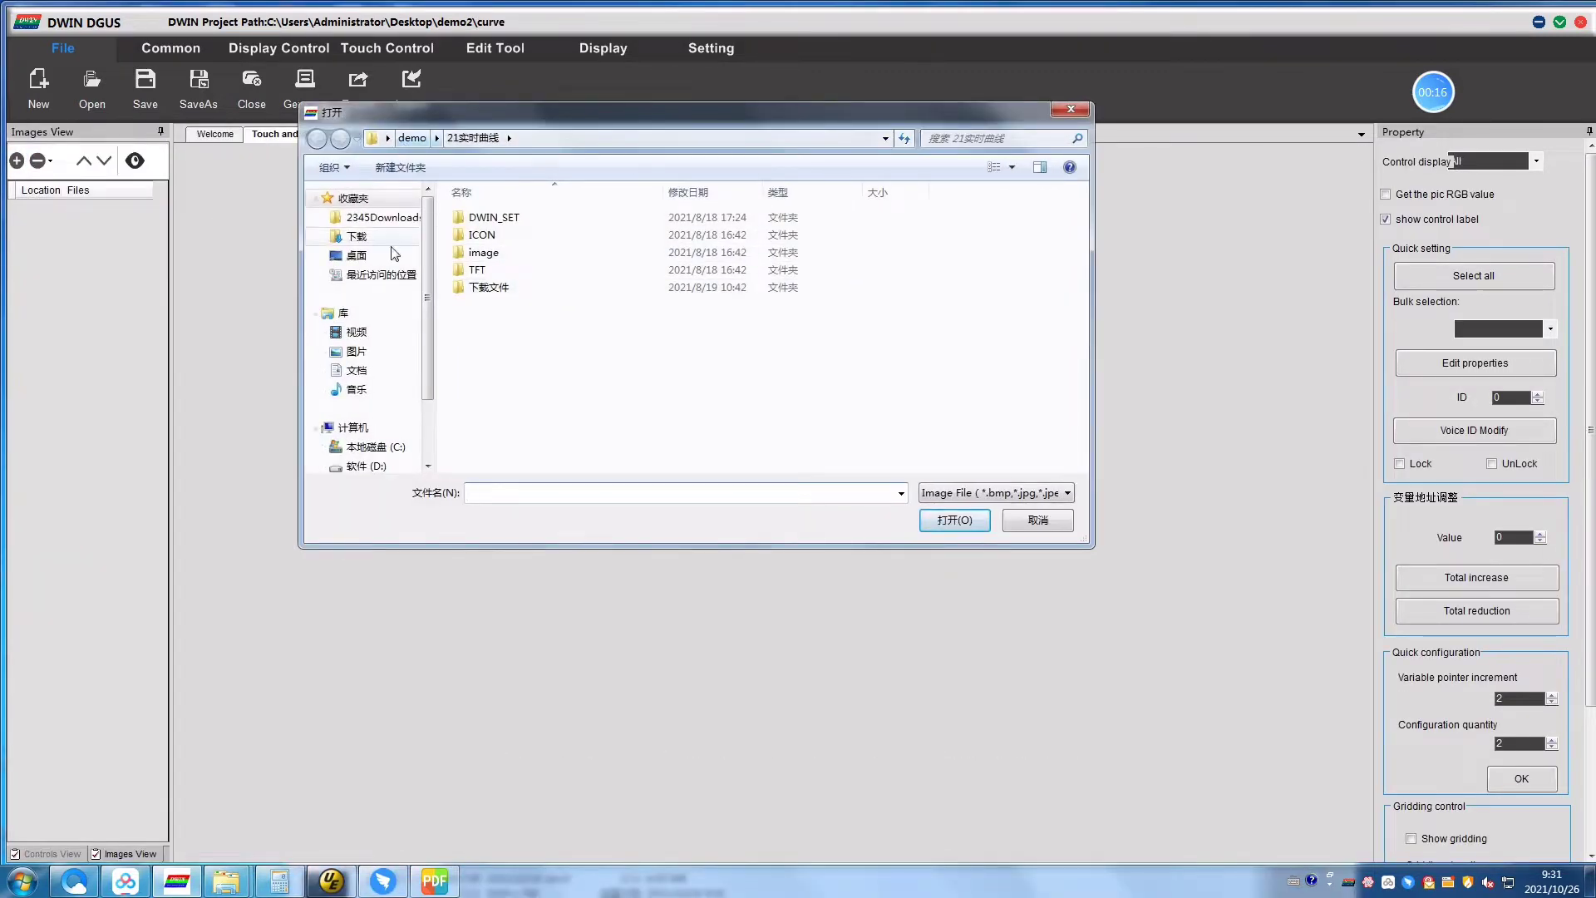
# Import 00.bmp and 01.bmp from Desktop > demo2 > curve as background images.
pyautogui.click(356, 254)
pyautogui.doubleClick(560, 437)
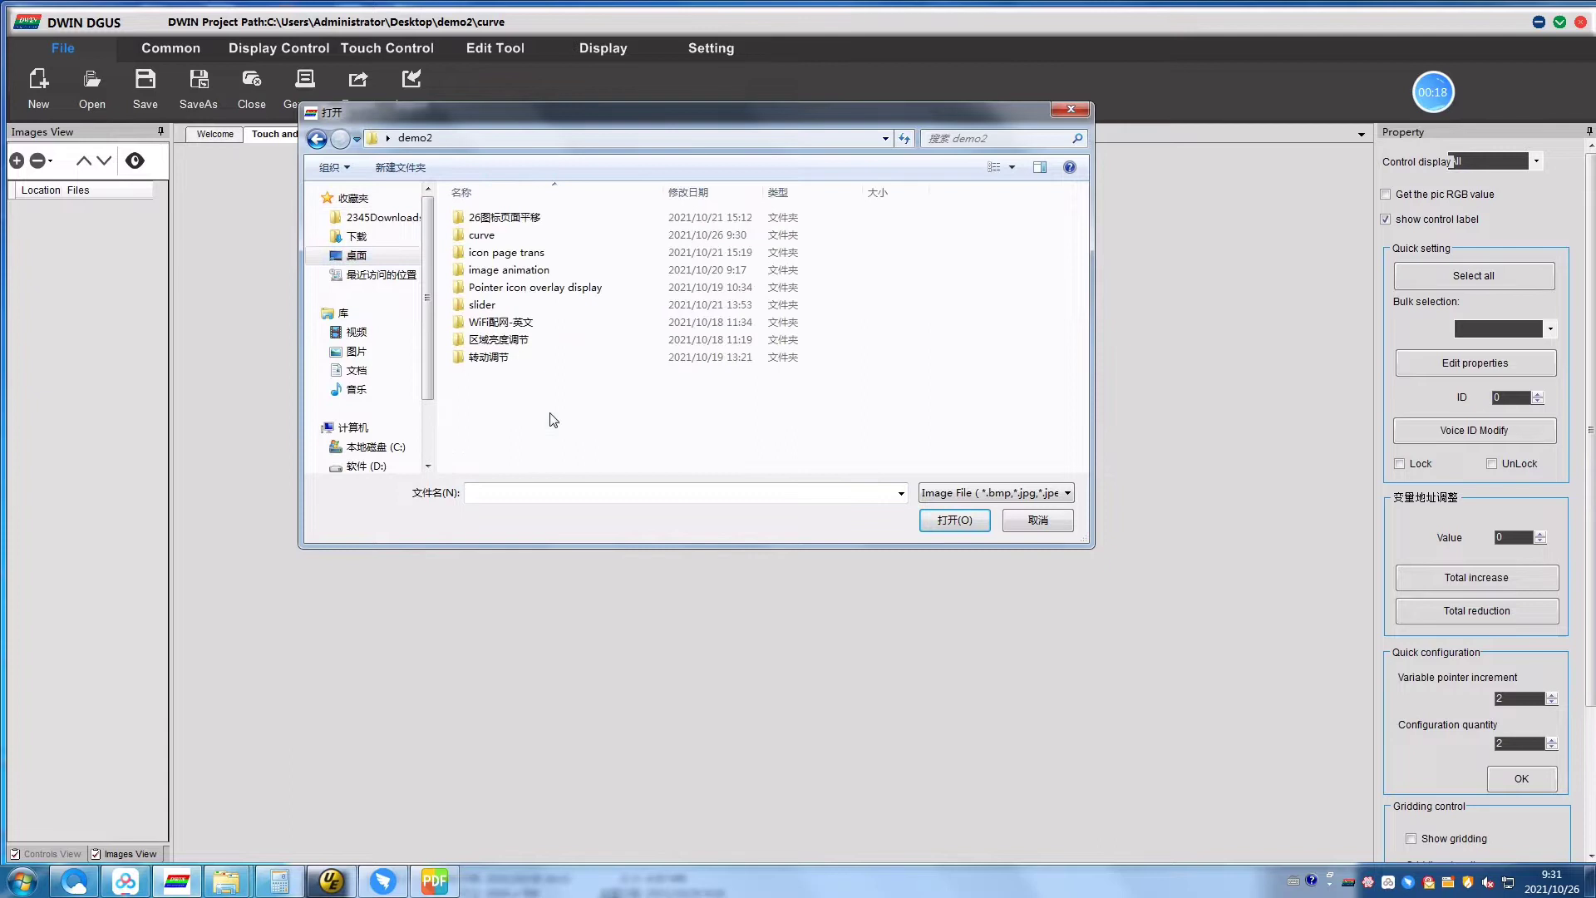
pyautogui.doubleClick(525, 245)
pyautogui.click(499, 286)
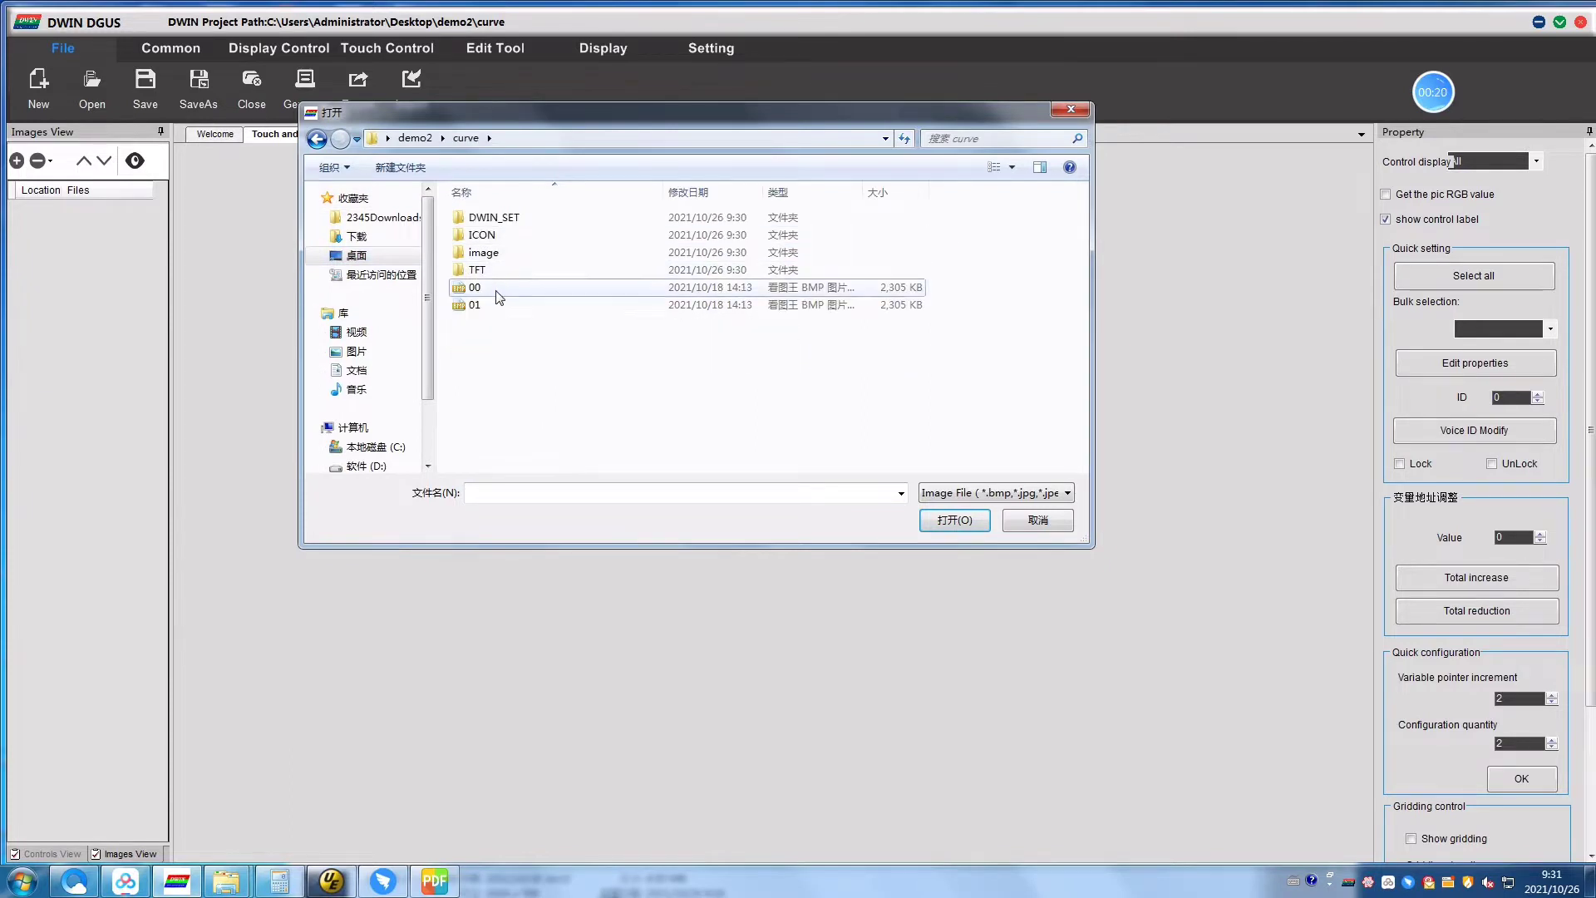
pyautogui.click(953, 520)
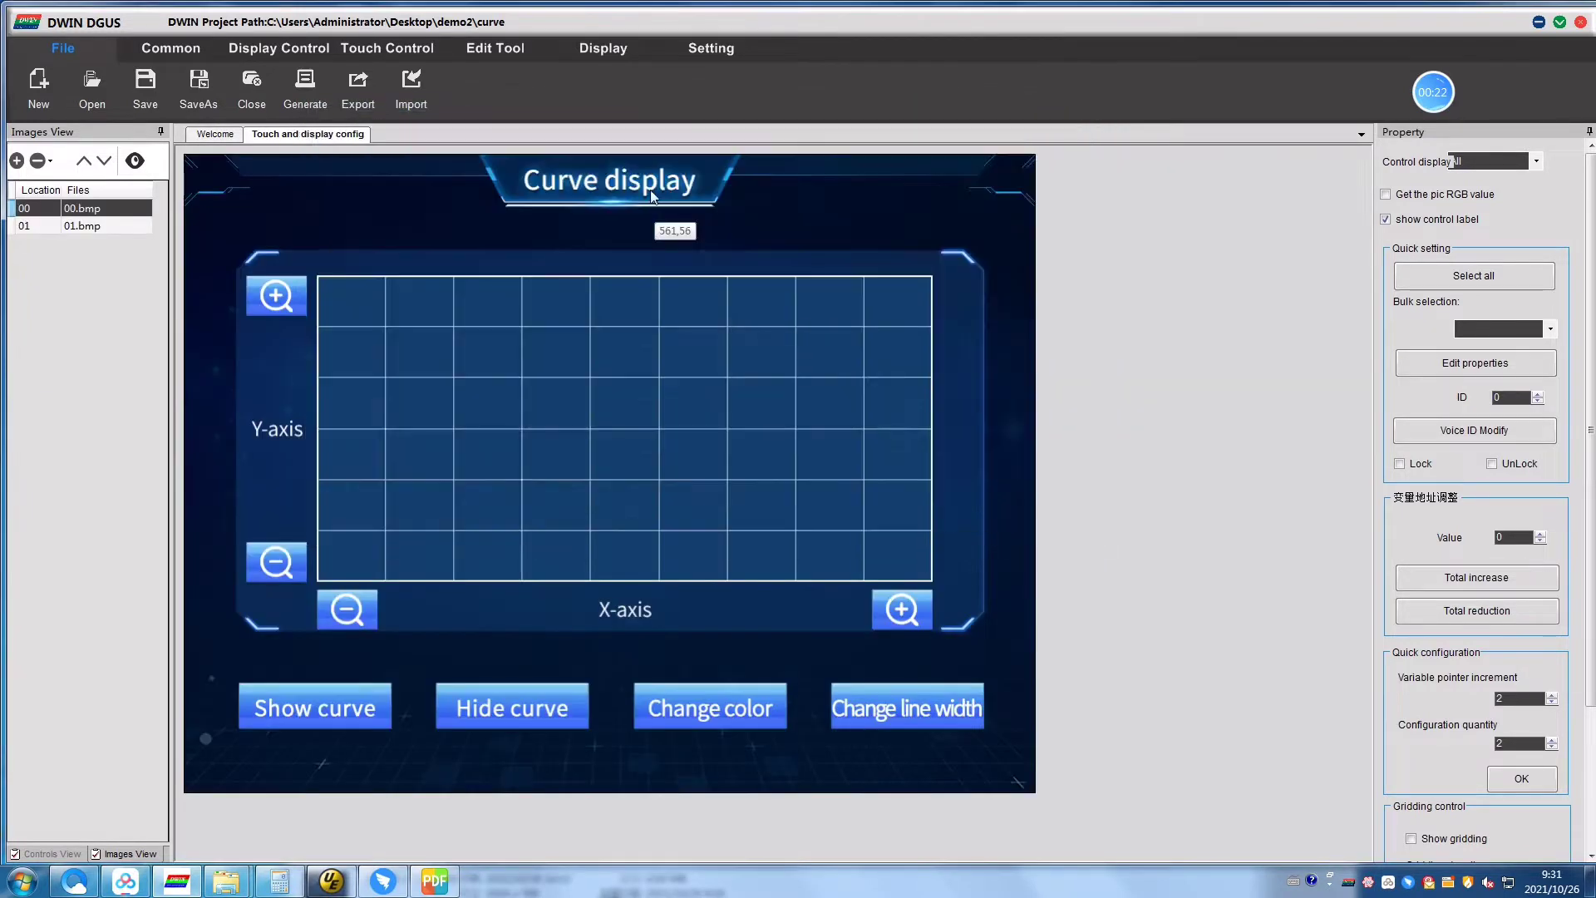
pyautogui.click(712, 48)
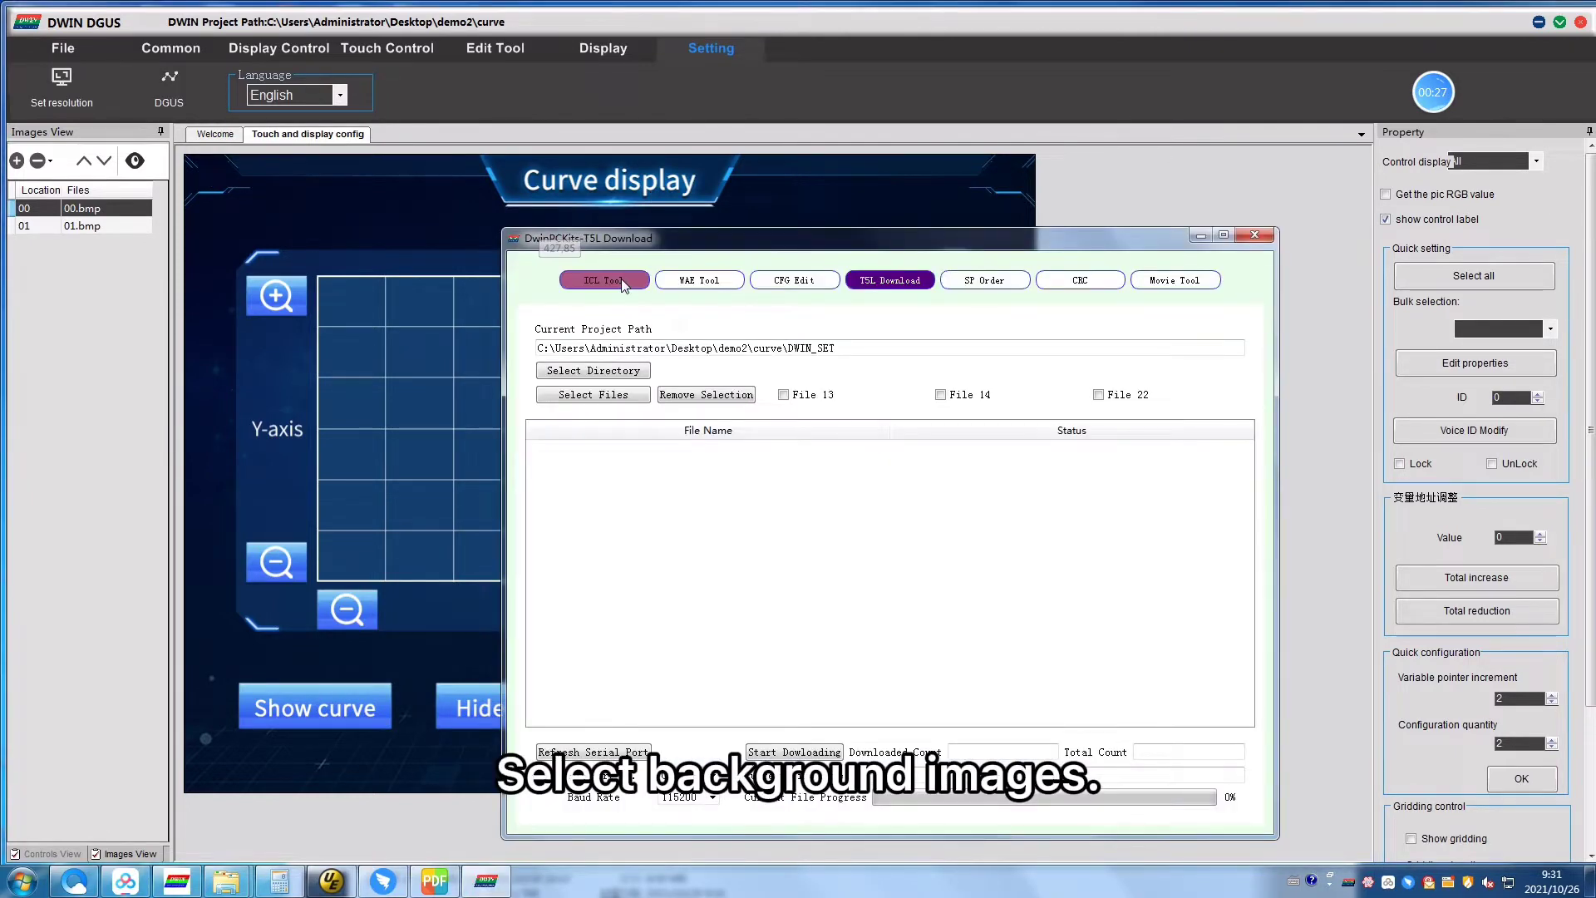
# Pack pictures 00 and 01 into ICL file 32 in DWIN_SET with the ICL tool.
pyautogui.click(603, 279)
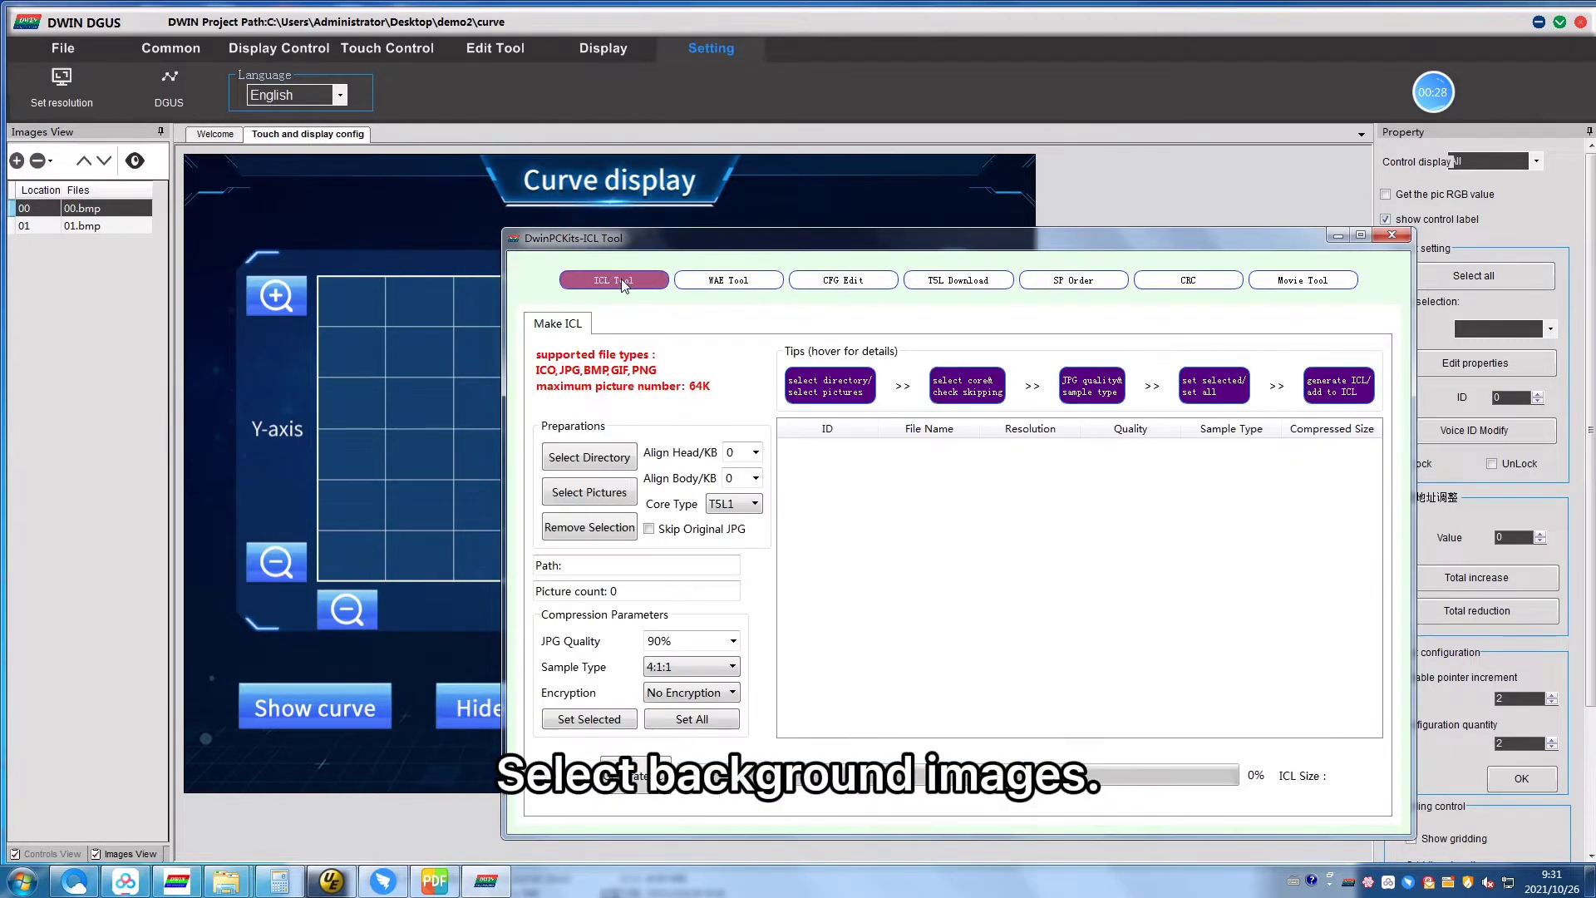
pyautogui.click(589, 491)
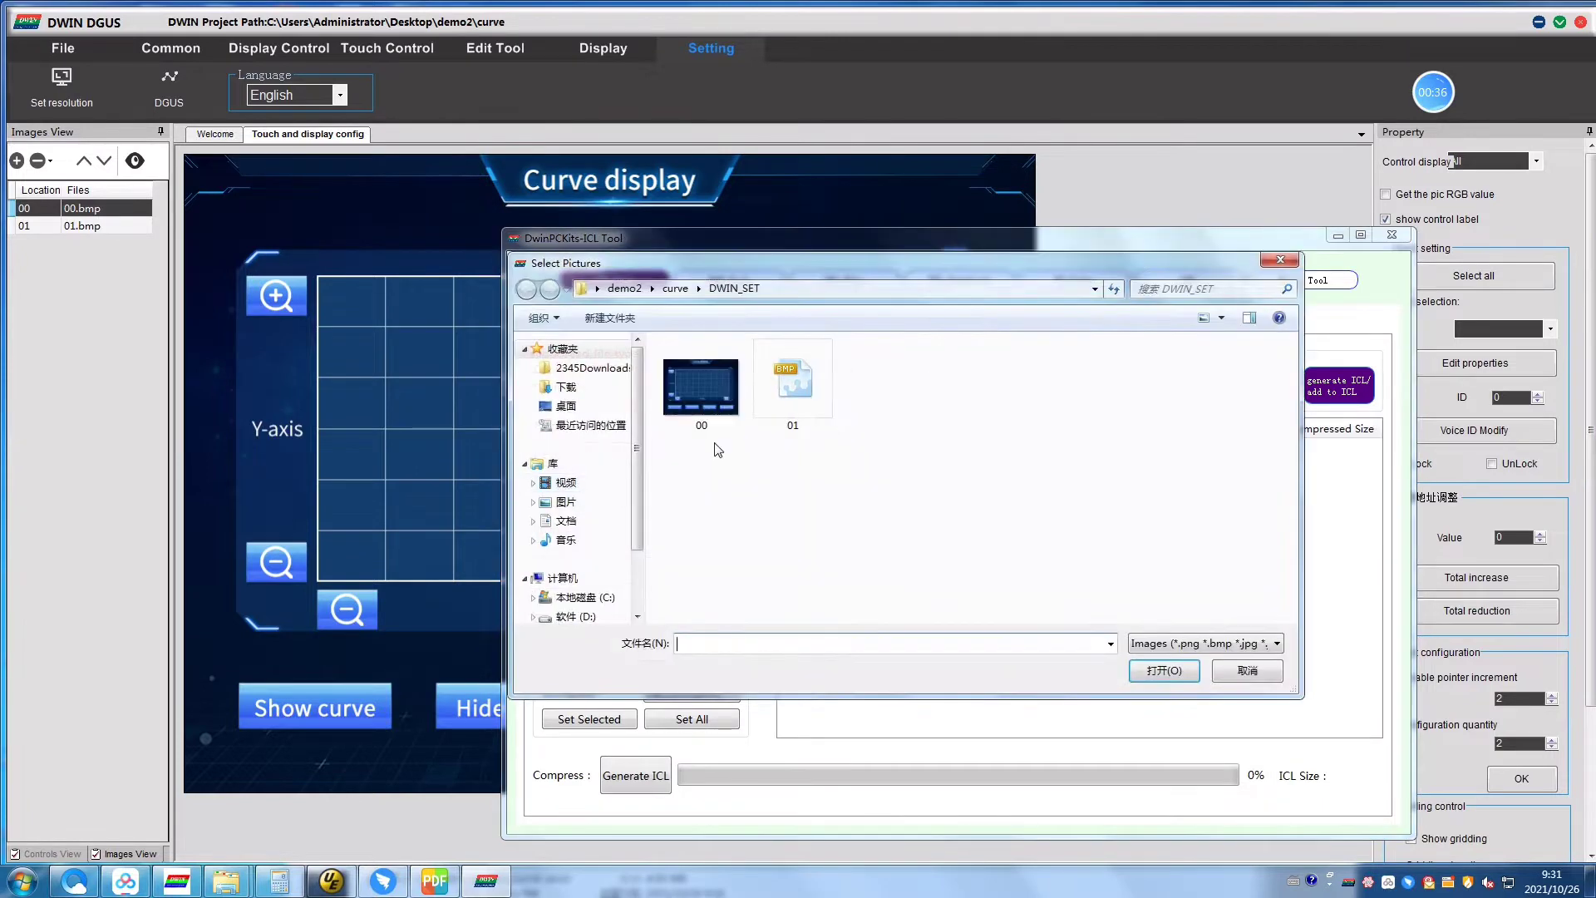
pyautogui.moveTo(880, 461); pyautogui.dragTo(660, 390)
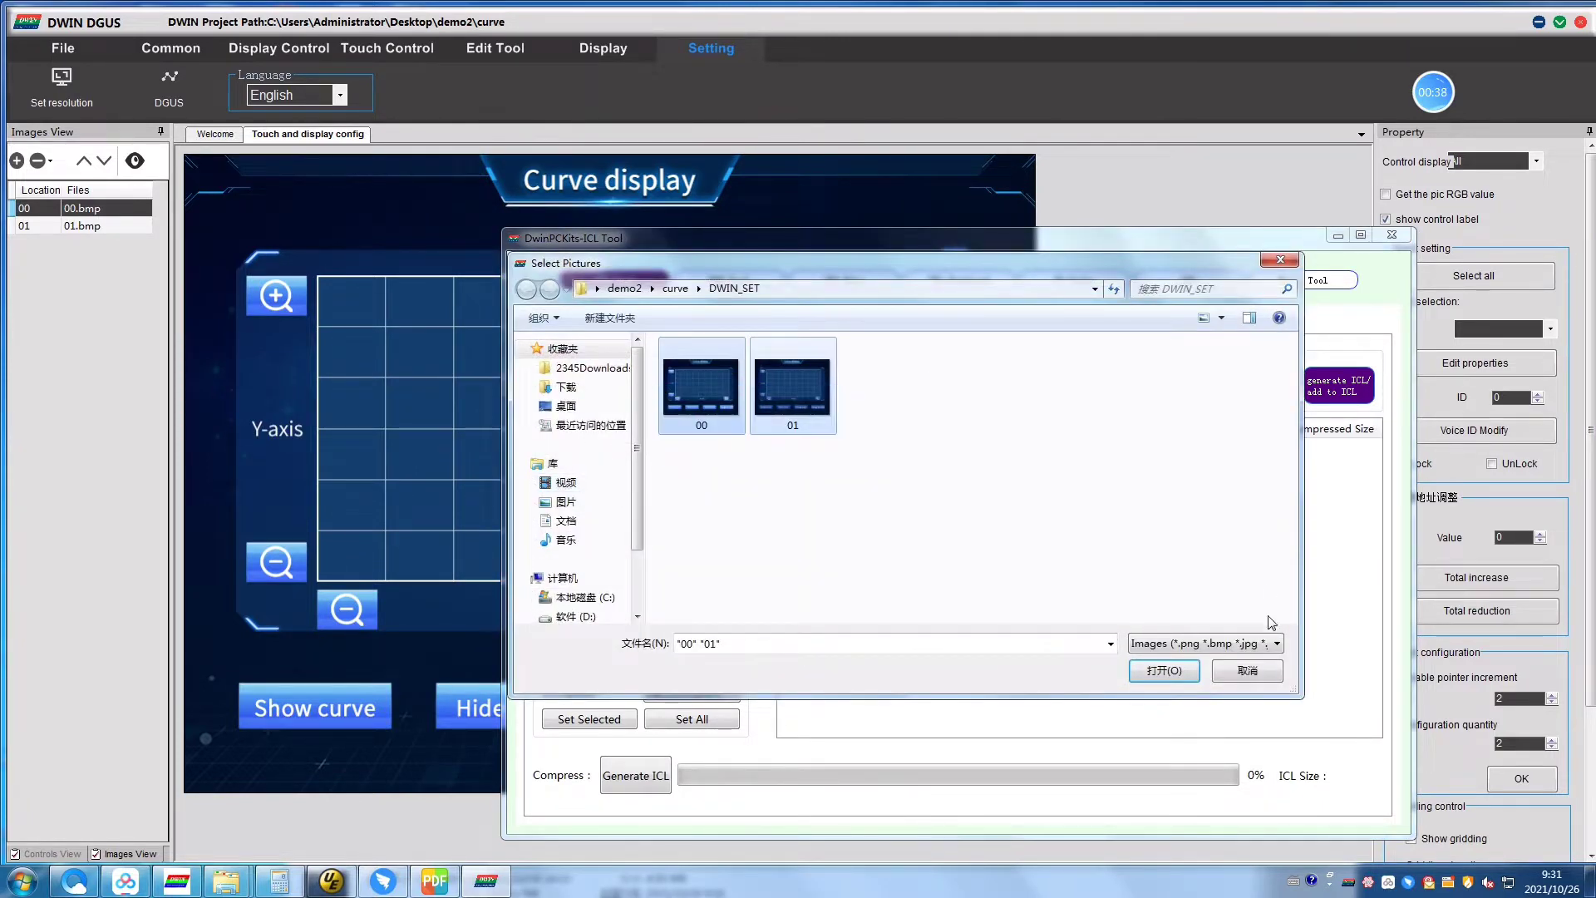
pyautogui.click(1164, 671)
pyautogui.click(1338, 386)
pyautogui.write('32')
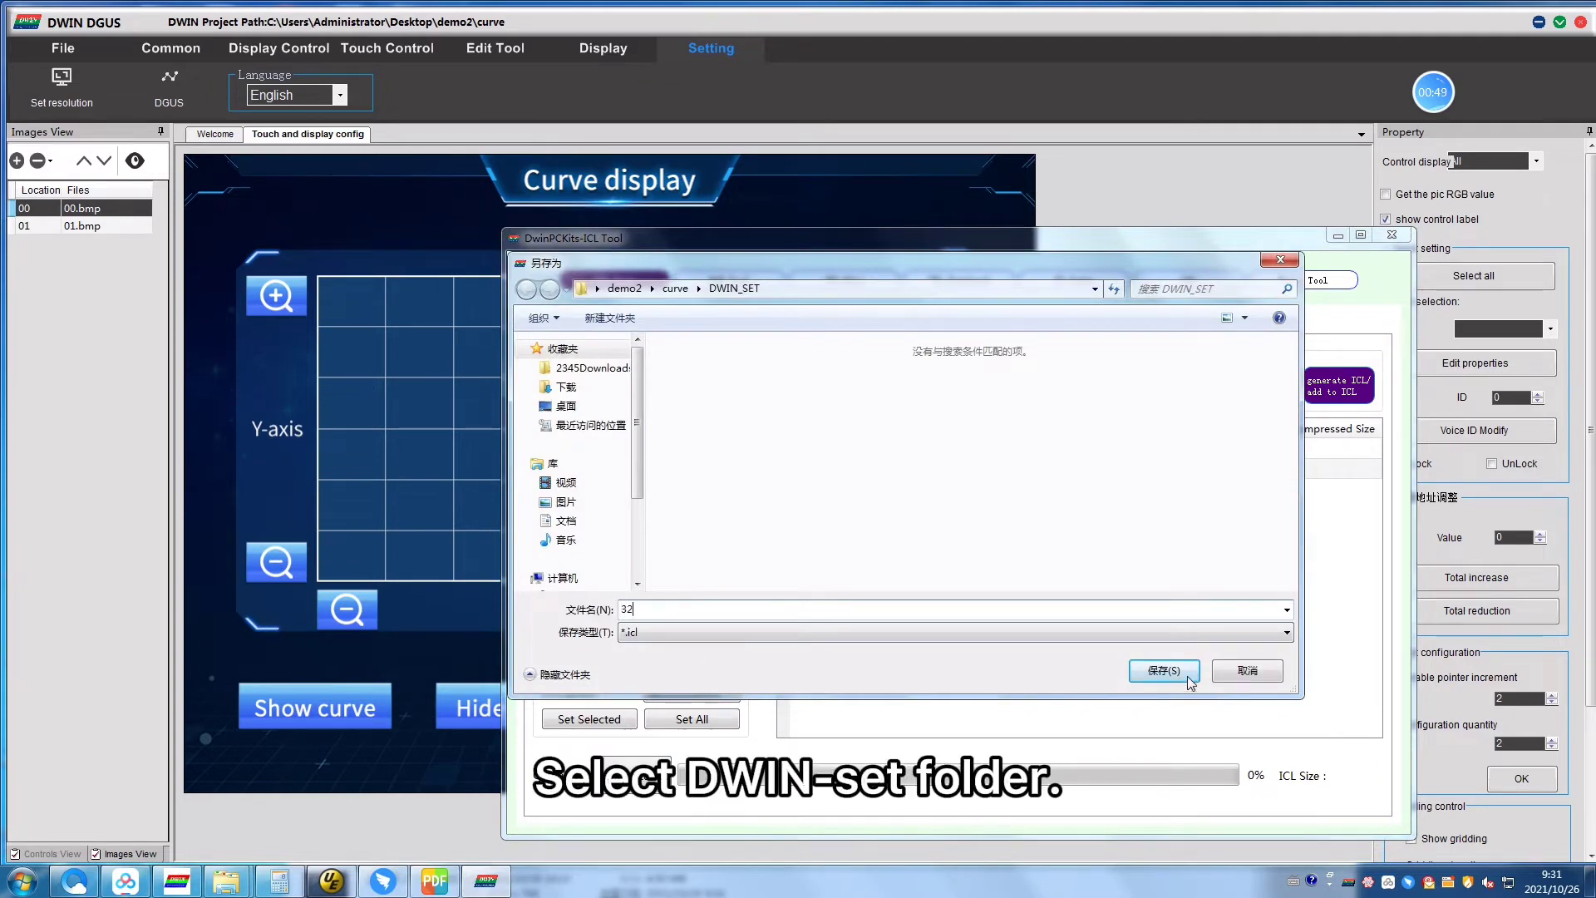
pyautogui.press('Return')
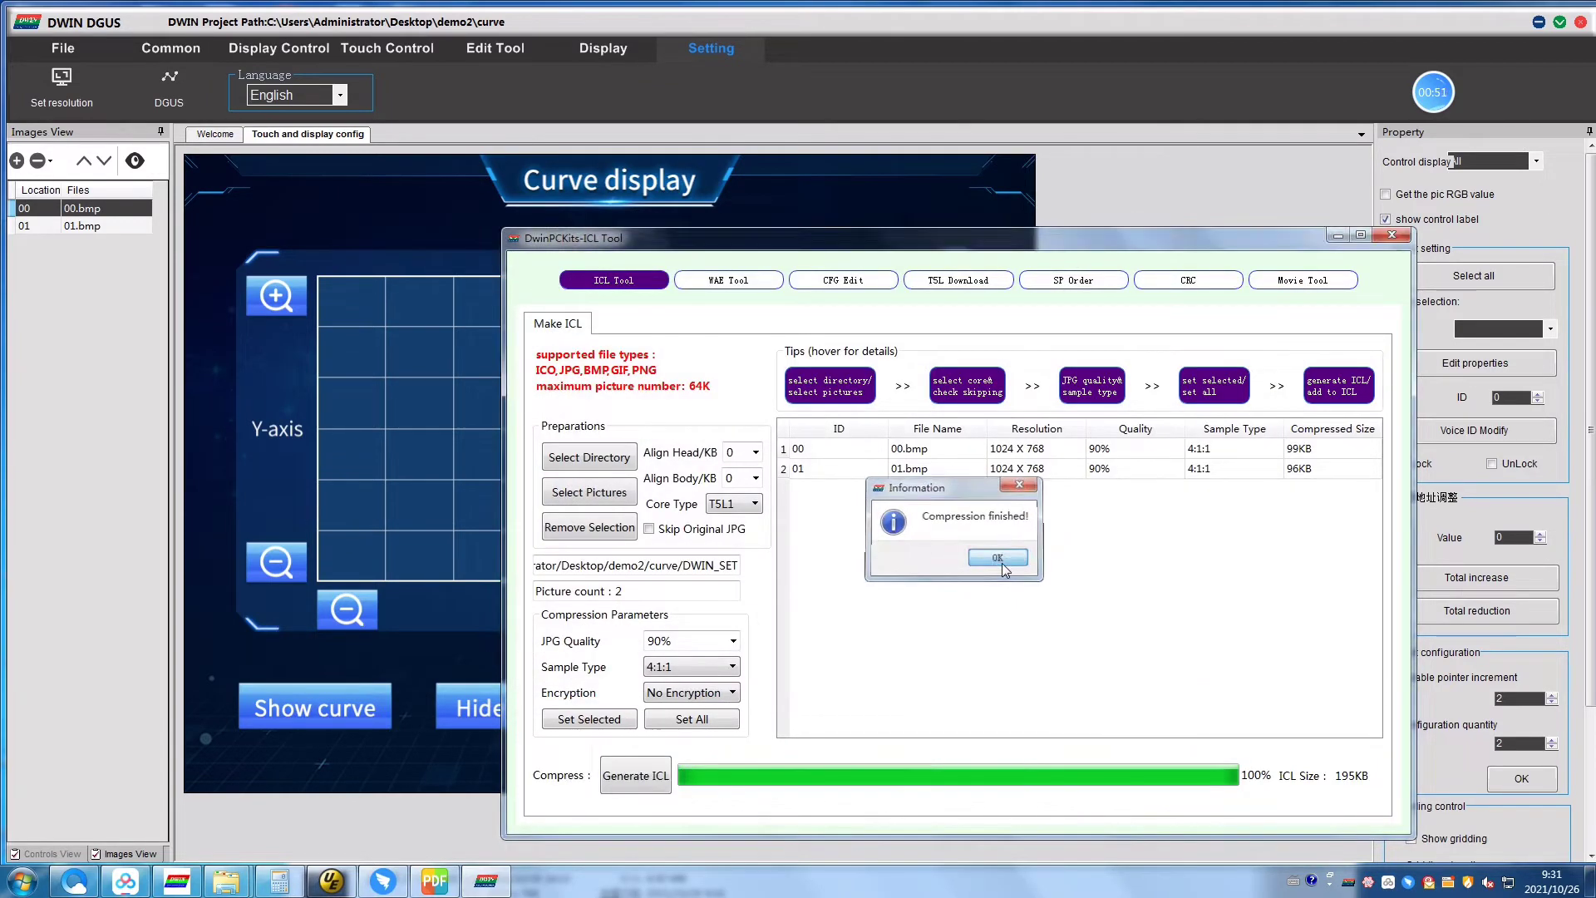
pyautogui.click(998, 558)
# Draw an incremental adjustment control on the Y-axis + button with pressed image 01.
pyautogui.click(1392, 235)
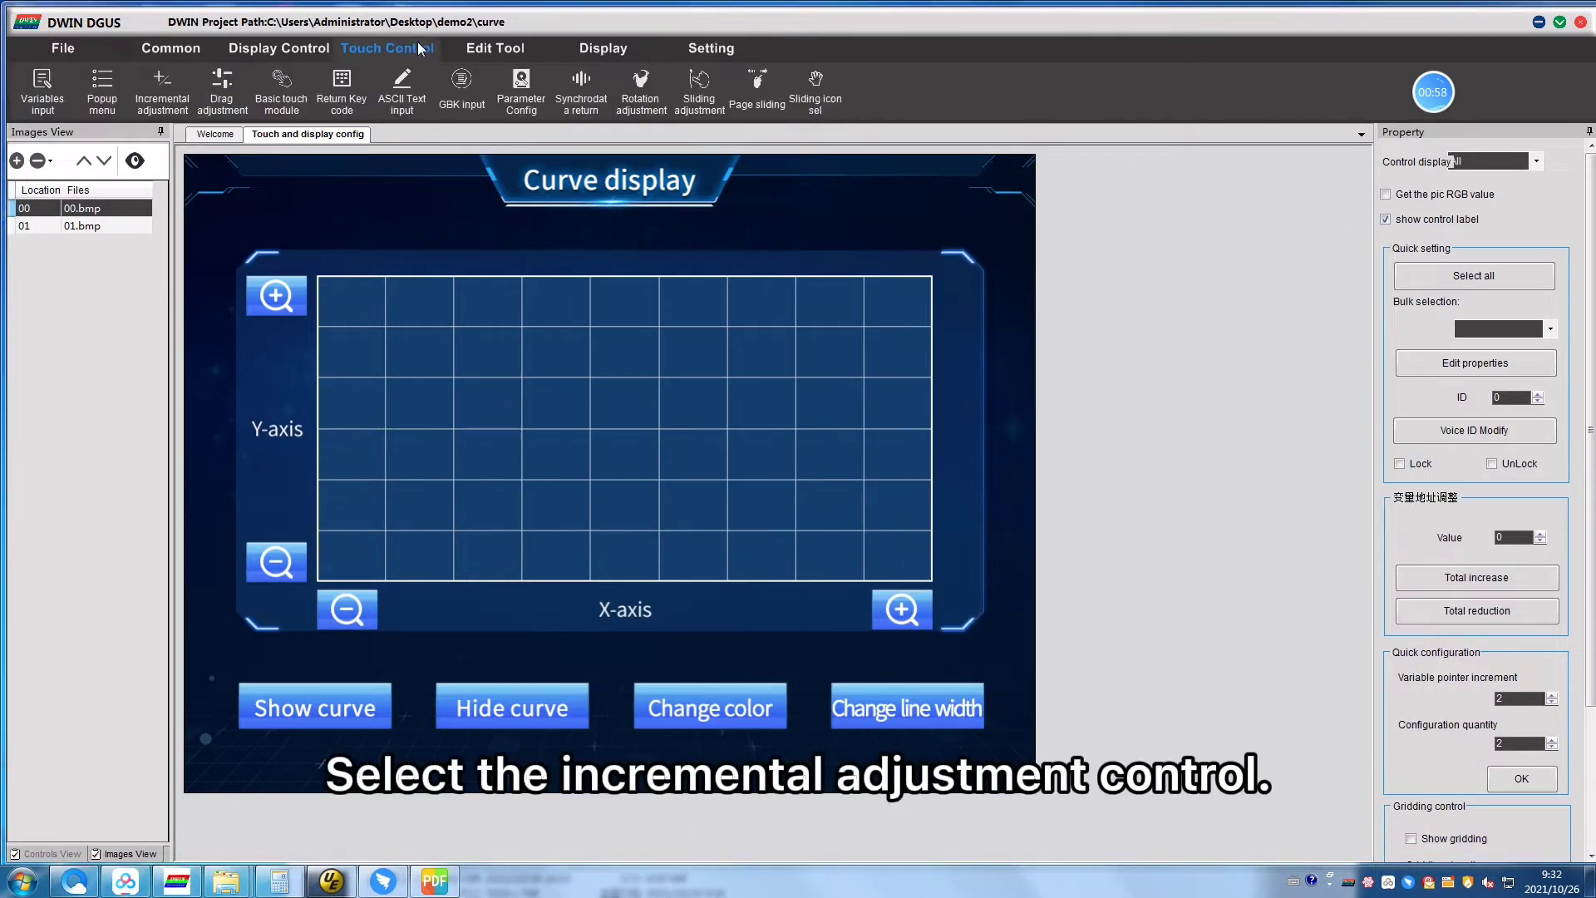
pyautogui.click(162, 91)
pyautogui.moveTo(250, 280); pyautogui.dragTo(307, 315)
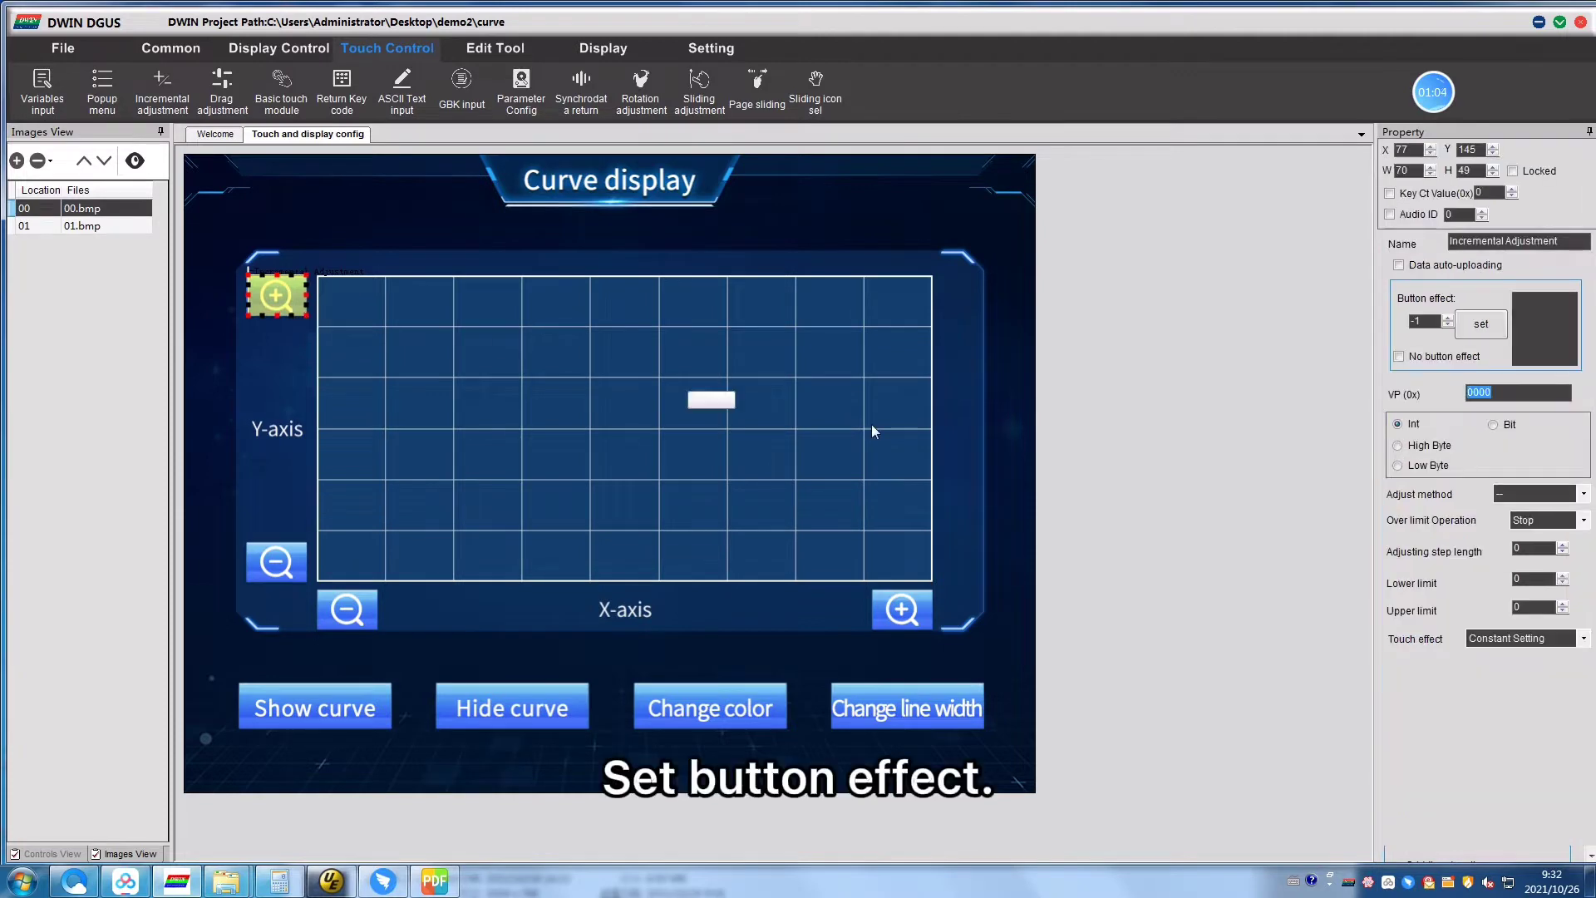
pyautogui.click(1544, 327)
pyautogui.click(194, 131)
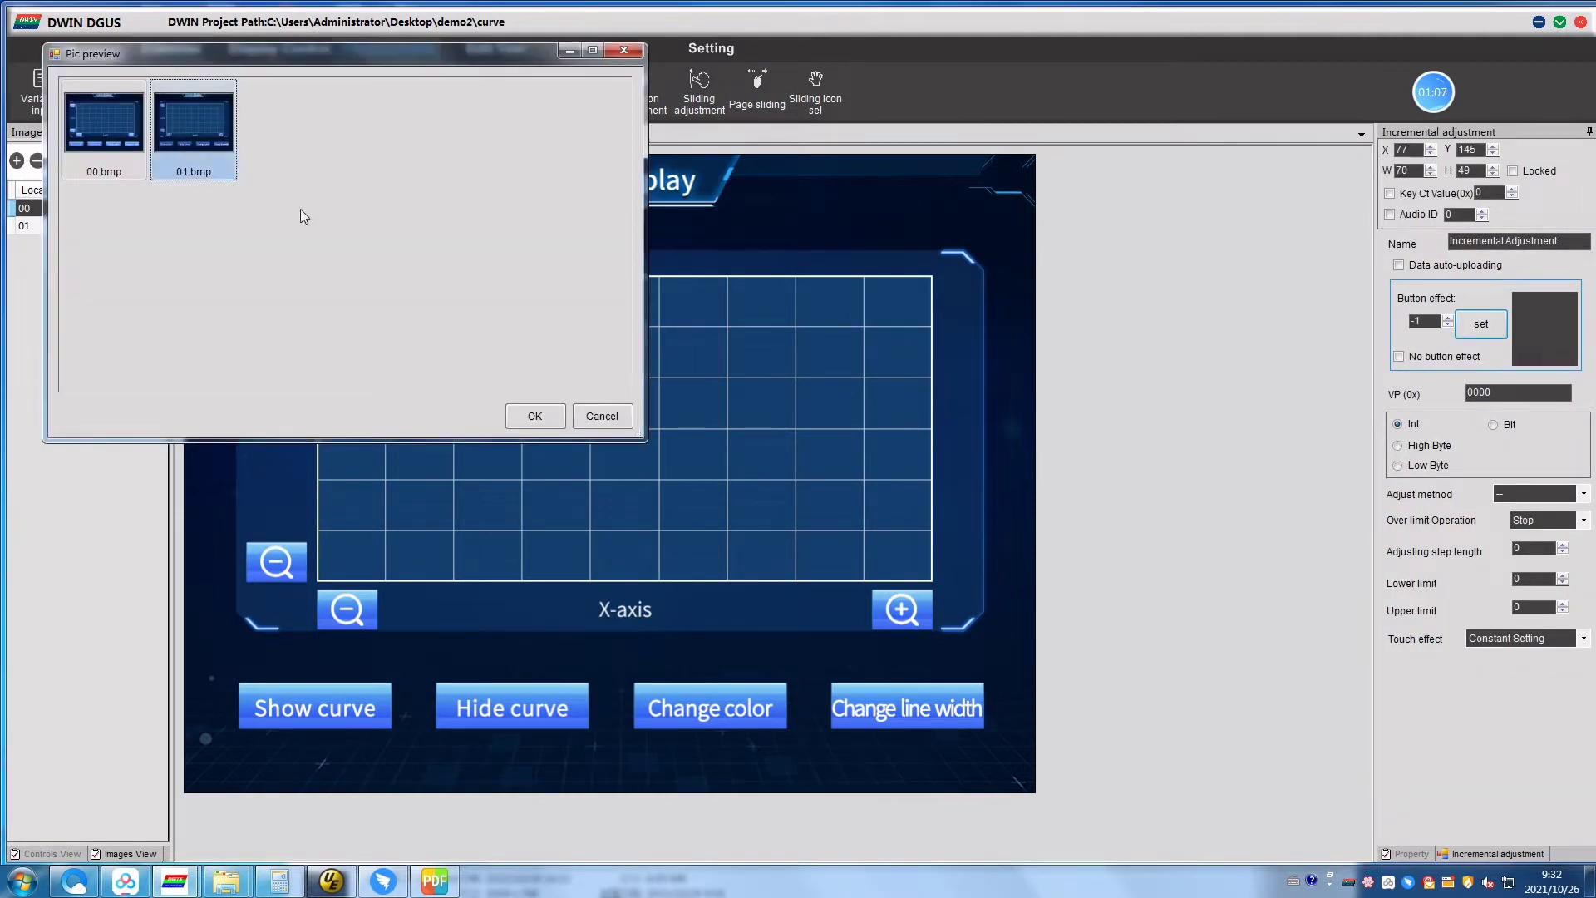
pyautogui.click(534, 416)
# Set the control to VP 1008, method ++, step 10, limits 1 to 1000.
pyautogui.doubleClick(1496, 393)
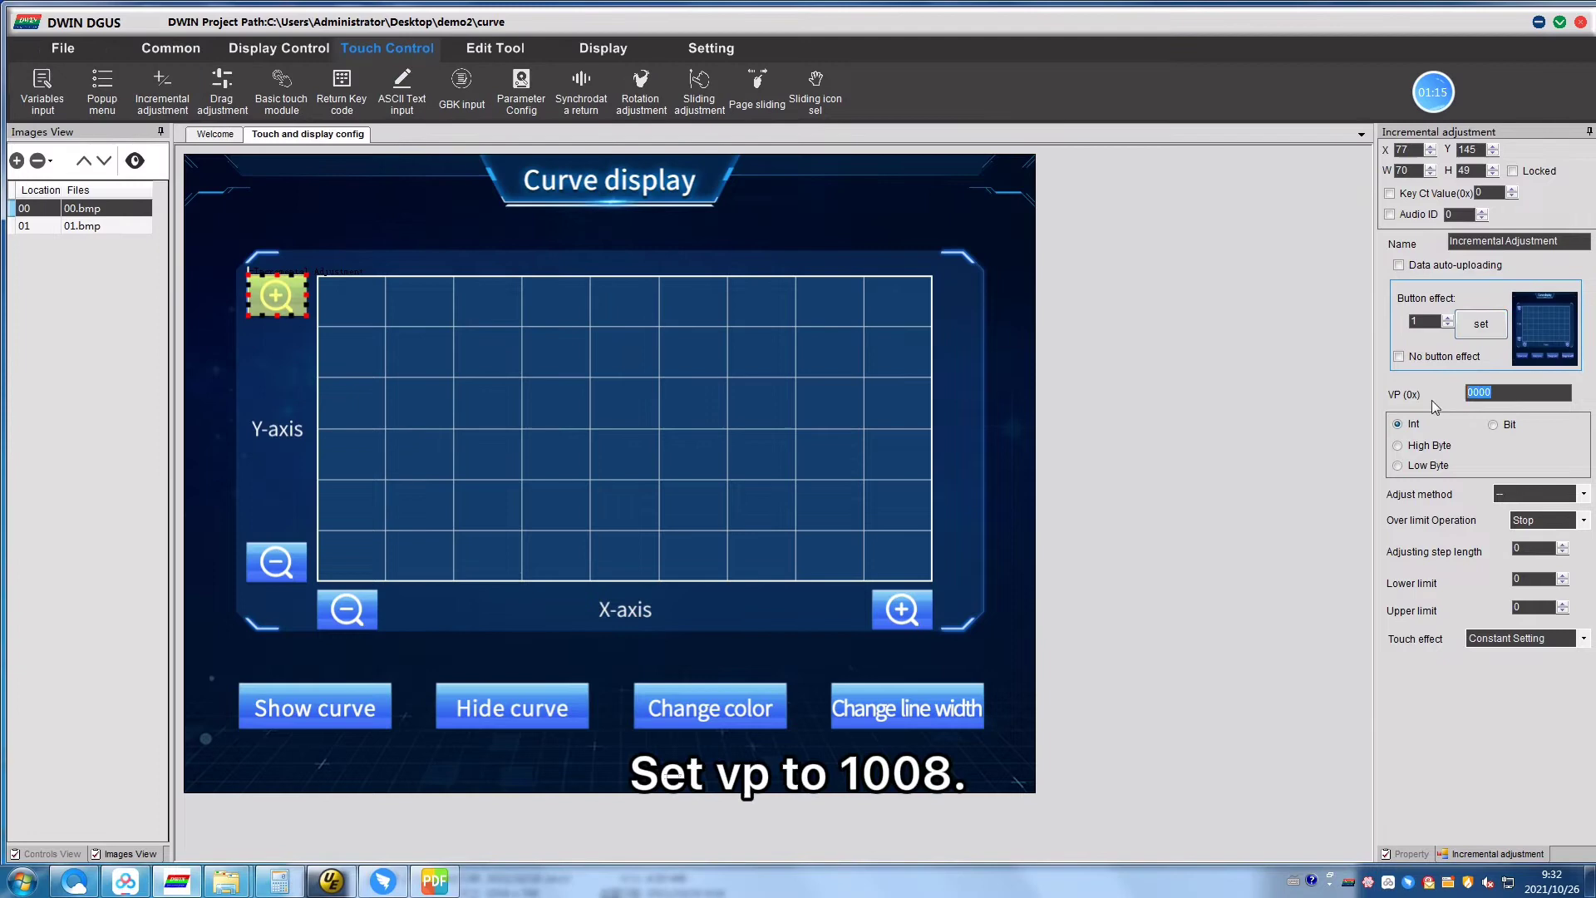
pyautogui.write('1008')
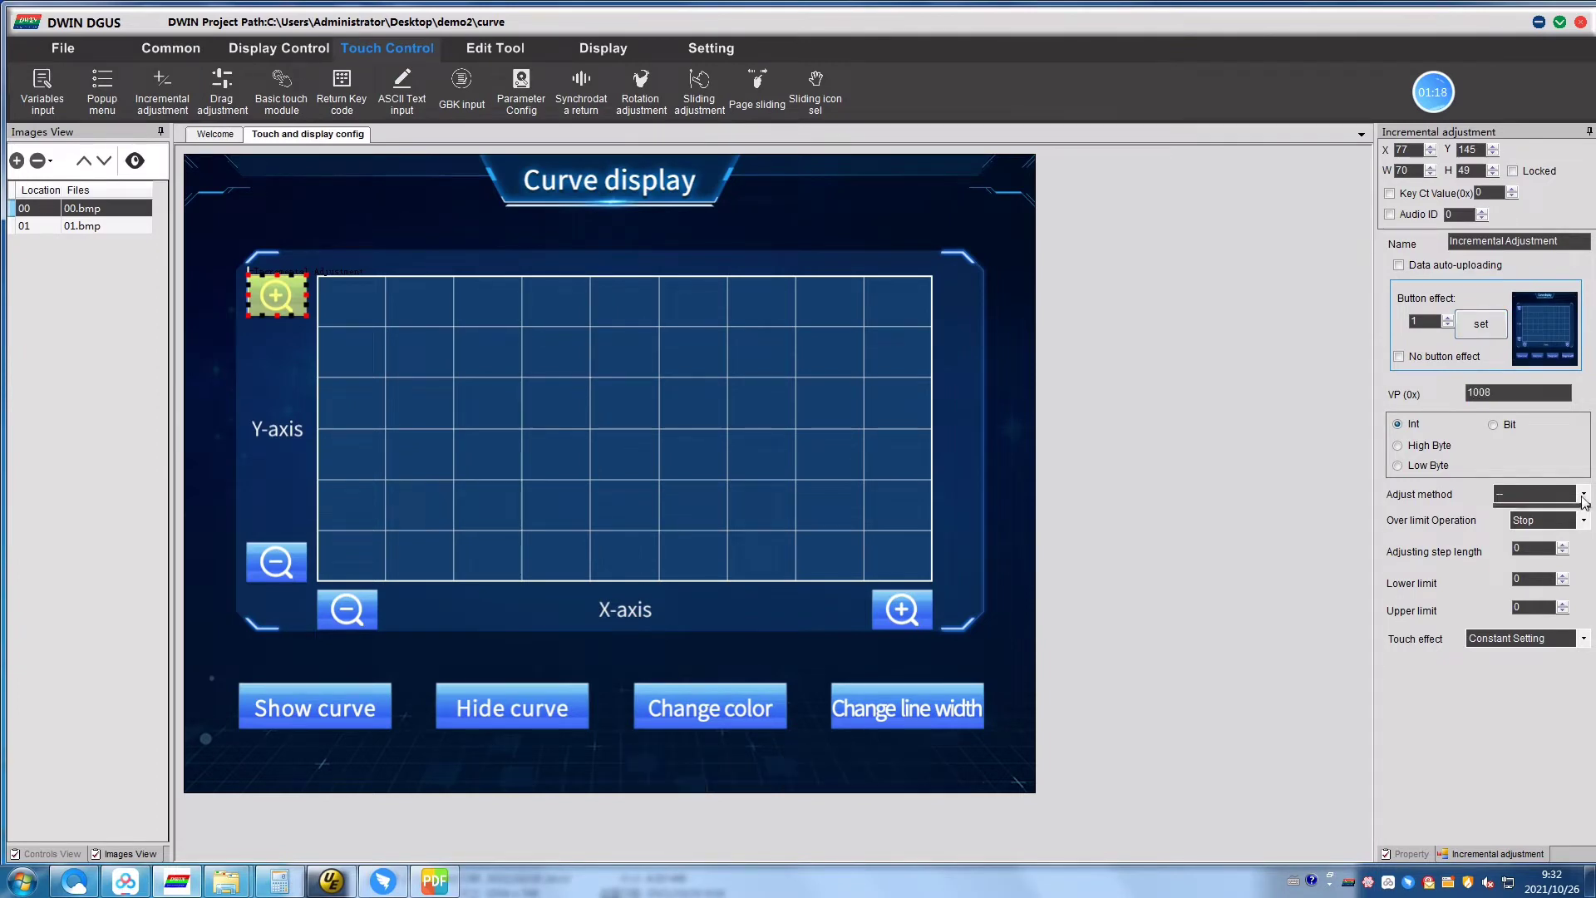
pyautogui.click(1582, 493)
pyautogui.click(1541, 522)
pyautogui.doubleClick(1533, 549)
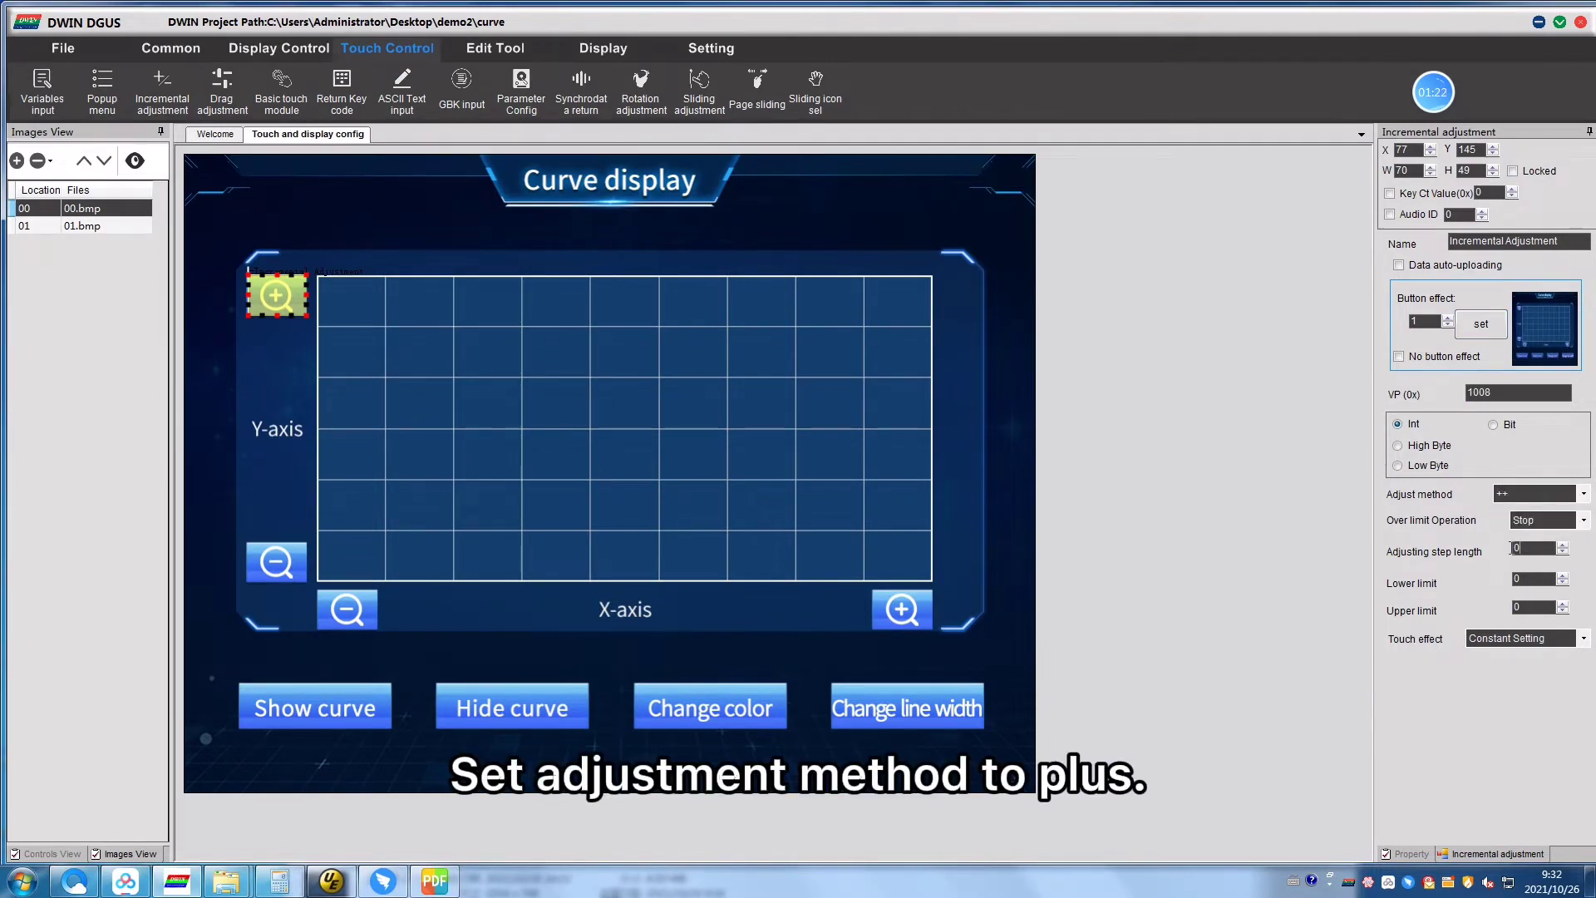
pyautogui.write('10')
pyautogui.press('Tab')
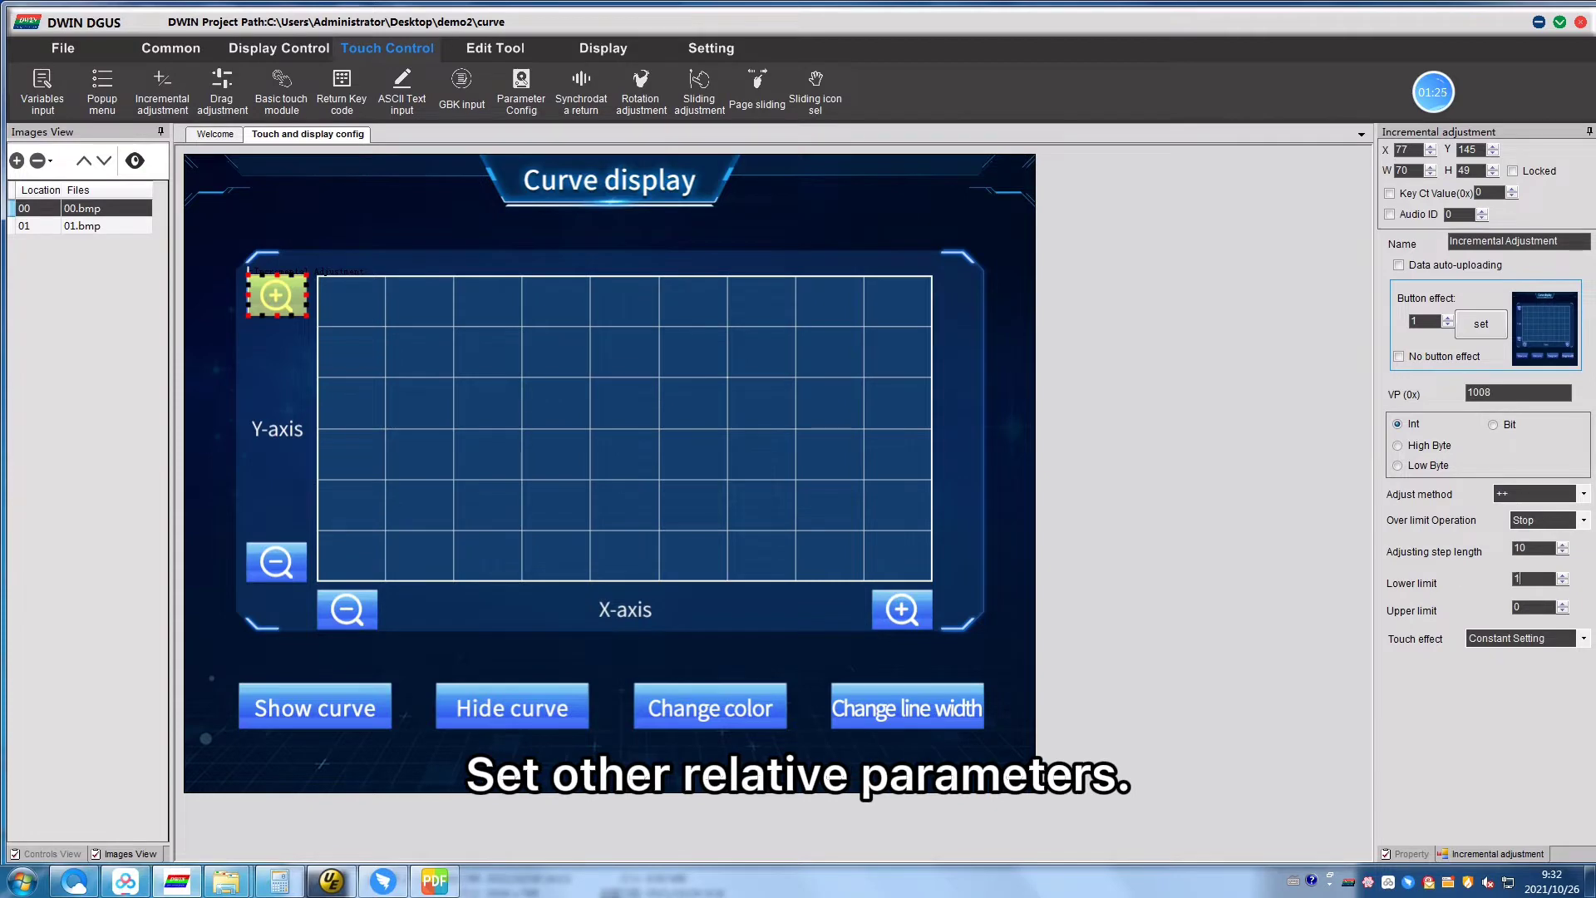
pyautogui.click(1517, 607)
pyautogui.write('1000')
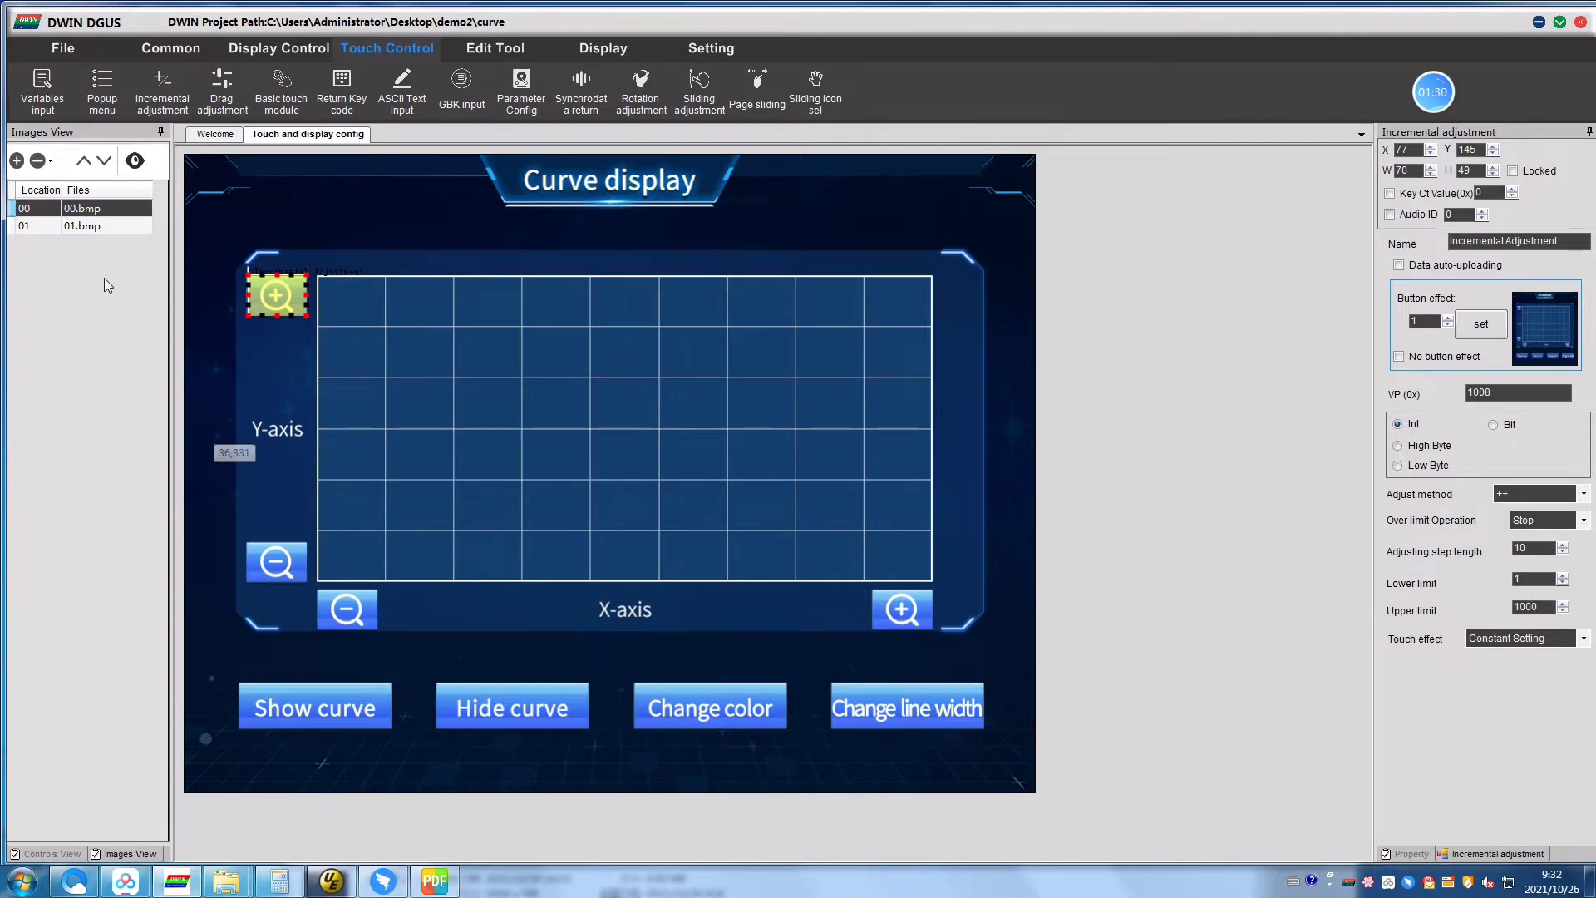
# Copy the control onto the X-axis + button: VP 1009 low byte, step 1, lower limit 10.
pyautogui.click(285, 296)
pyautogui.moveTo(289, 297); pyautogui.dragTo(912, 609)
pyautogui.write('1009')
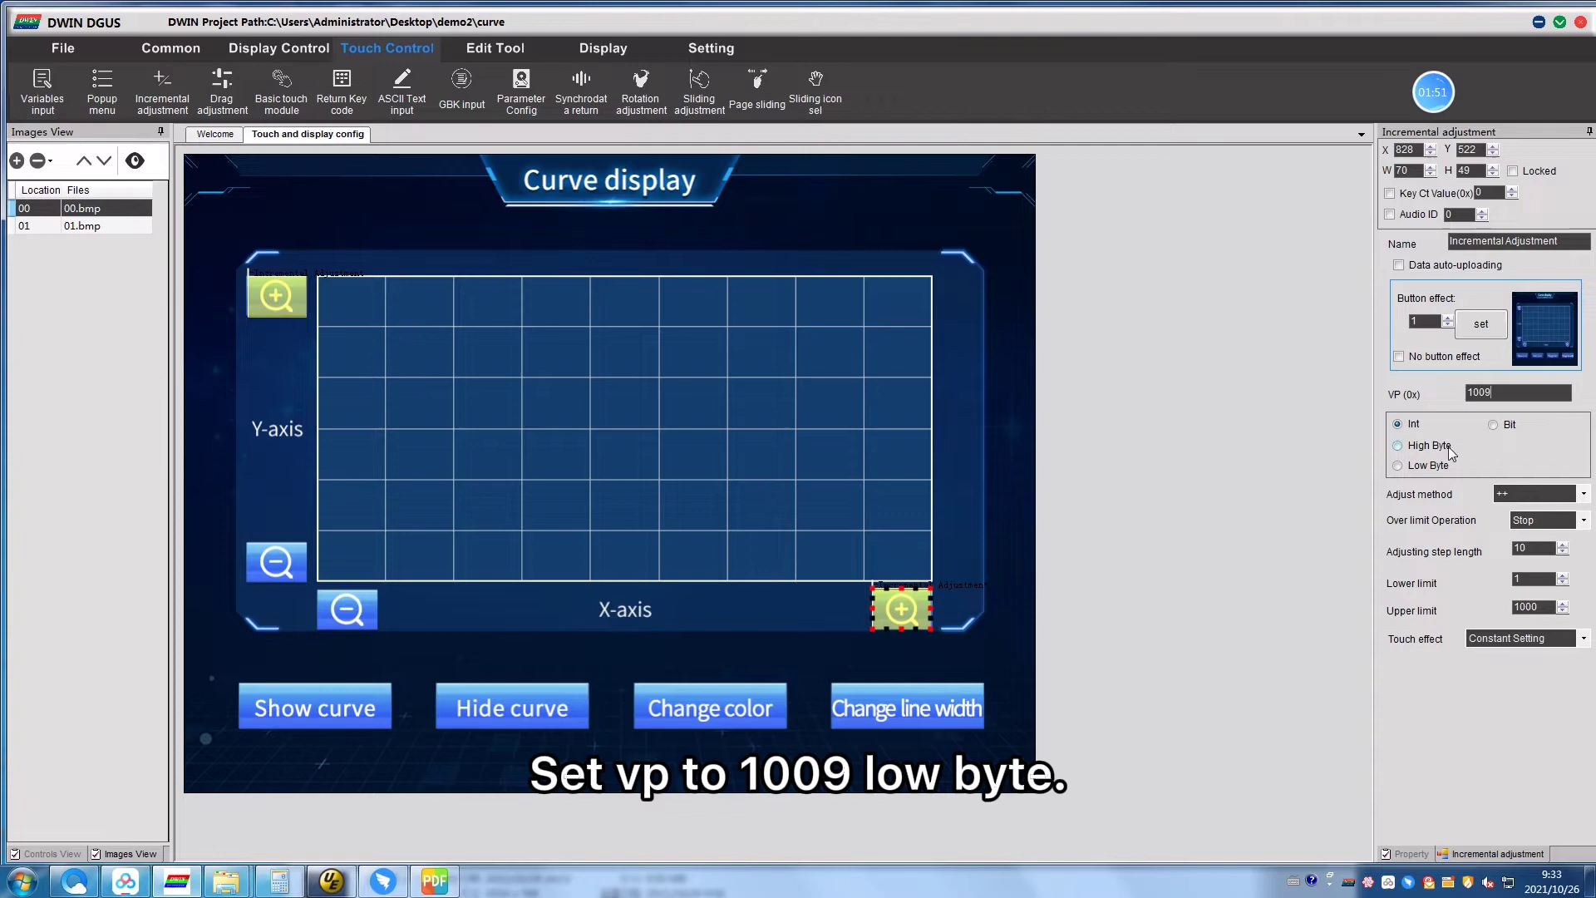
pyautogui.click(1397, 465)
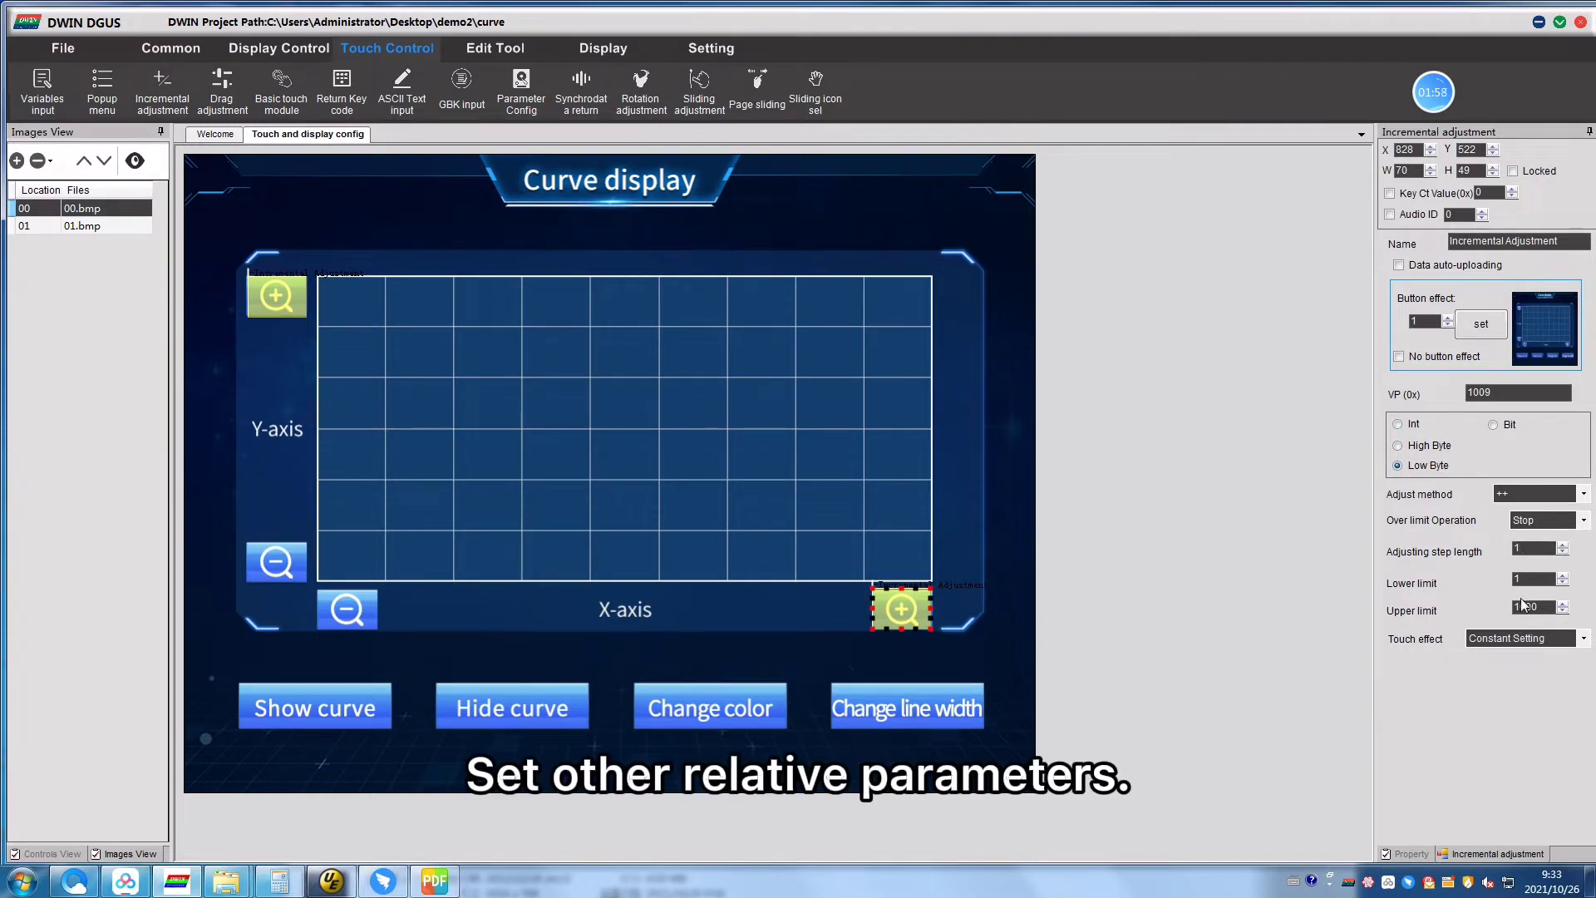
pyautogui.write('10')
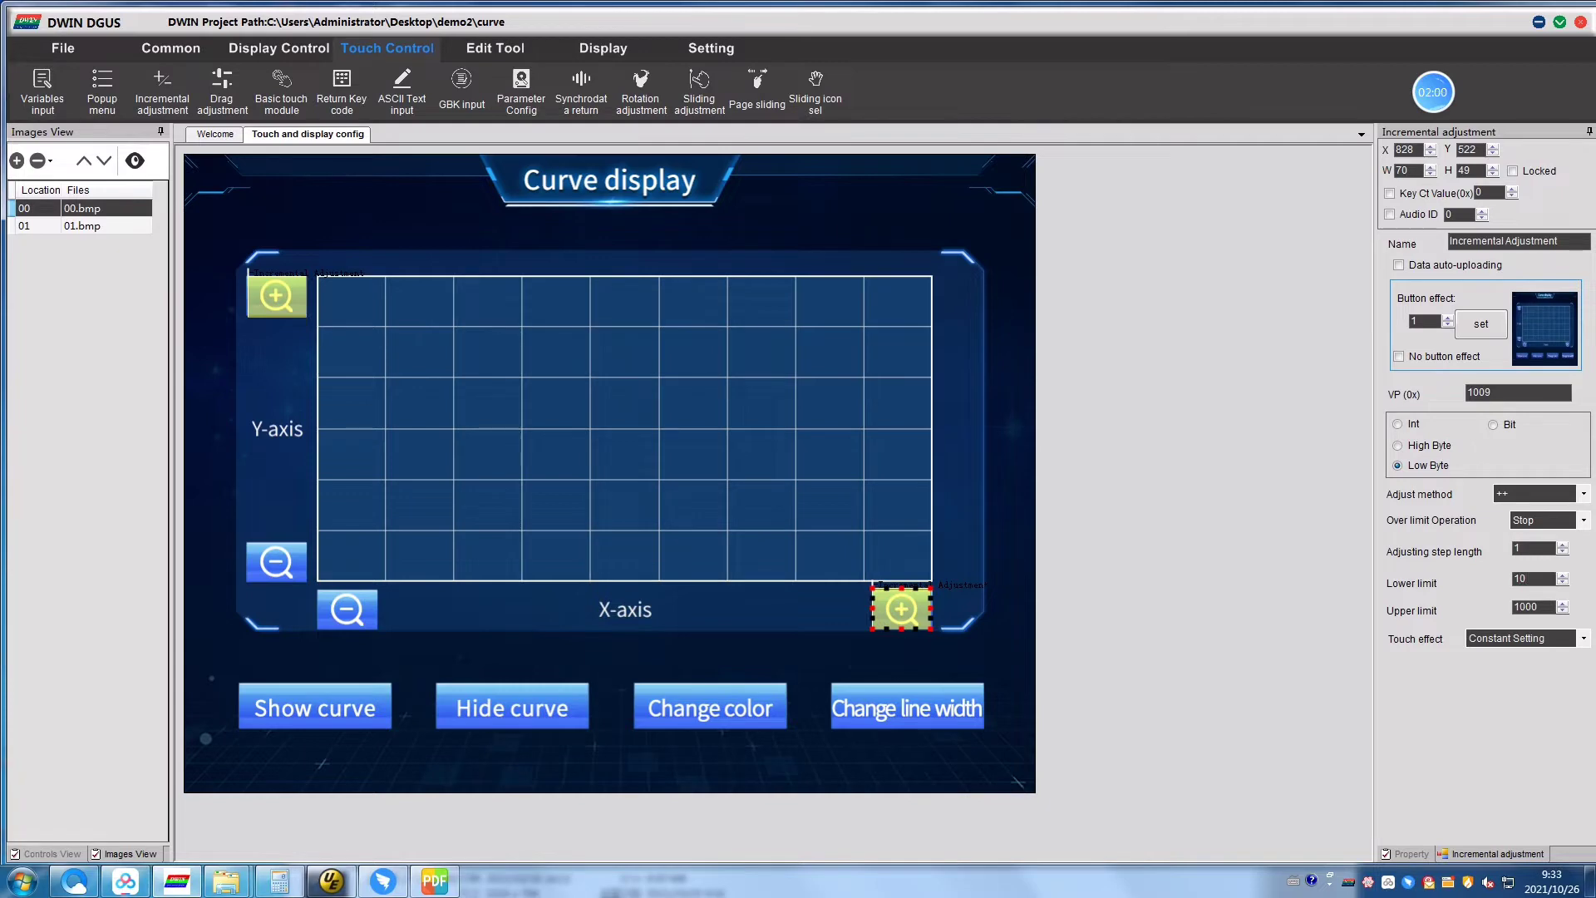
pyautogui.doubleClick(1527, 608)
# Copy the adjustment control onto the Y-axis zoom-out button with method --.
pyautogui.moveTo(289, 315); pyautogui.dragTo(277, 561)
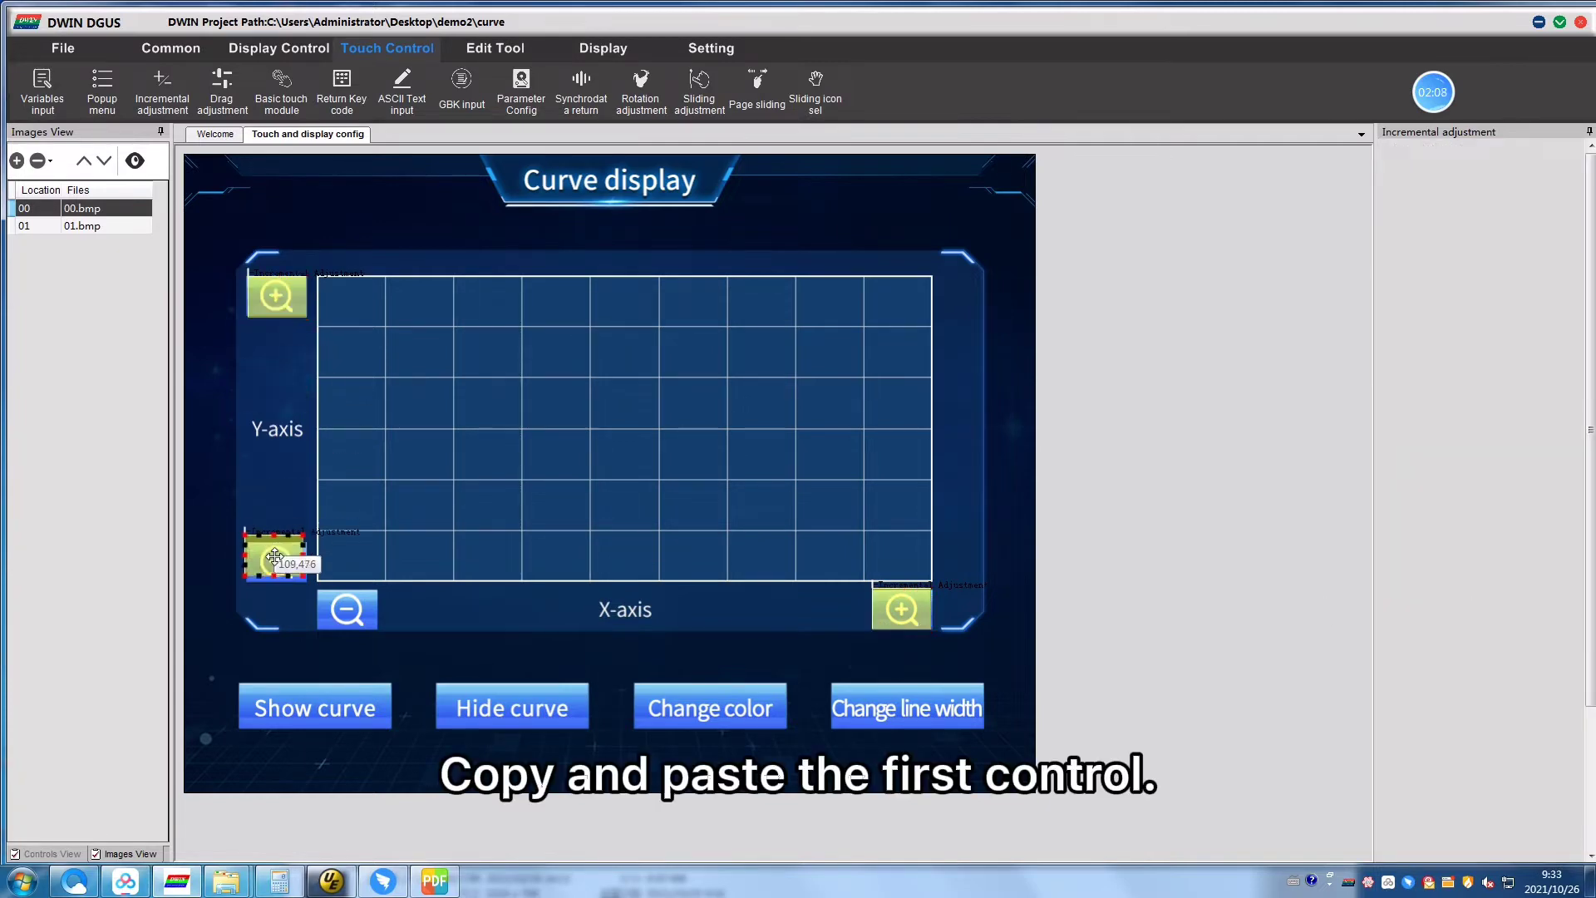
pyautogui.click(1581, 494)
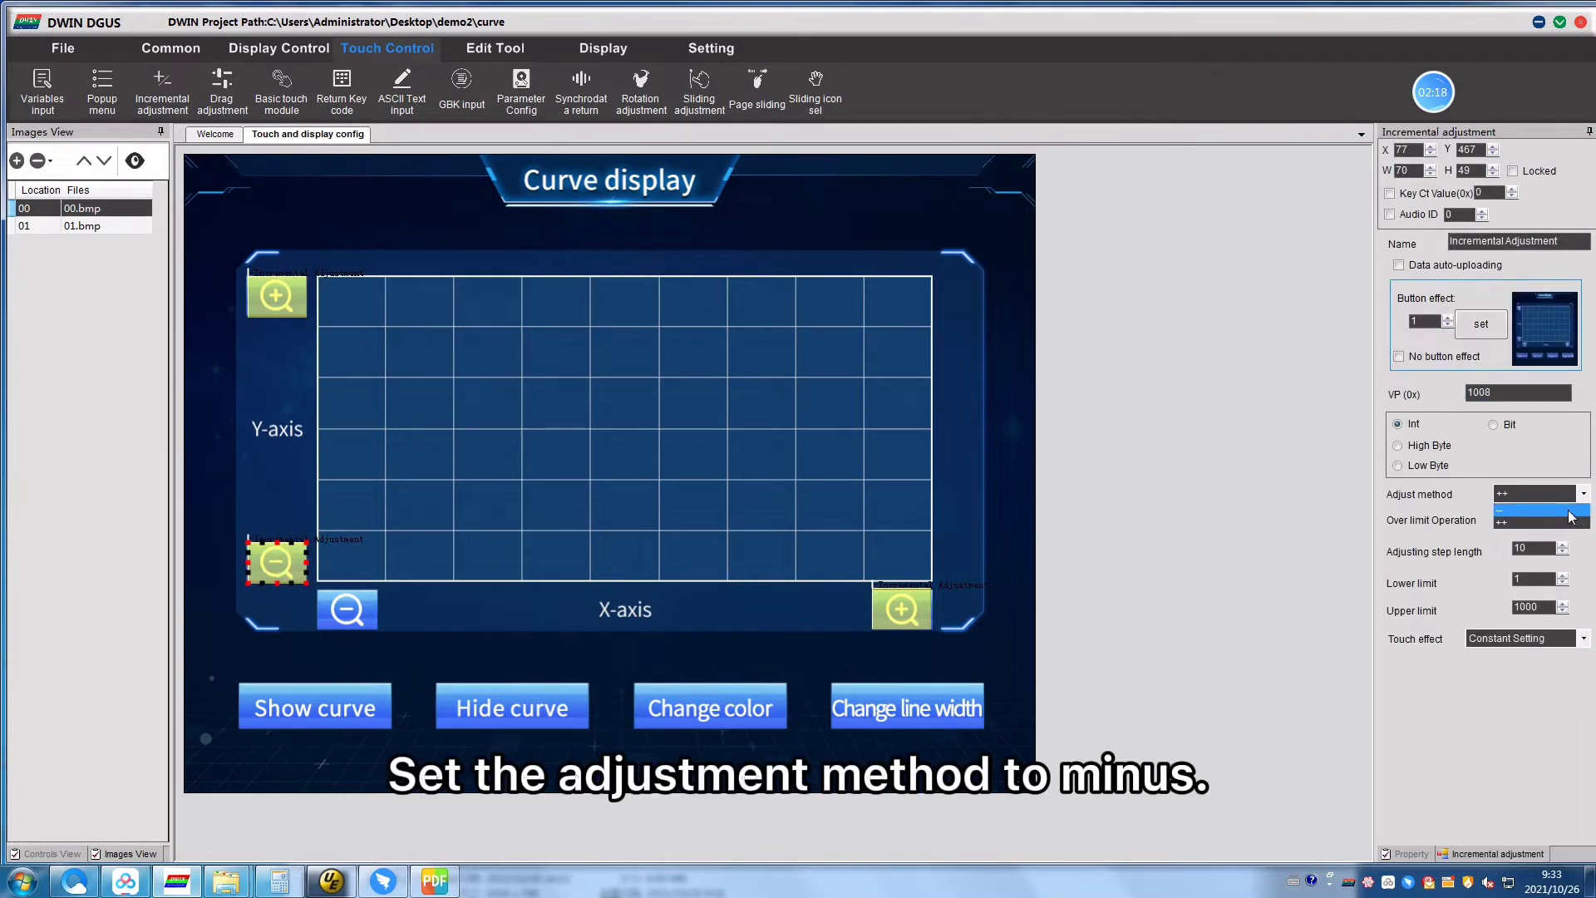
pyautogui.click(1533, 528)
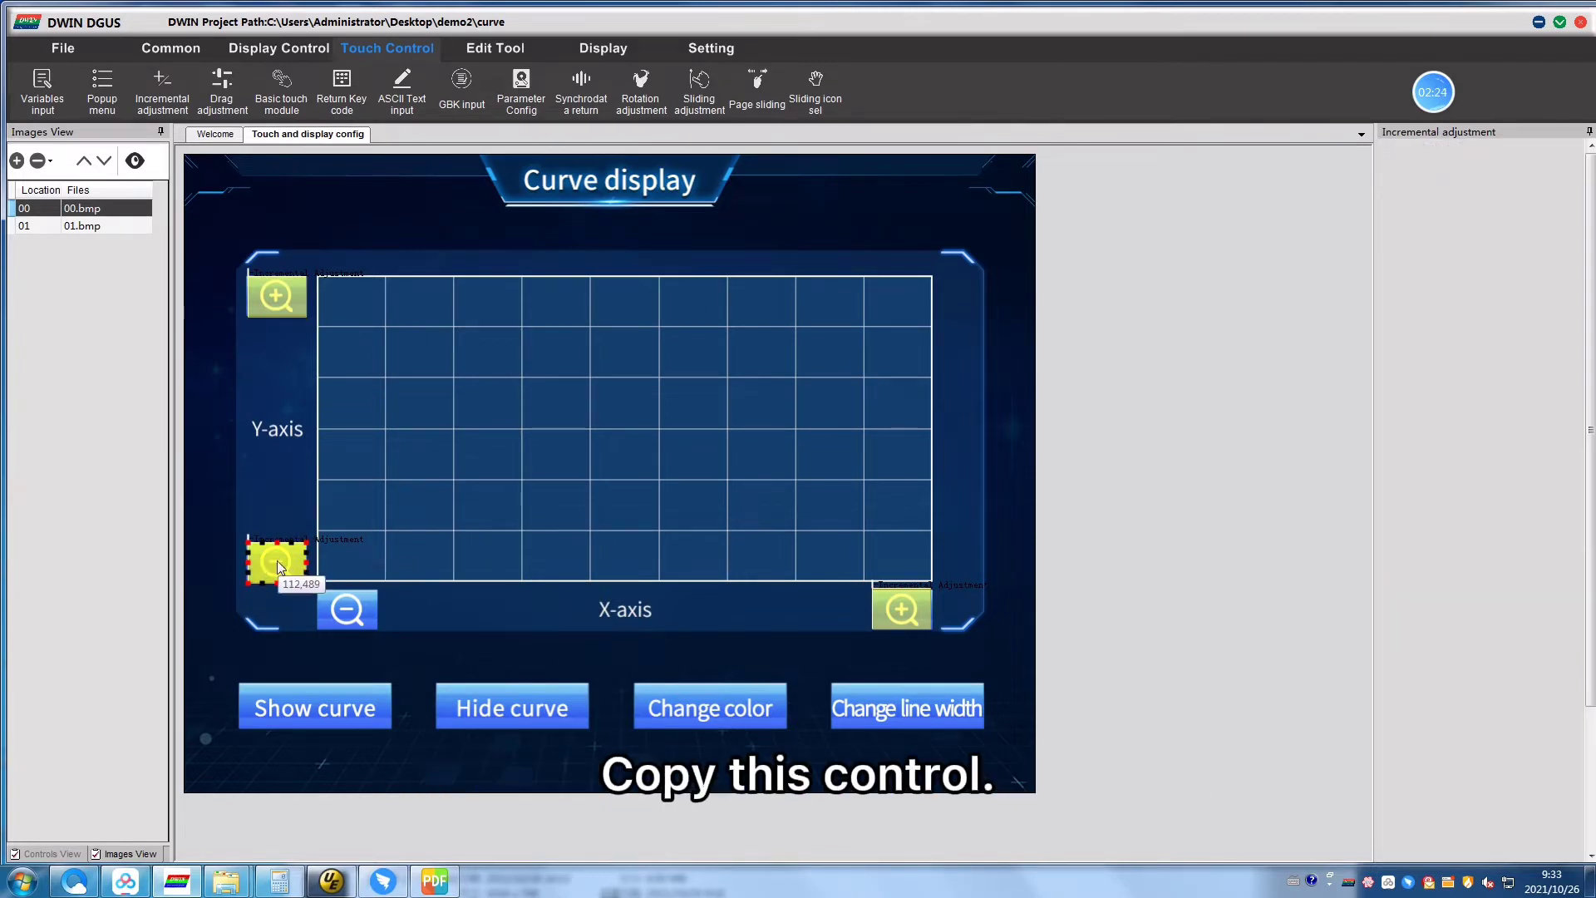
# Copy it onto the X-axis zoom-out button, using VP 1009 low byte.
pyautogui.moveTo(277, 562); pyautogui.dragTo(349, 609)
pyautogui.click(349, 608)
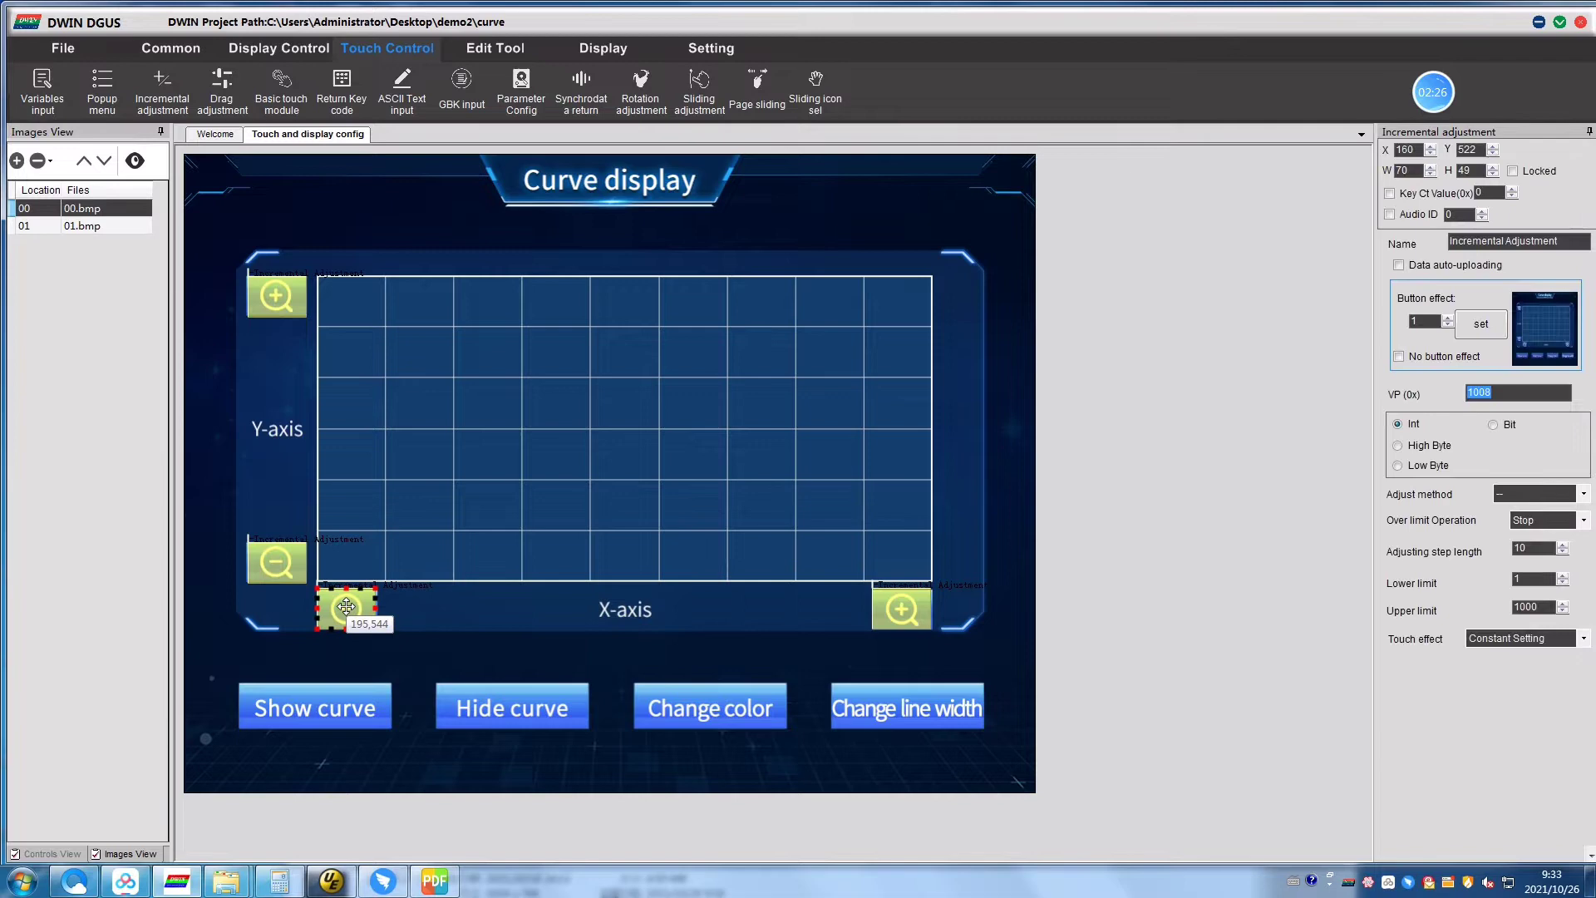
pyautogui.click(1543, 395)
pyautogui.write('1009')
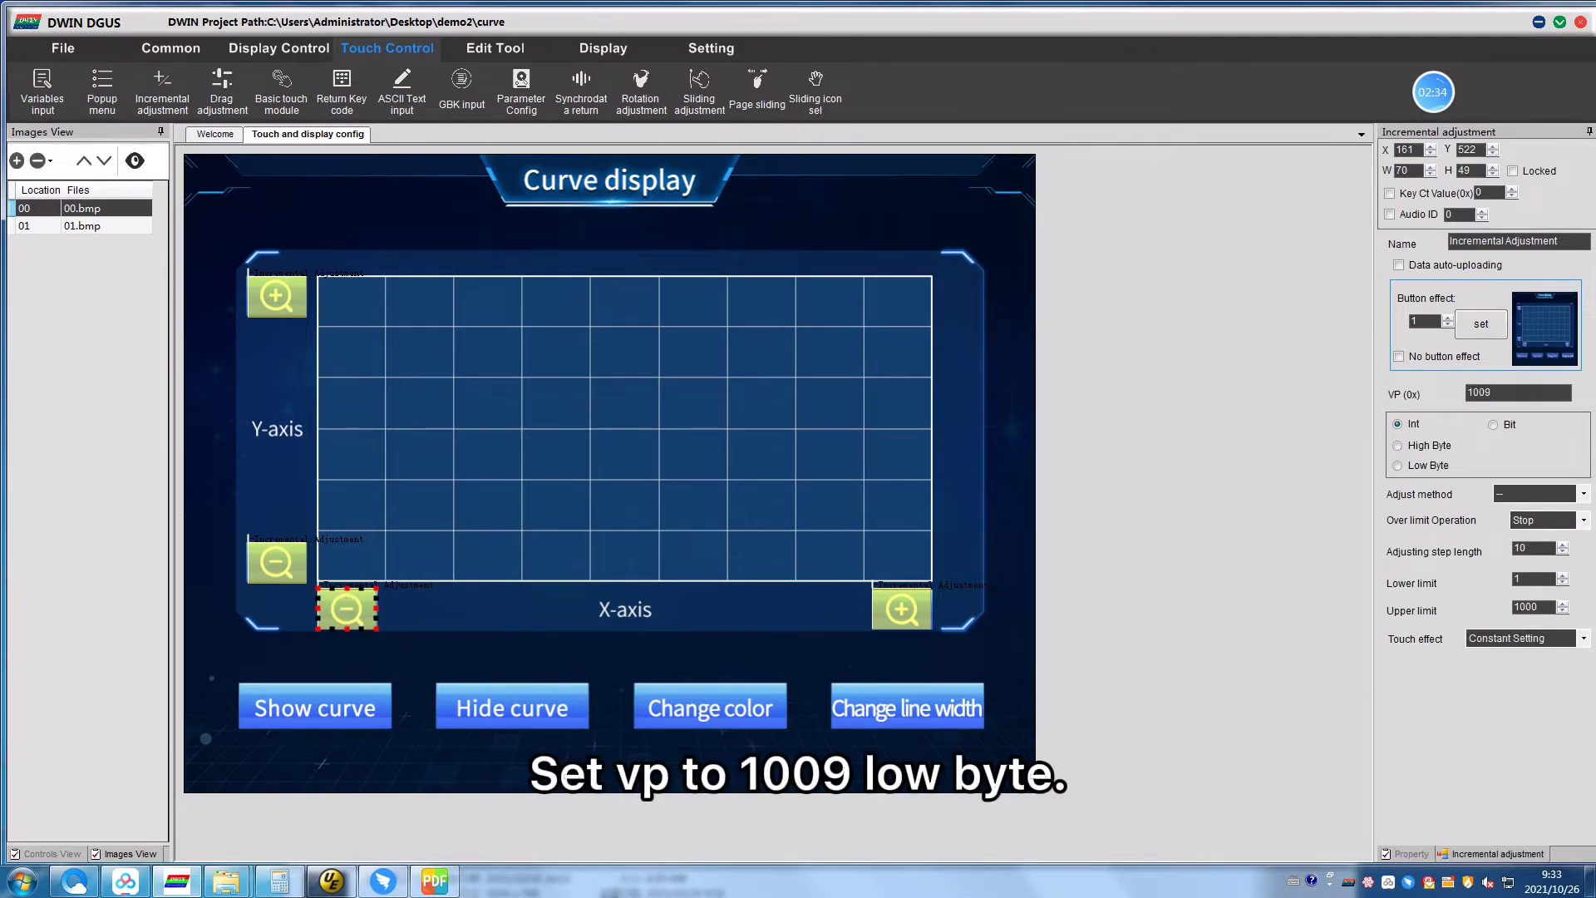
pyautogui.click(1432, 468)
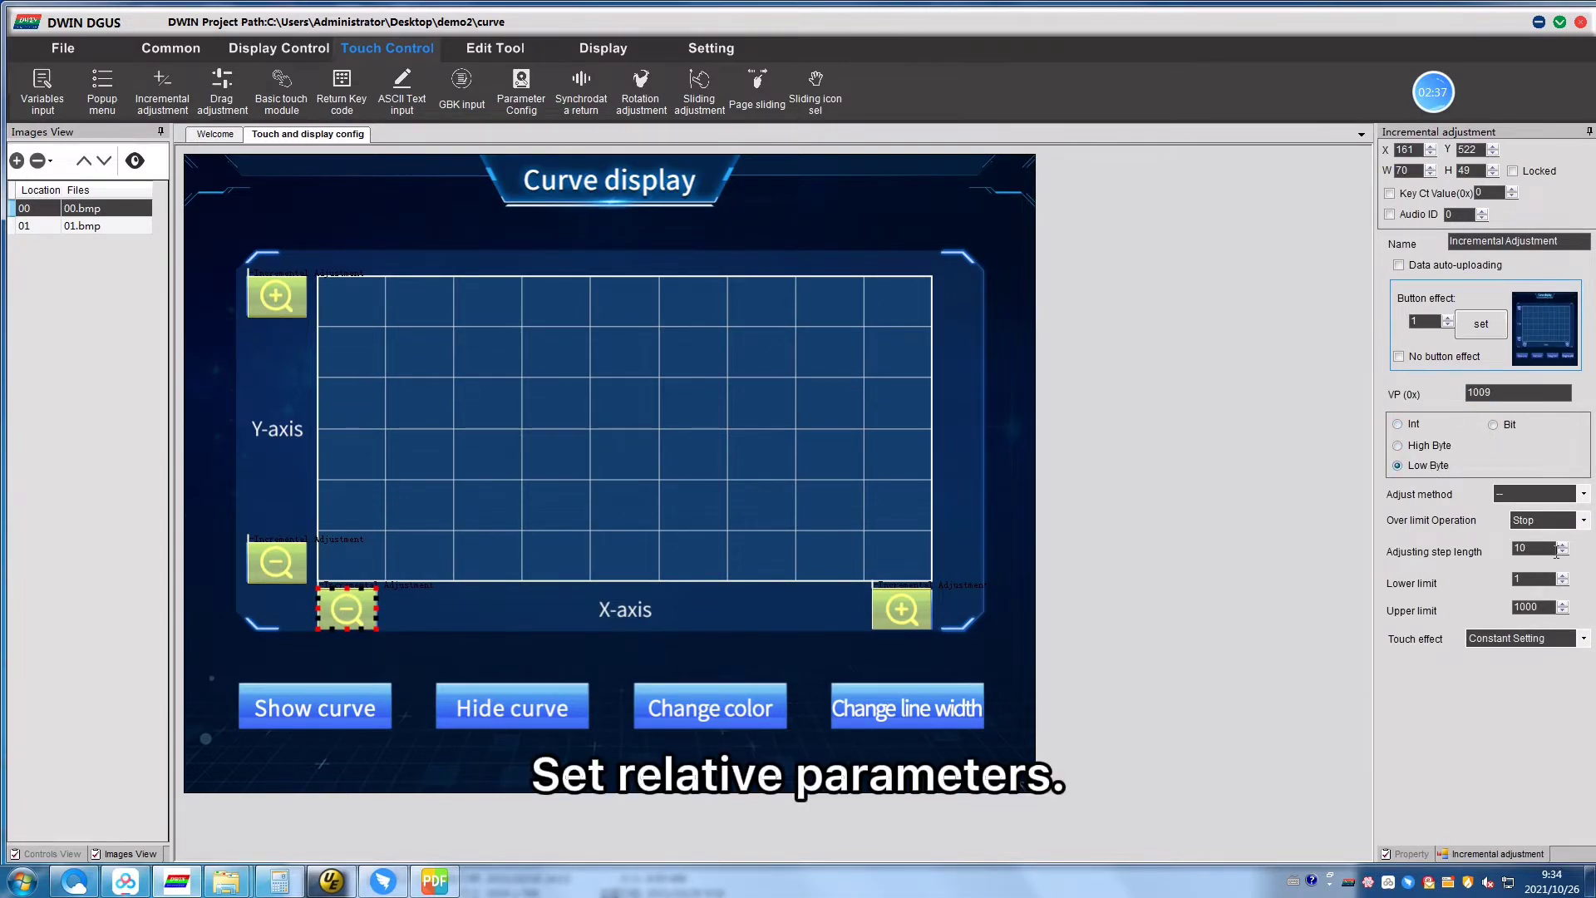
pyautogui.write('1')
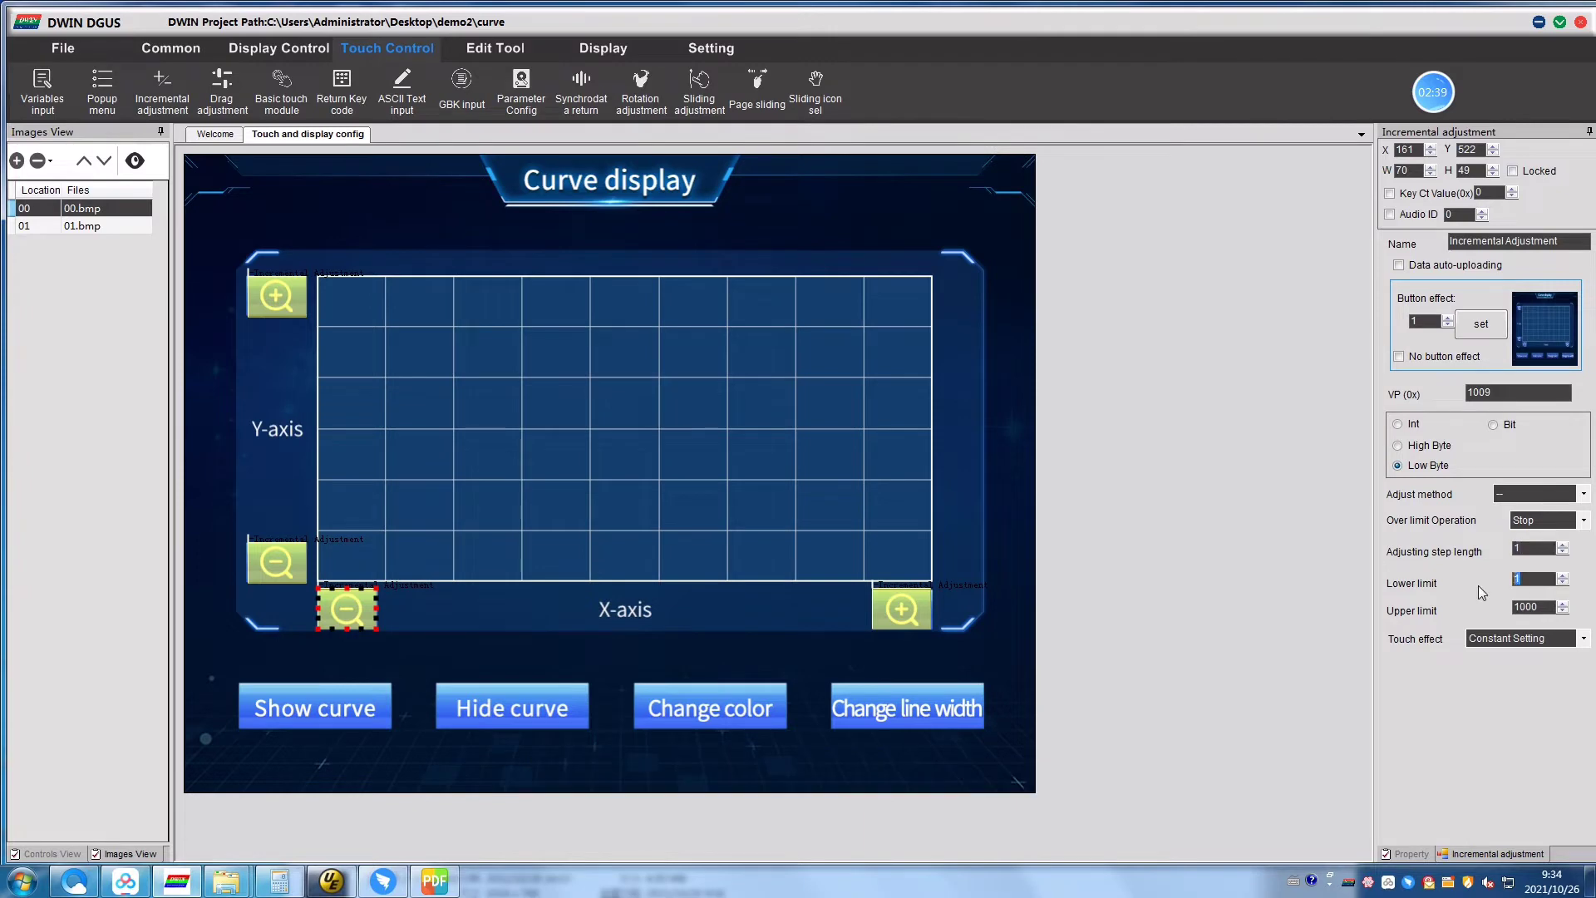
pyautogui.write('100')
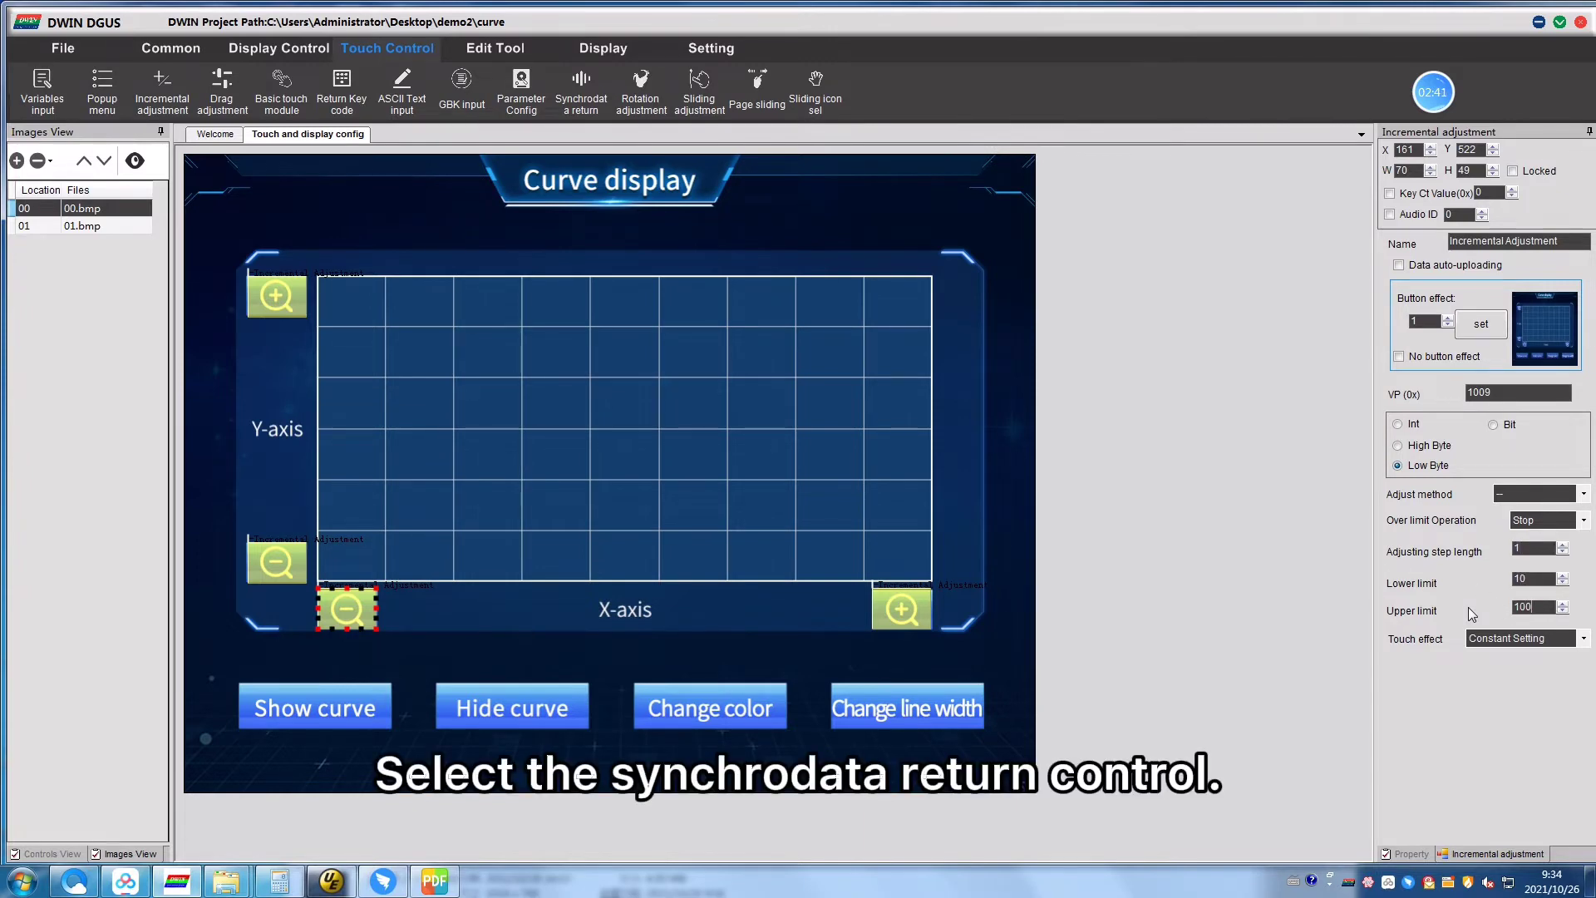
# Add a synchronous data return control on Show curve: pressed image 01.bmp, first-press mode 0x01, VP1S 1080.
pyautogui.click(582, 100)
pyautogui.moveTo(240, 683); pyautogui.dragTo(397, 733)
pyautogui.click(1469, 312)
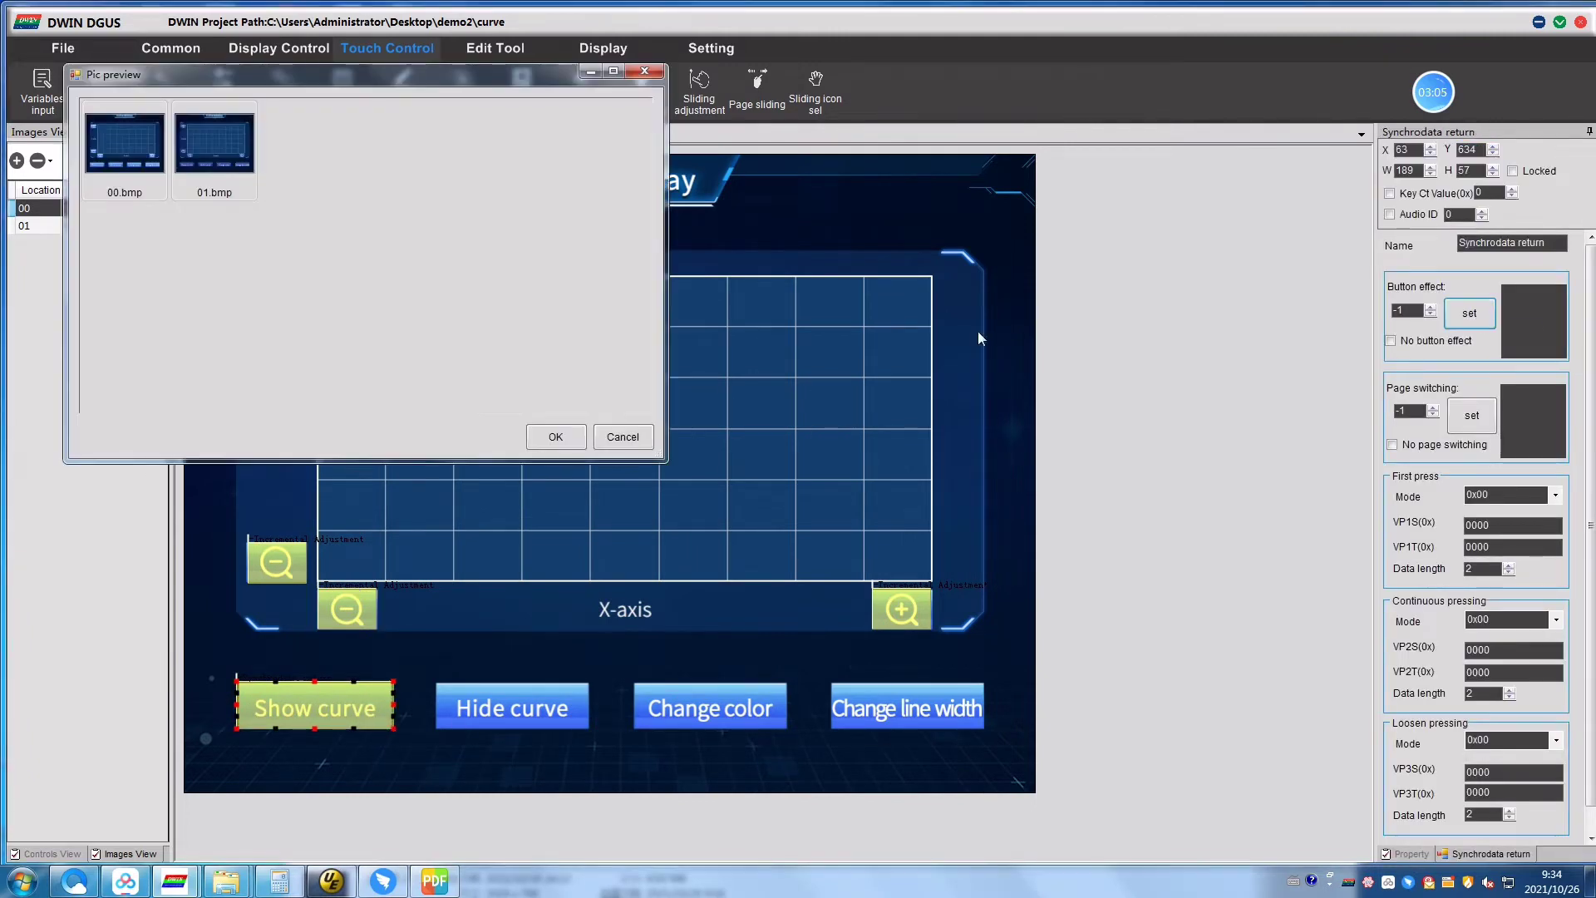
pyautogui.click(217, 141)
pyautogui.doubleClick(217, 141)
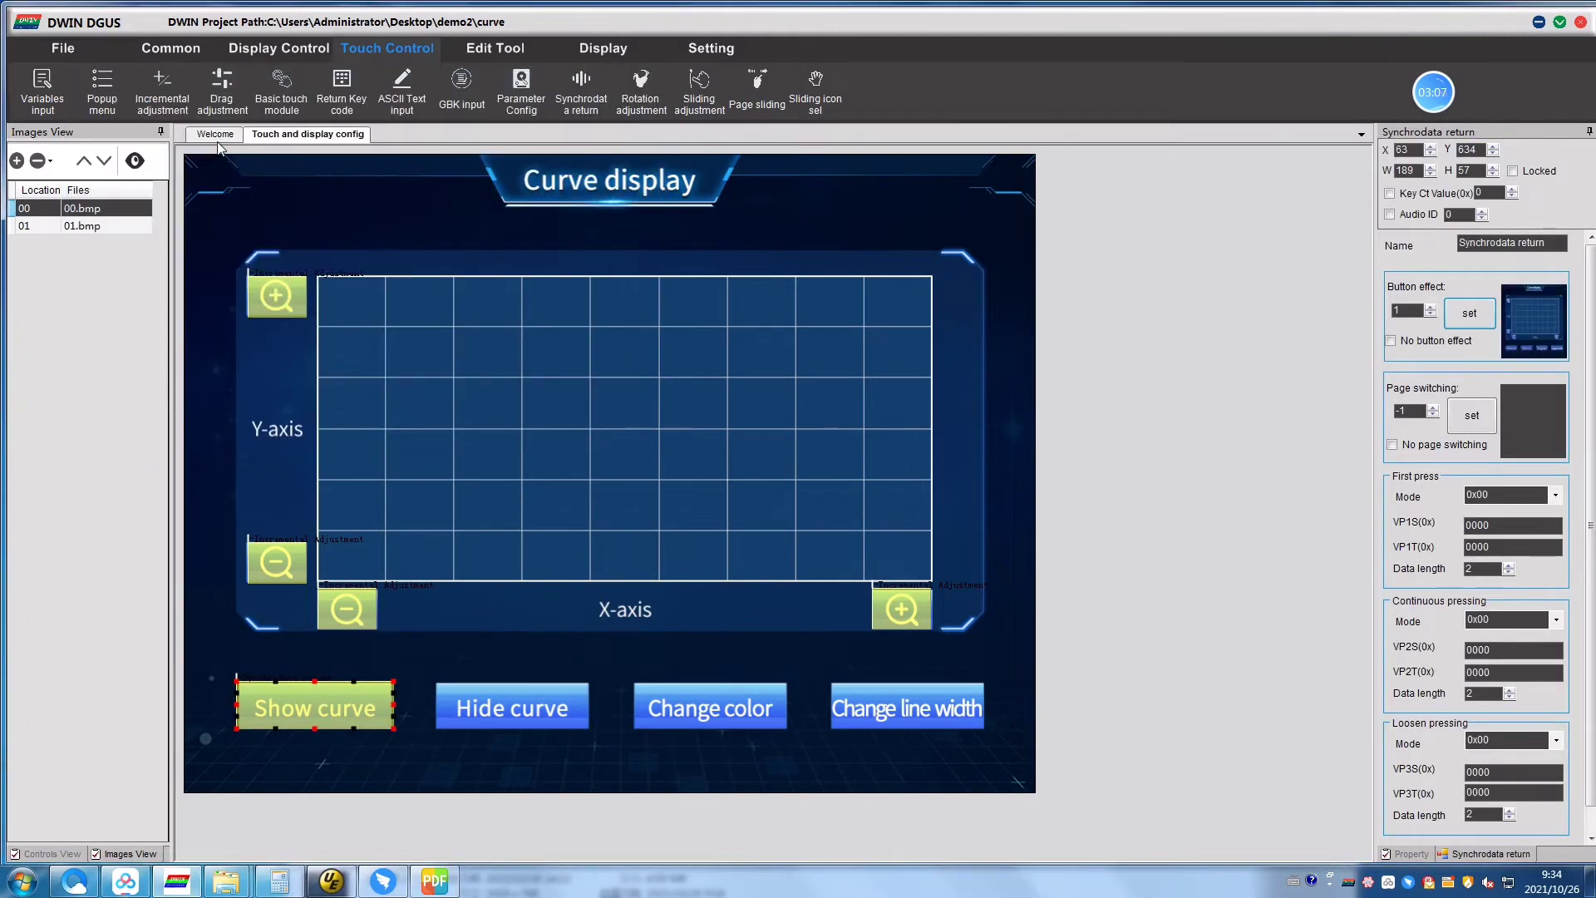
pyautogui.click(1516, 494)
pyautogui.click(1529, 522)
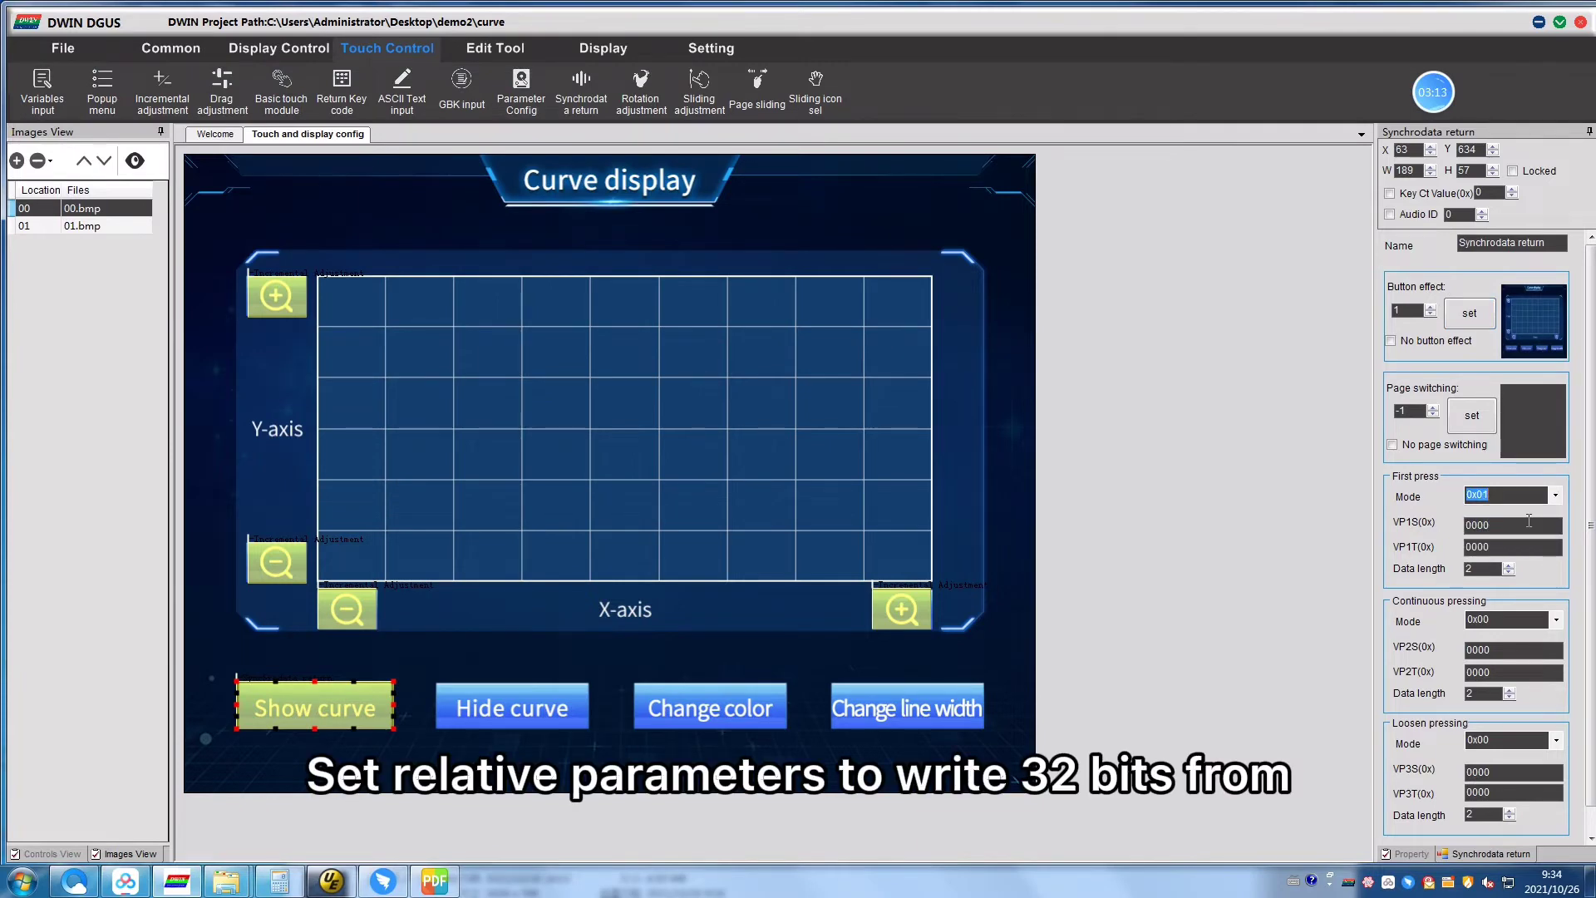
pyautogui.click(1511, 524)
pyautogui.write('108')
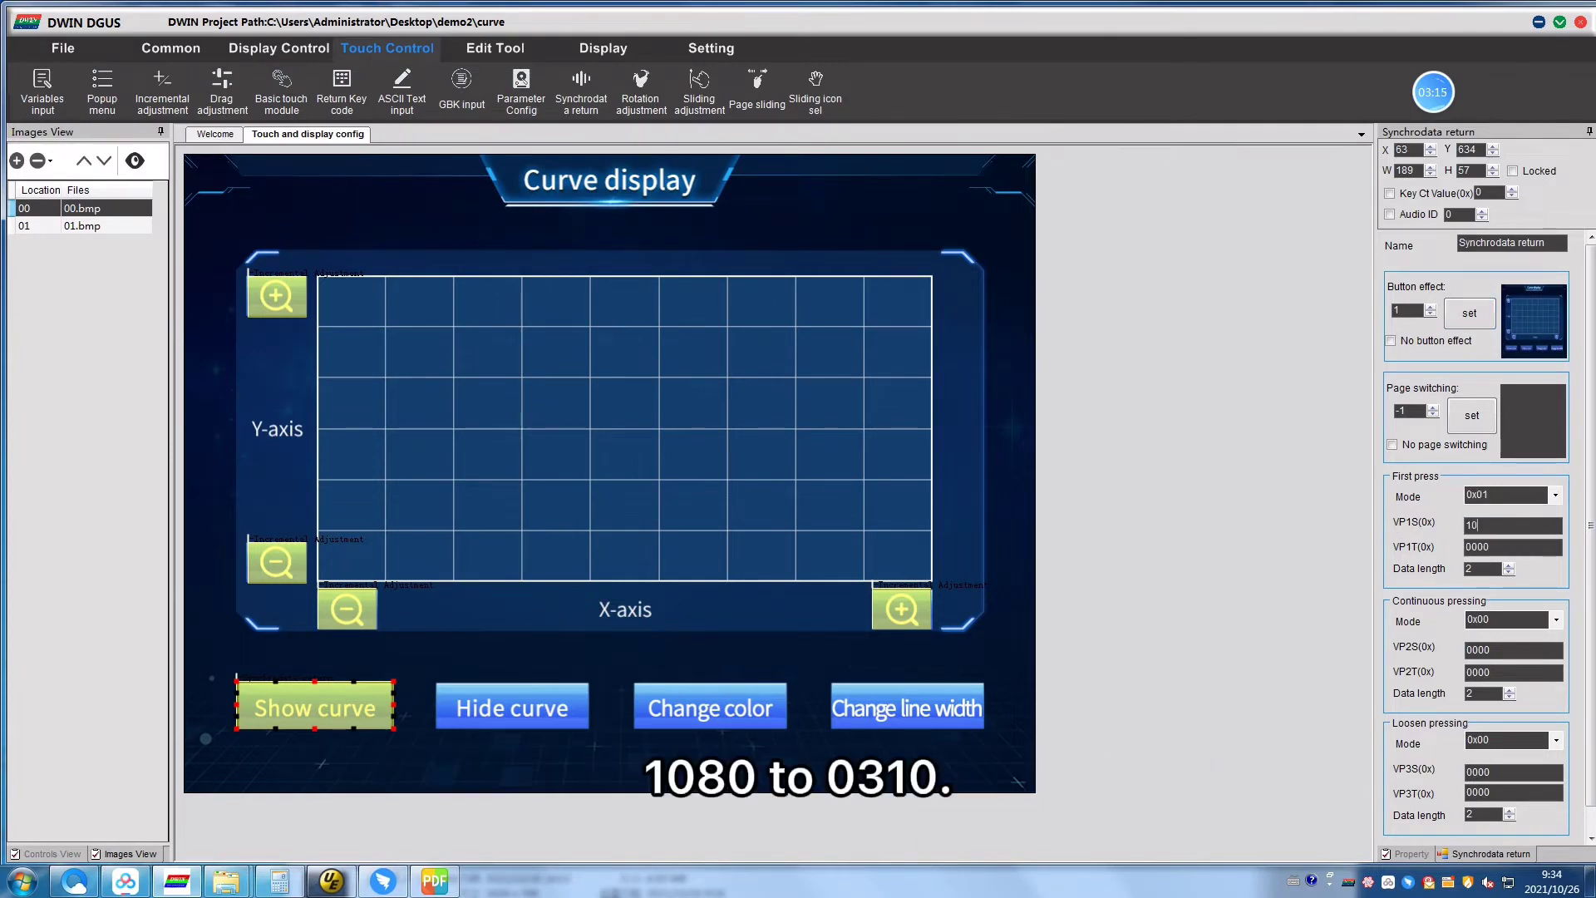
pyautogui.click(1512, 547)
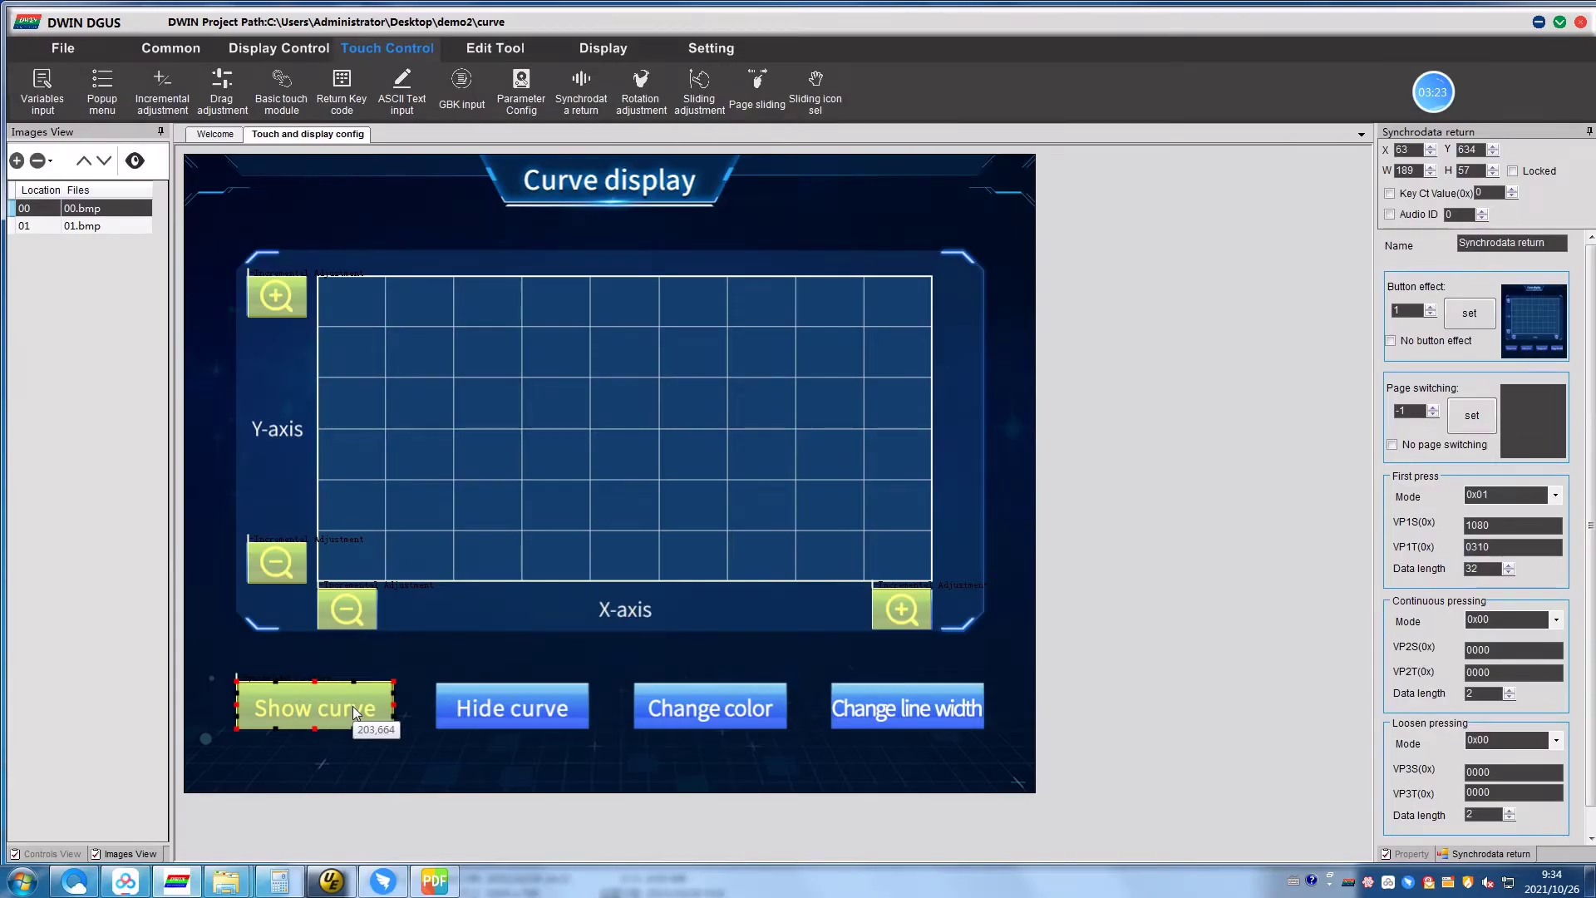
# Duplicate the control onto Hide curve and set its first-press addresses and data length.
pyautogui.hotkey('ctrl', 'c')
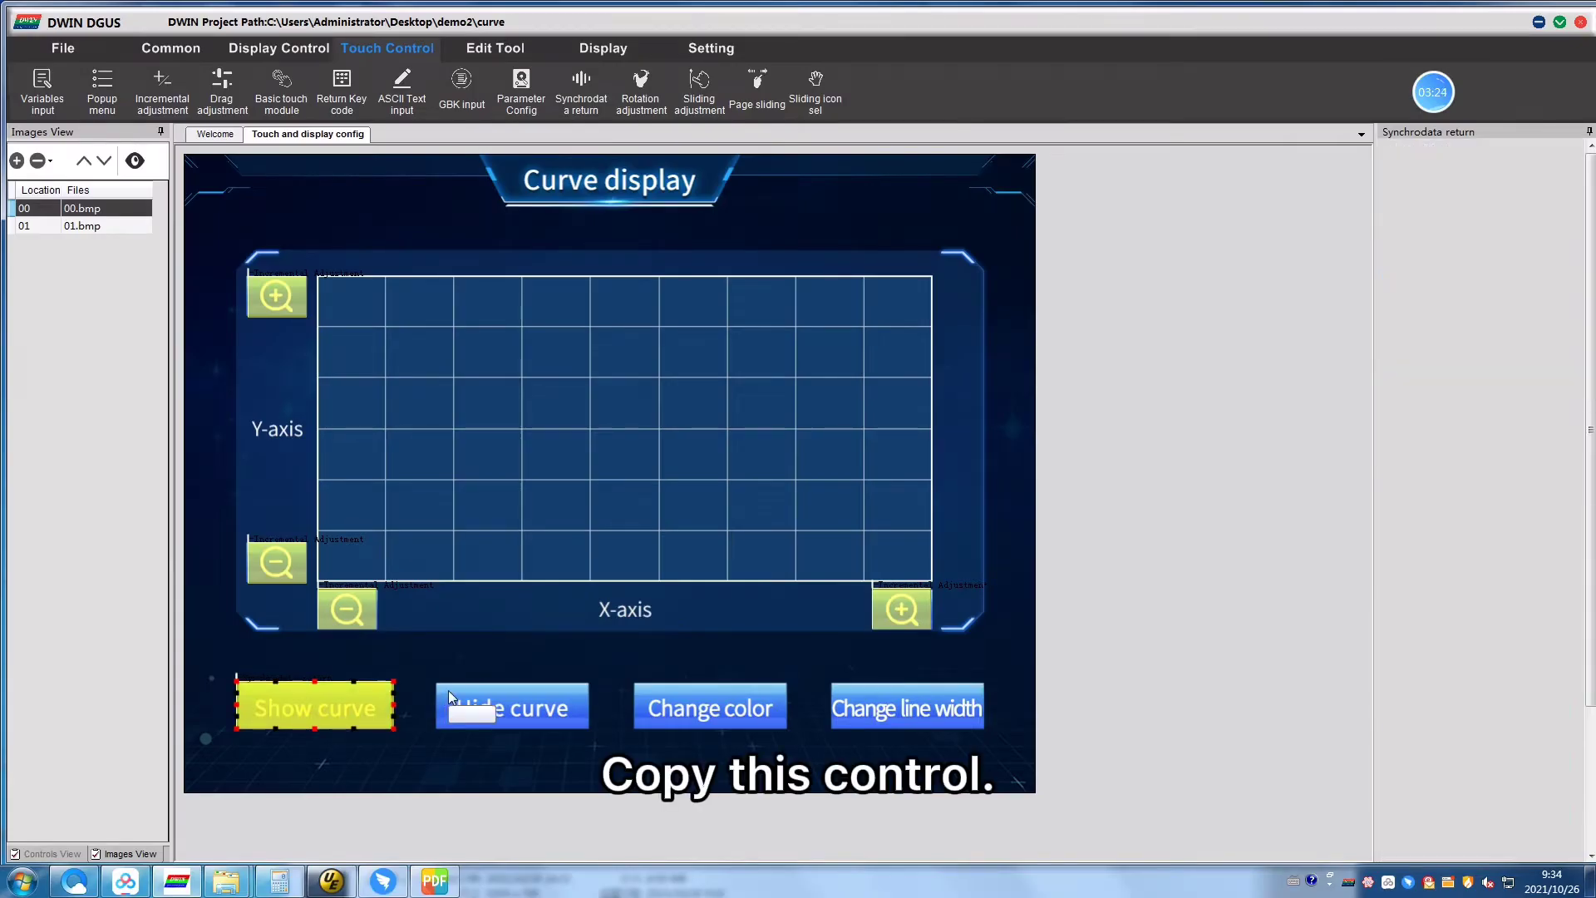
pyautogui.hotkey('ctrl', 'v')
pyautogui.moveTo(353, 706)
pyautogui.mouseDown()
pyautogui.moveTo(549, 710)
pyautogui.moveTo(532, 710)
pyautogui.mouseUp()
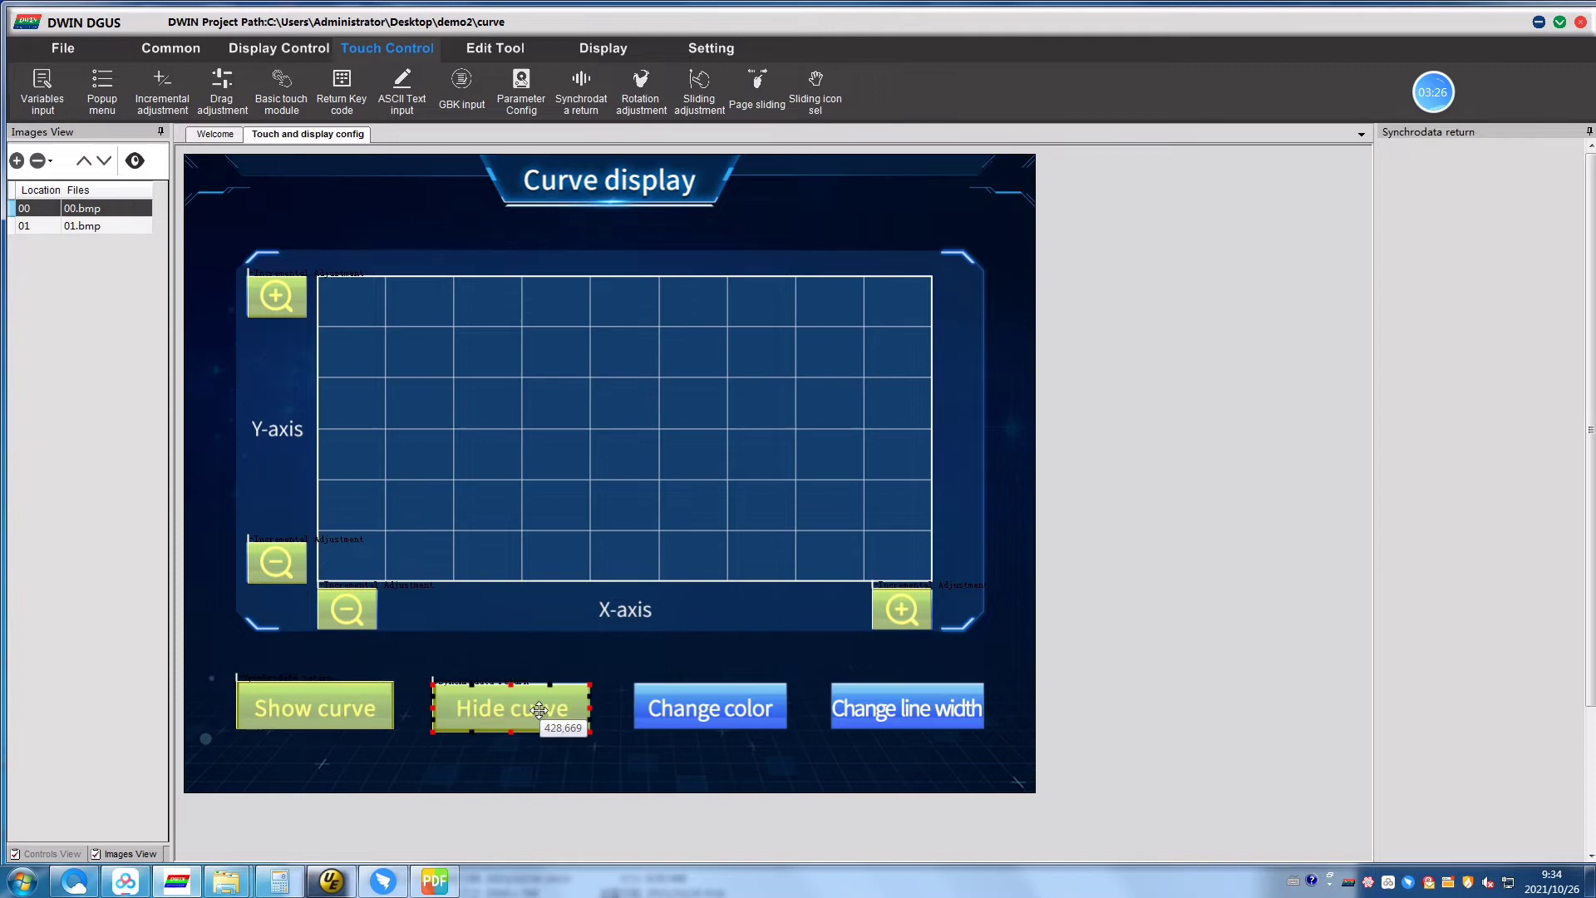
pyautogui.click(1511, 523)
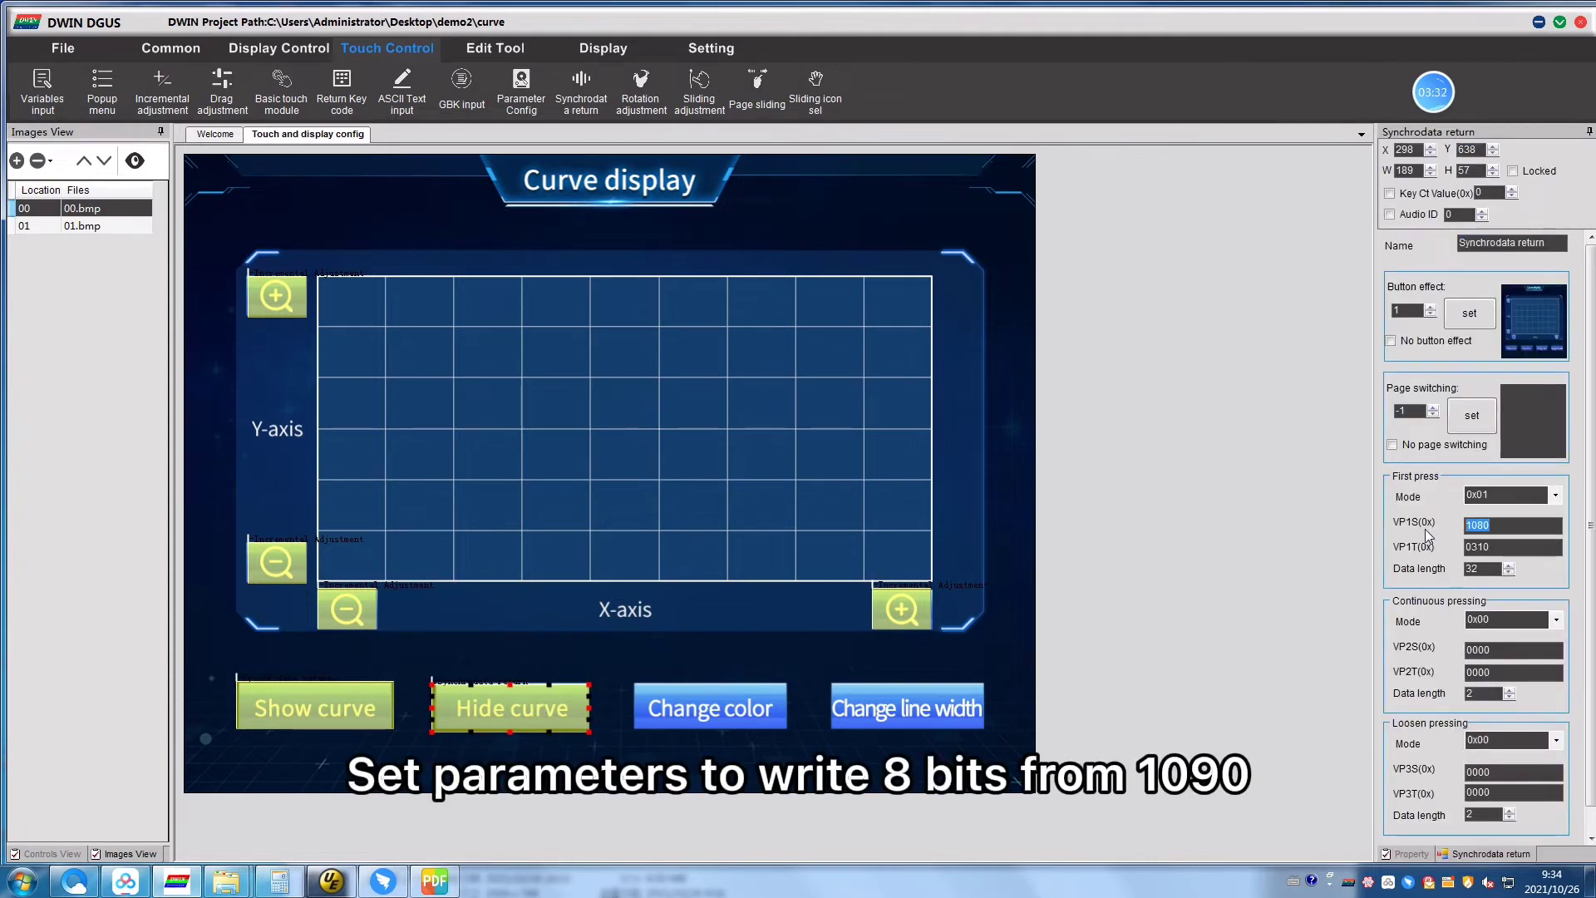
pyautogui.write('10')
pyautogui.click(1511, 547)
pyautogui.write('1001')
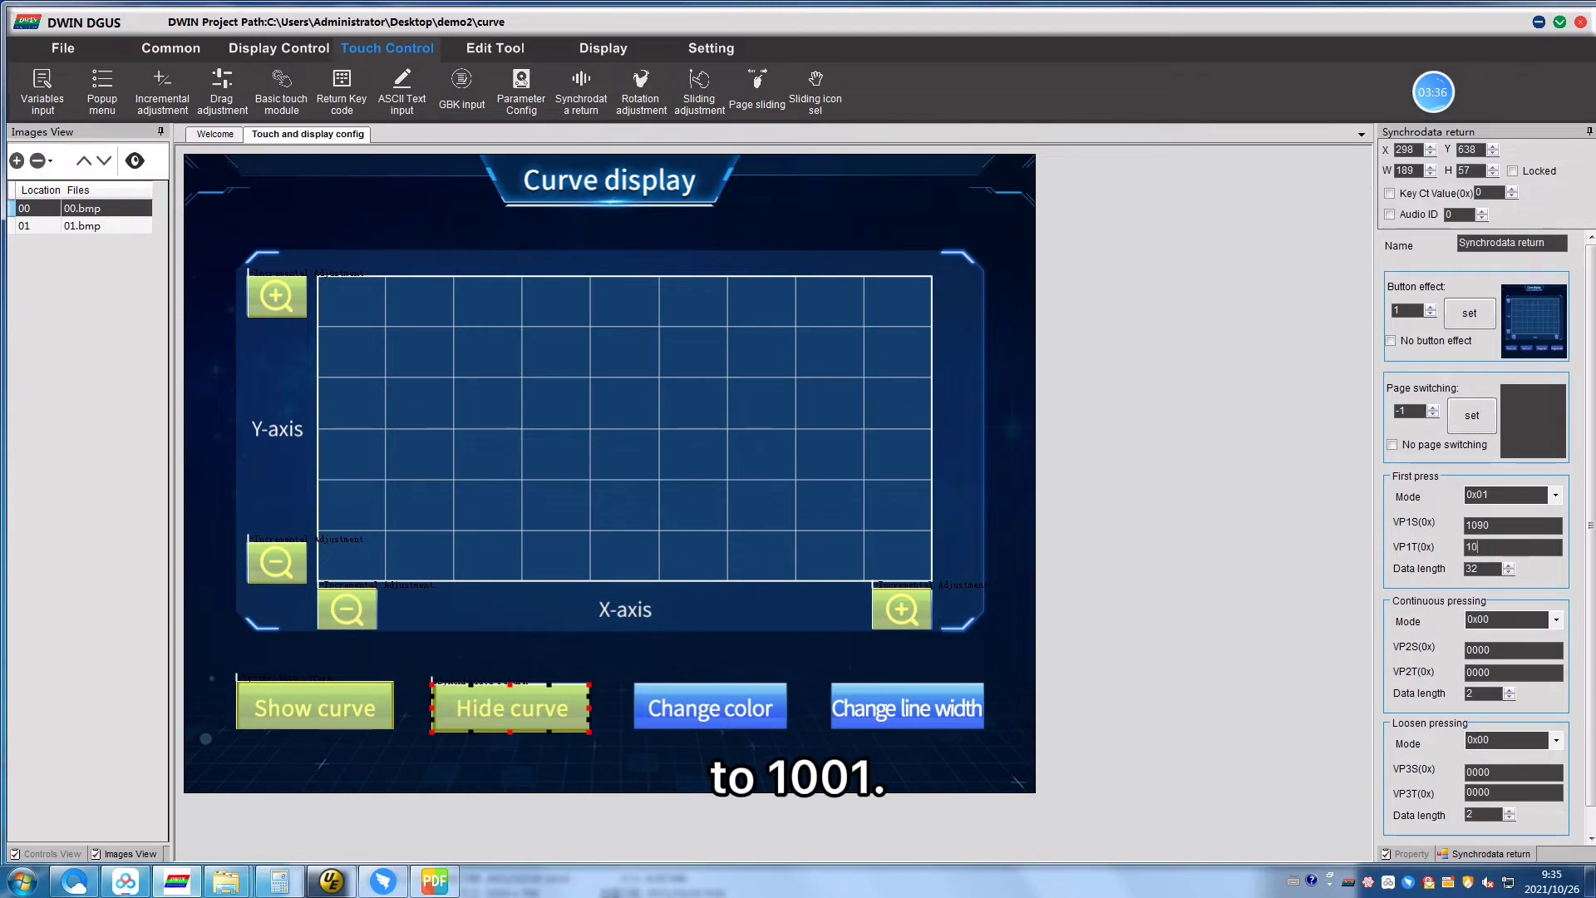
pyautogui.press('Tab')
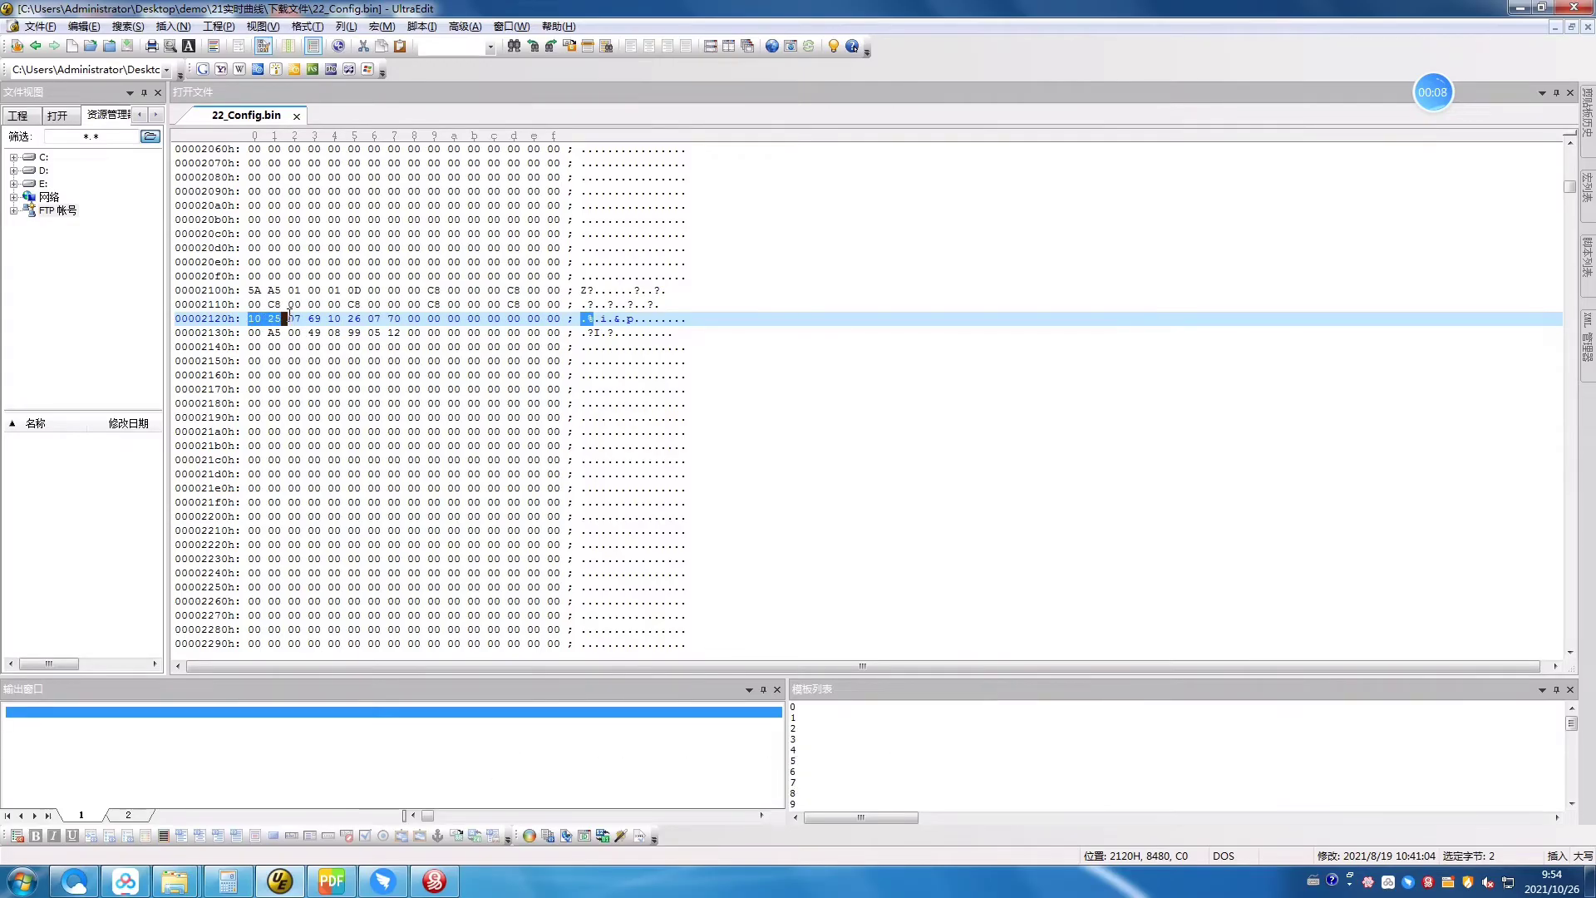
# Check bytes 07 69 and 10 26 in the config file, then set release mode 0x01.
pyautogui.moveTo(289, 319); pyautogui.dragTo(322, 321)
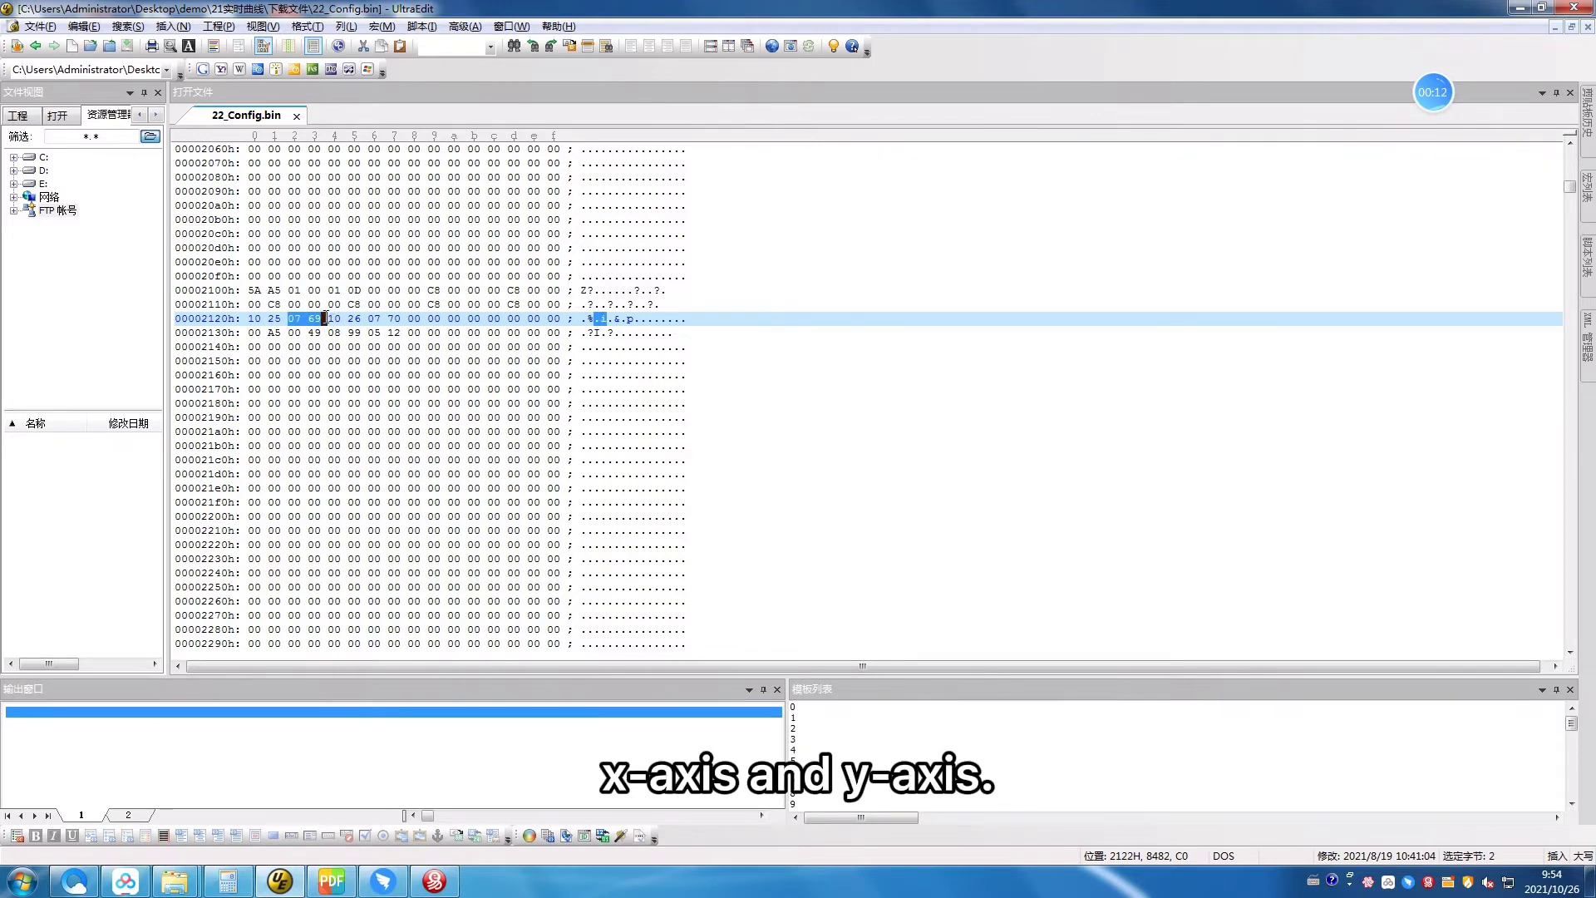
pyautogui.moveTo(330, 320); pyautogui.dragTo(362, 320)
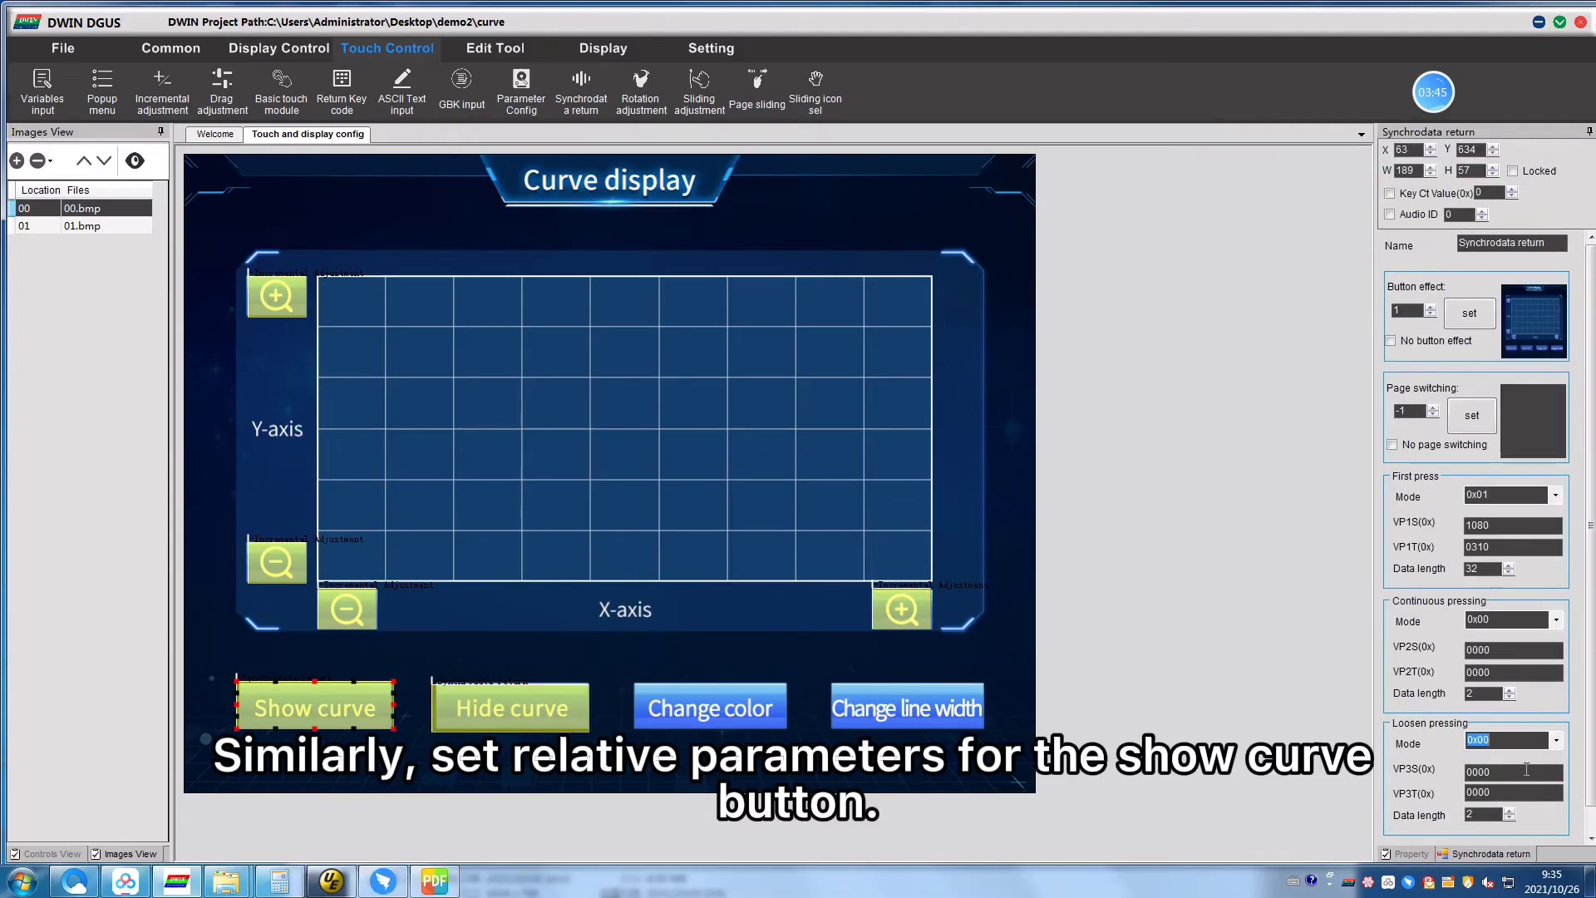
pyautogui.click(1557, 744)
pyautogui.click(1497, 762)
pyautogui.click(1527, 773)
pyautogui.write('1')
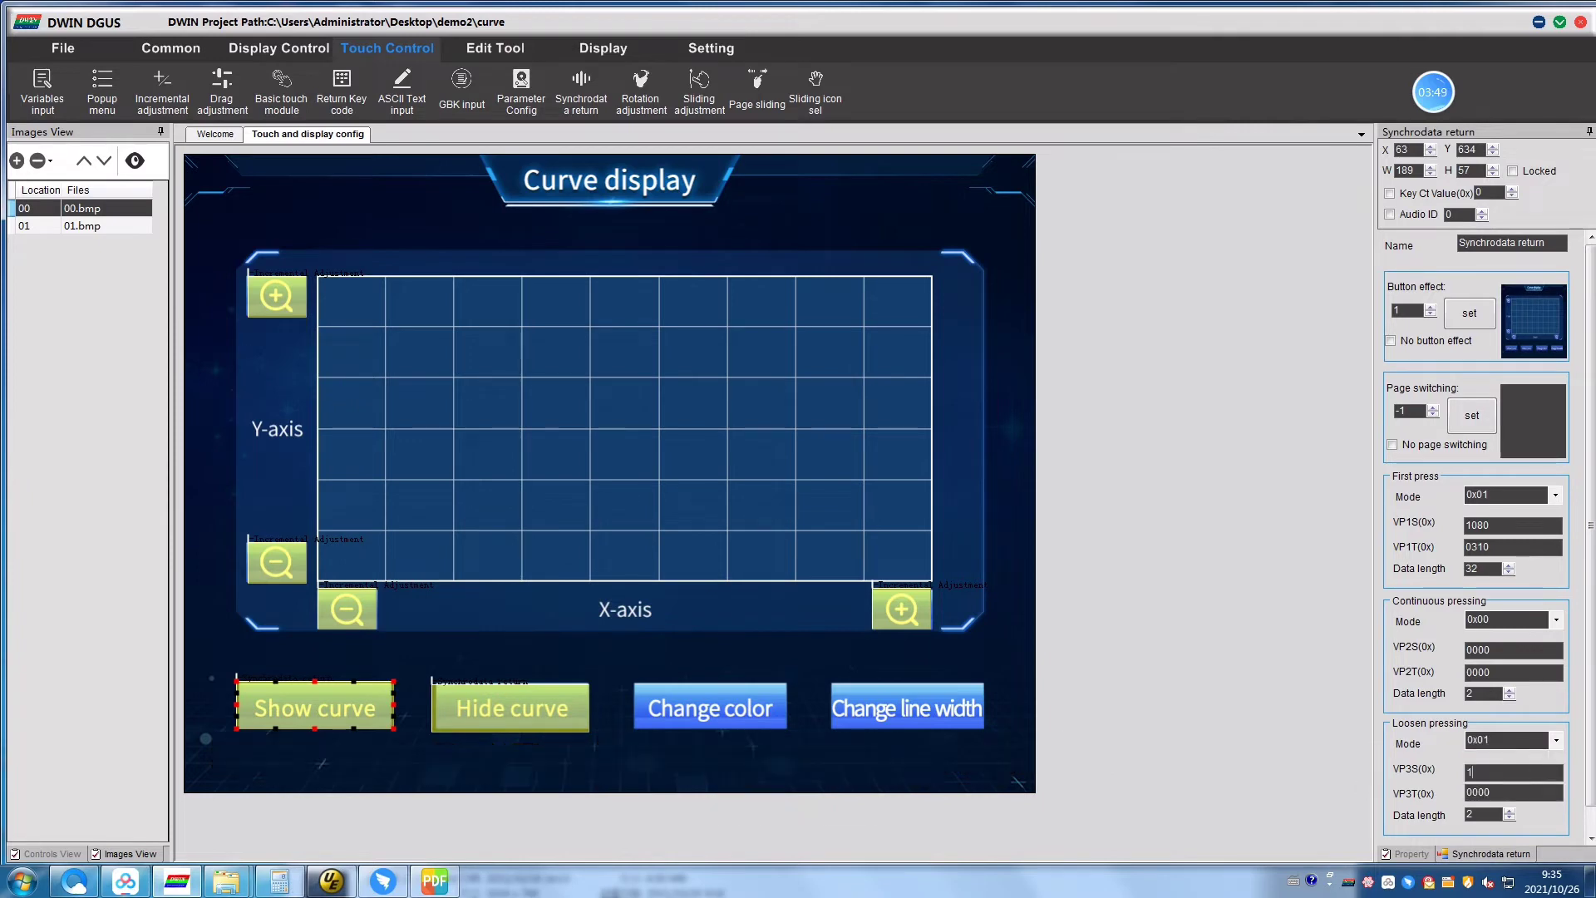
pyautogui.write('1')
# Place an incremental adjustment area over Change color with pressed picture 01.
pyautogui.click(512, 709)
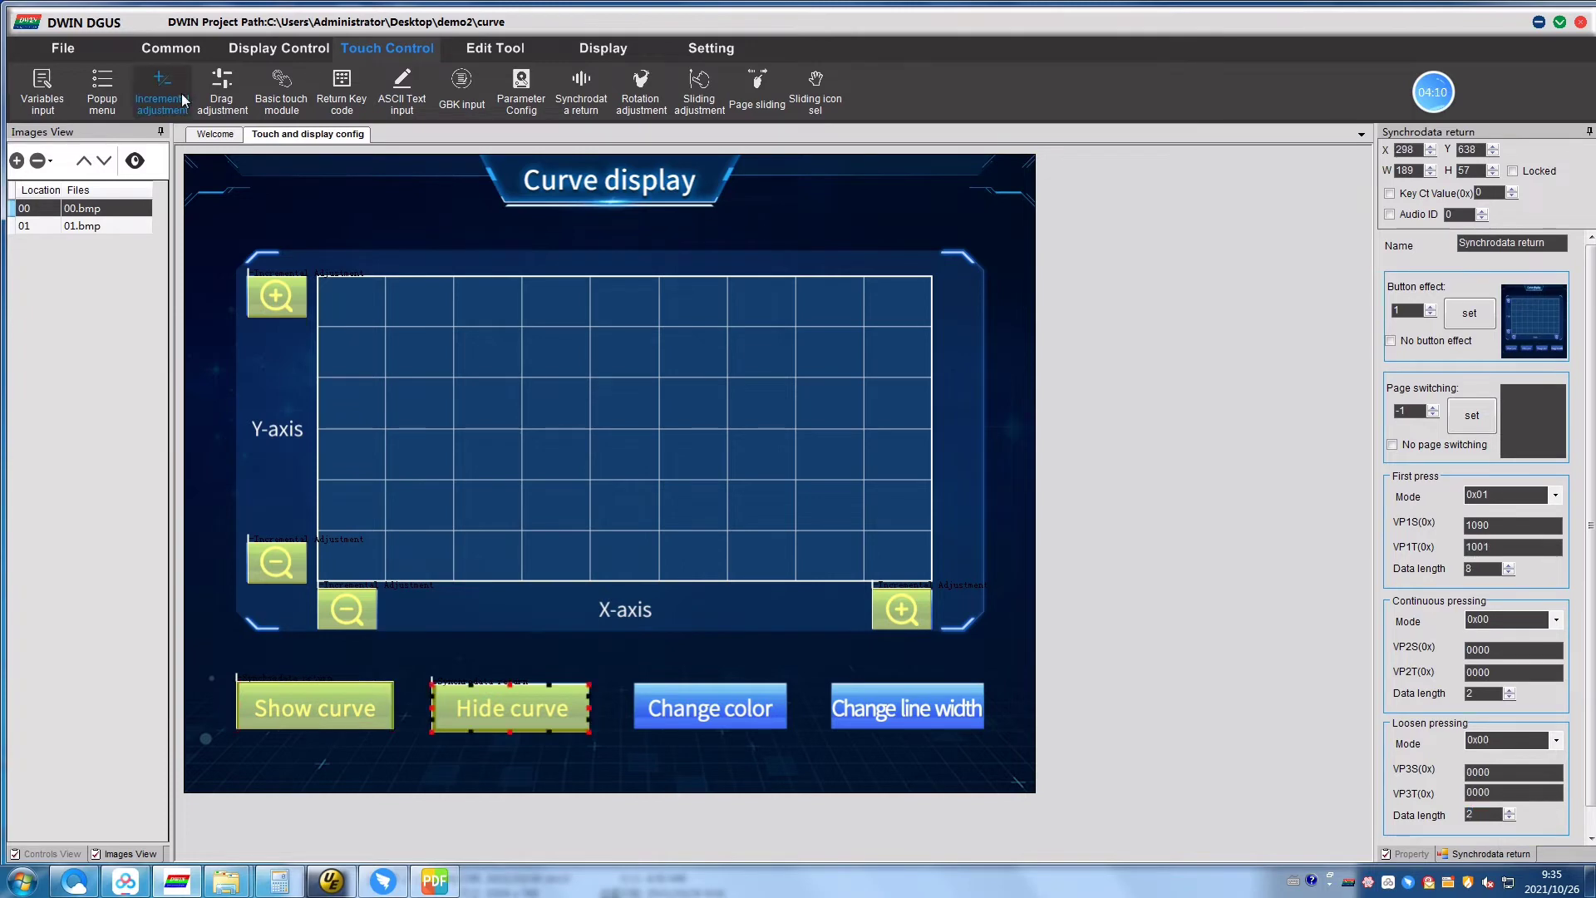
pyautogui.click(162, 92)
pyautogui.moveTo(634, 683)
pyautogui.mouseDown()
pyautogui.moveTo(676, 714)
pyautogui.moveTo(788, 731)
pyautogui.mouseUp()
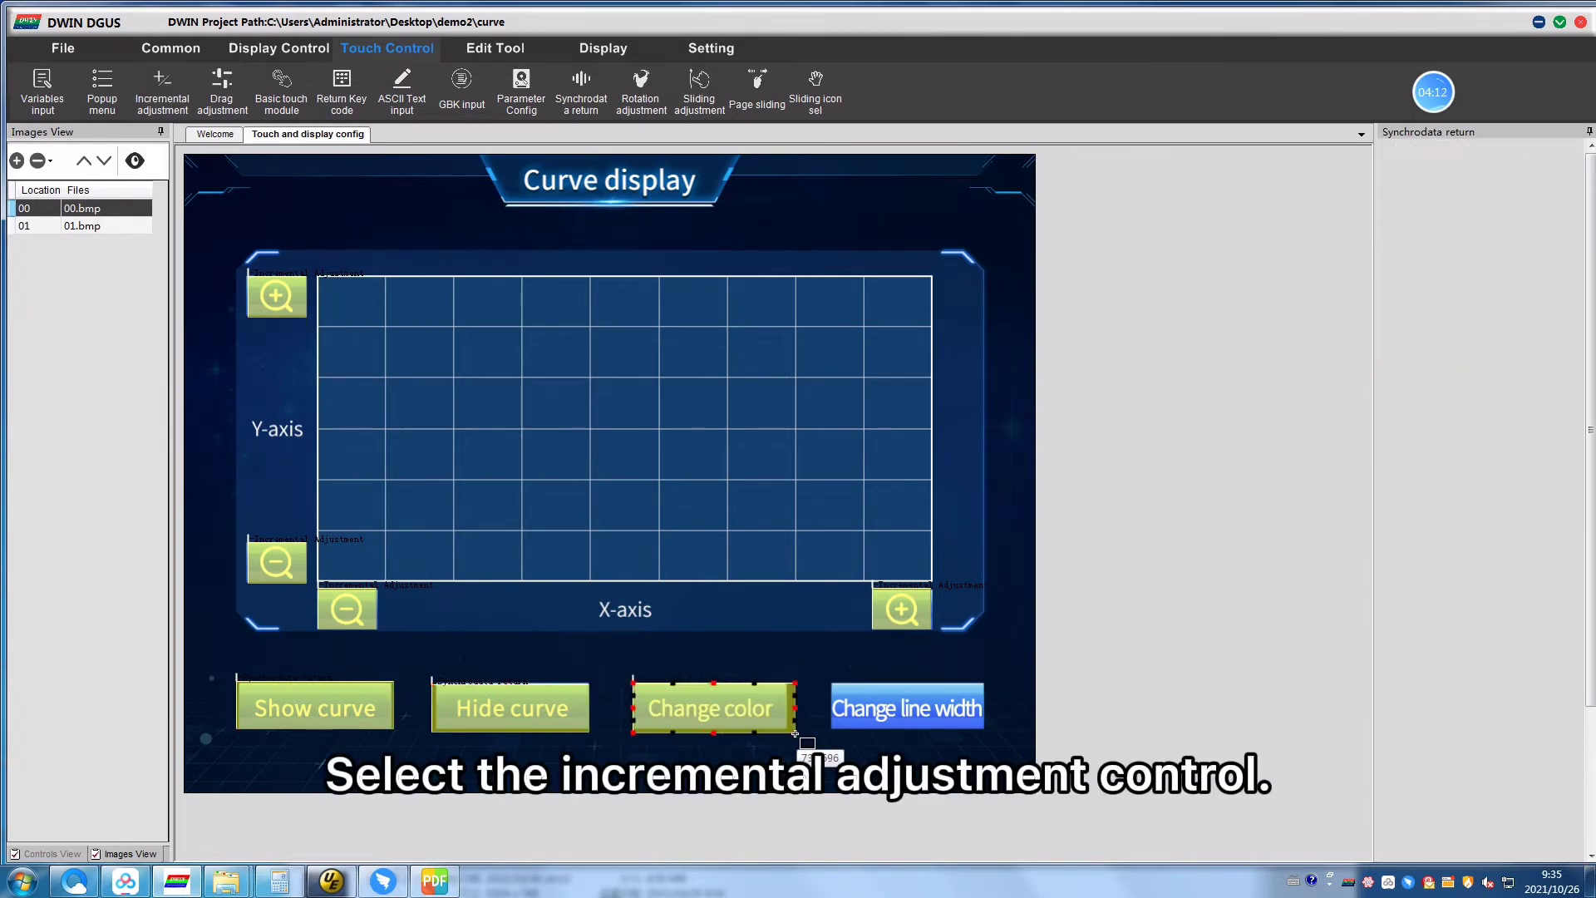
pyautogui.click(1481, 324)
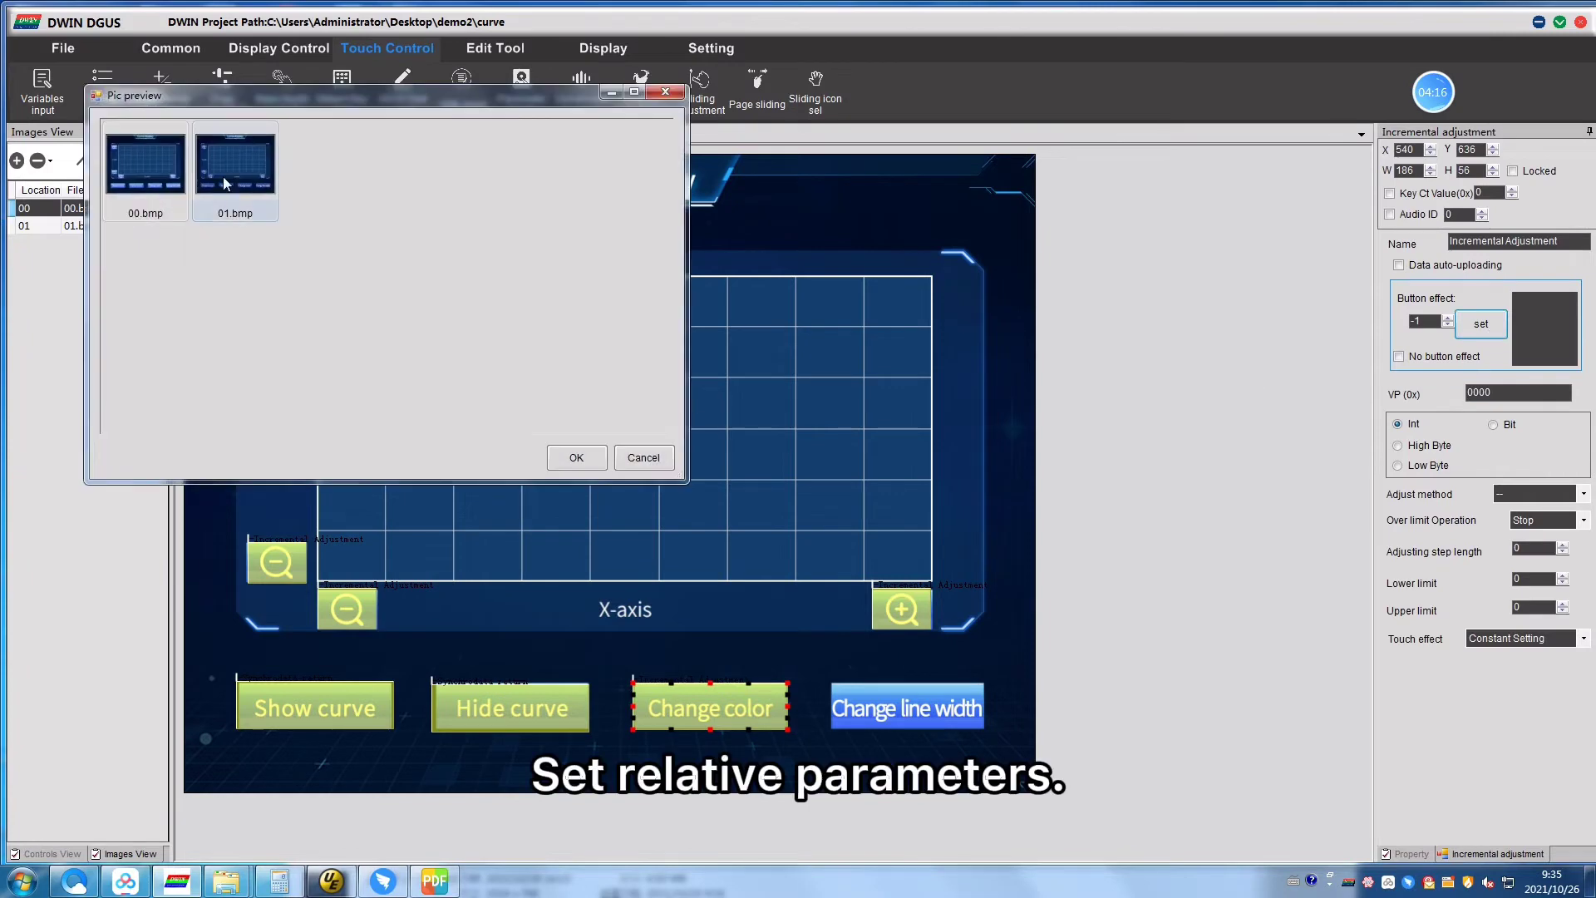
pyautogui.click(235, 175)
# Set method ++, cycle mode, step 1000, limits 0 to 30000, and disposable setting.
pyautogui.click(576, 458)
pyautogui.click(1581, 494)
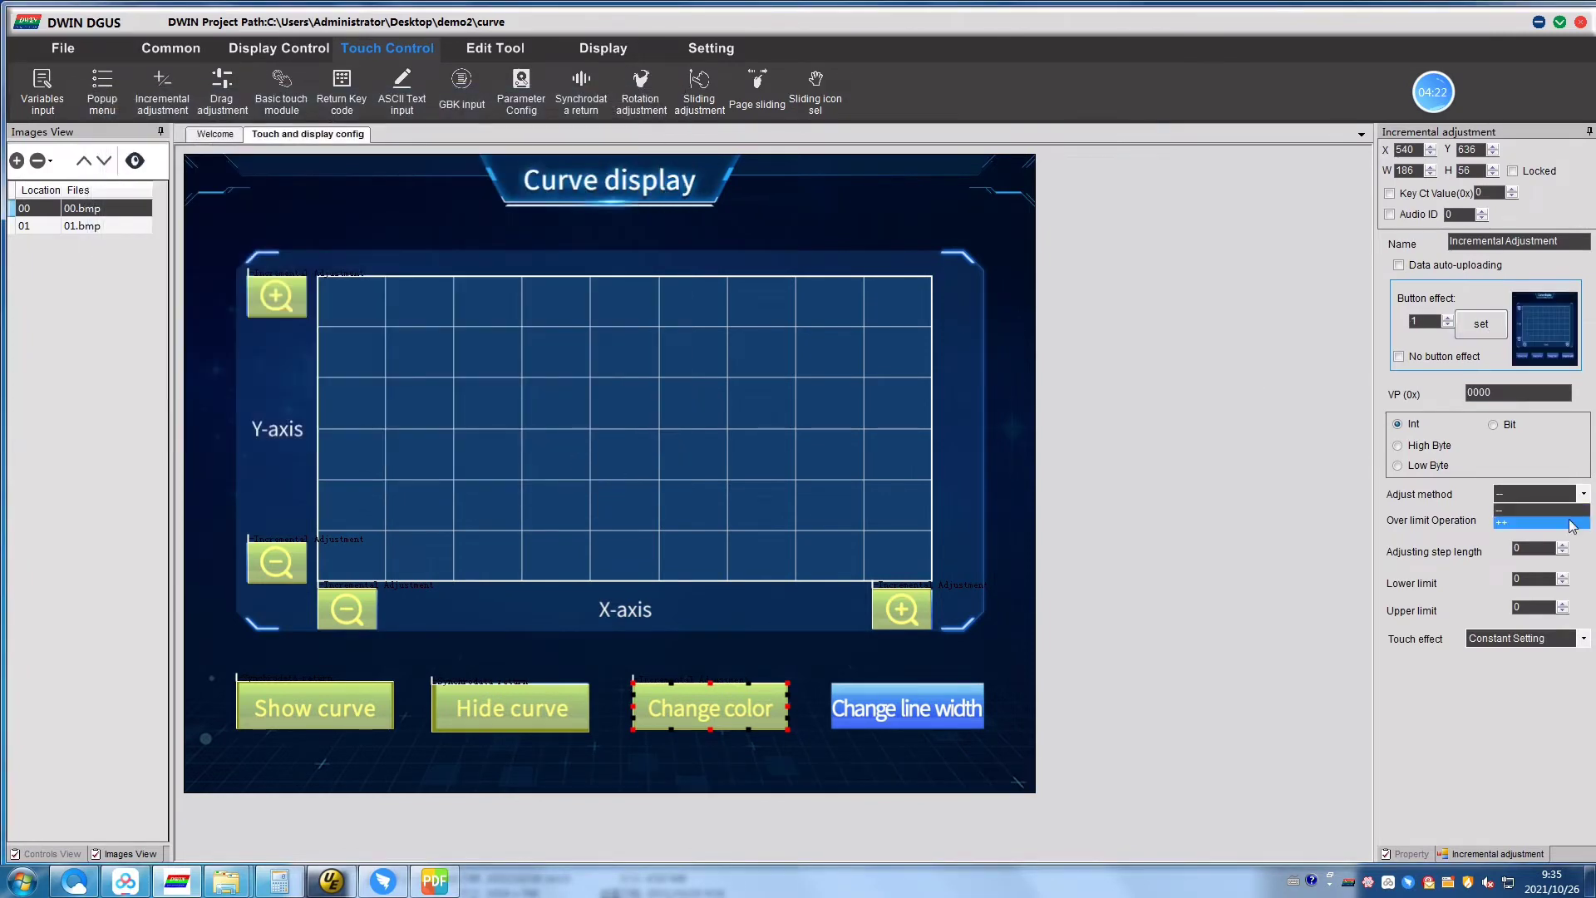
pyautogui.click(1564, 523)
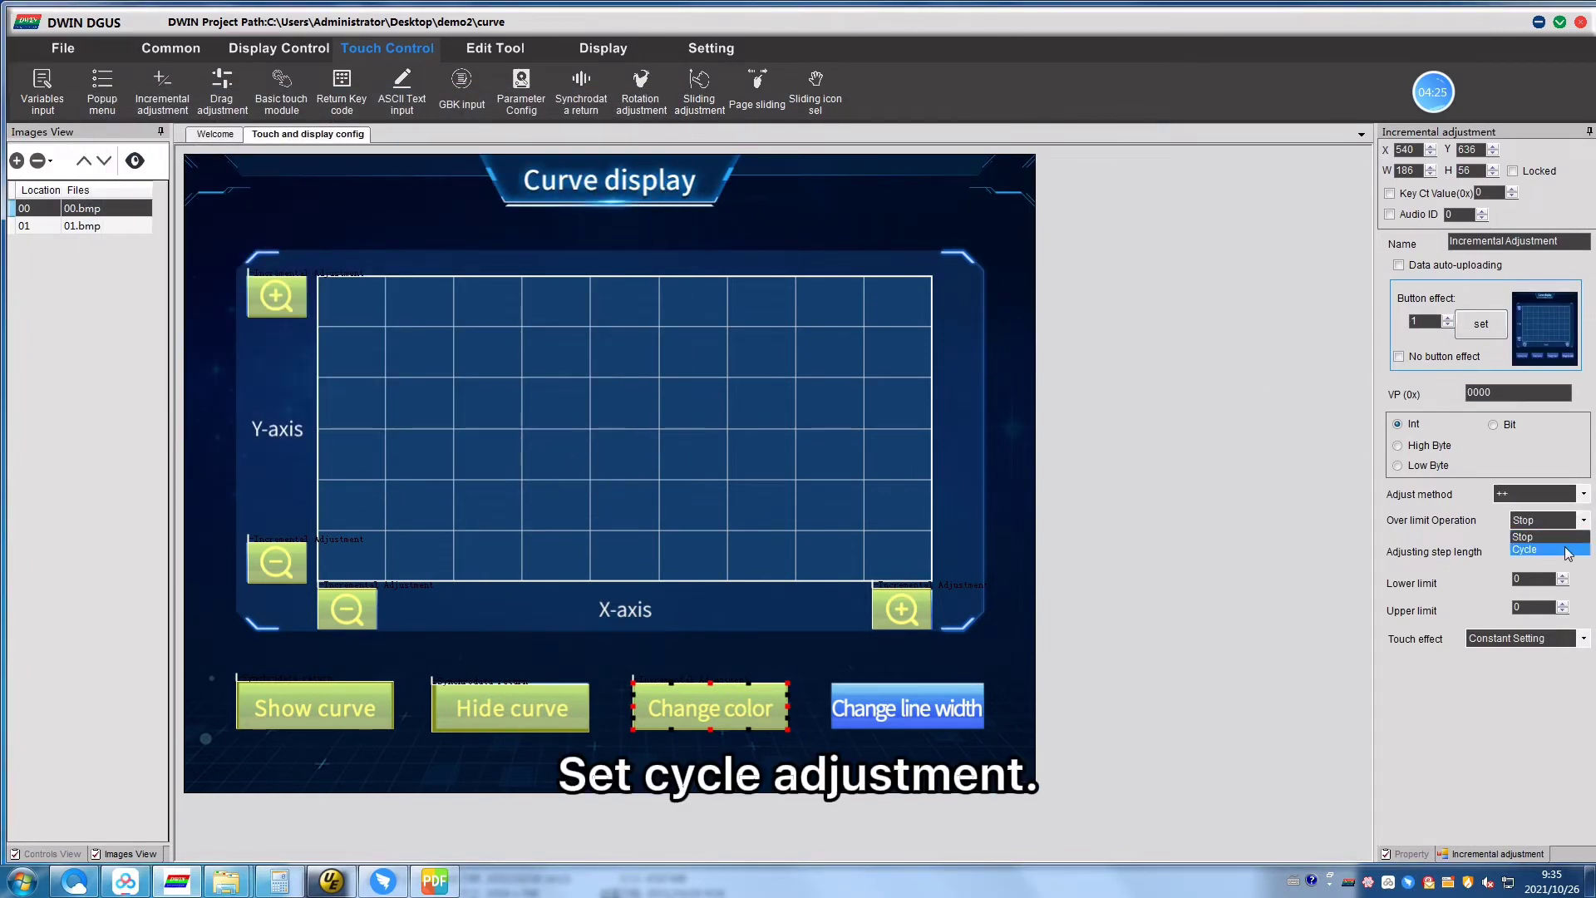
pyautogui.click(1546, 551)
pyautogui.click(1533, 550)
pyautogui.write('30000')
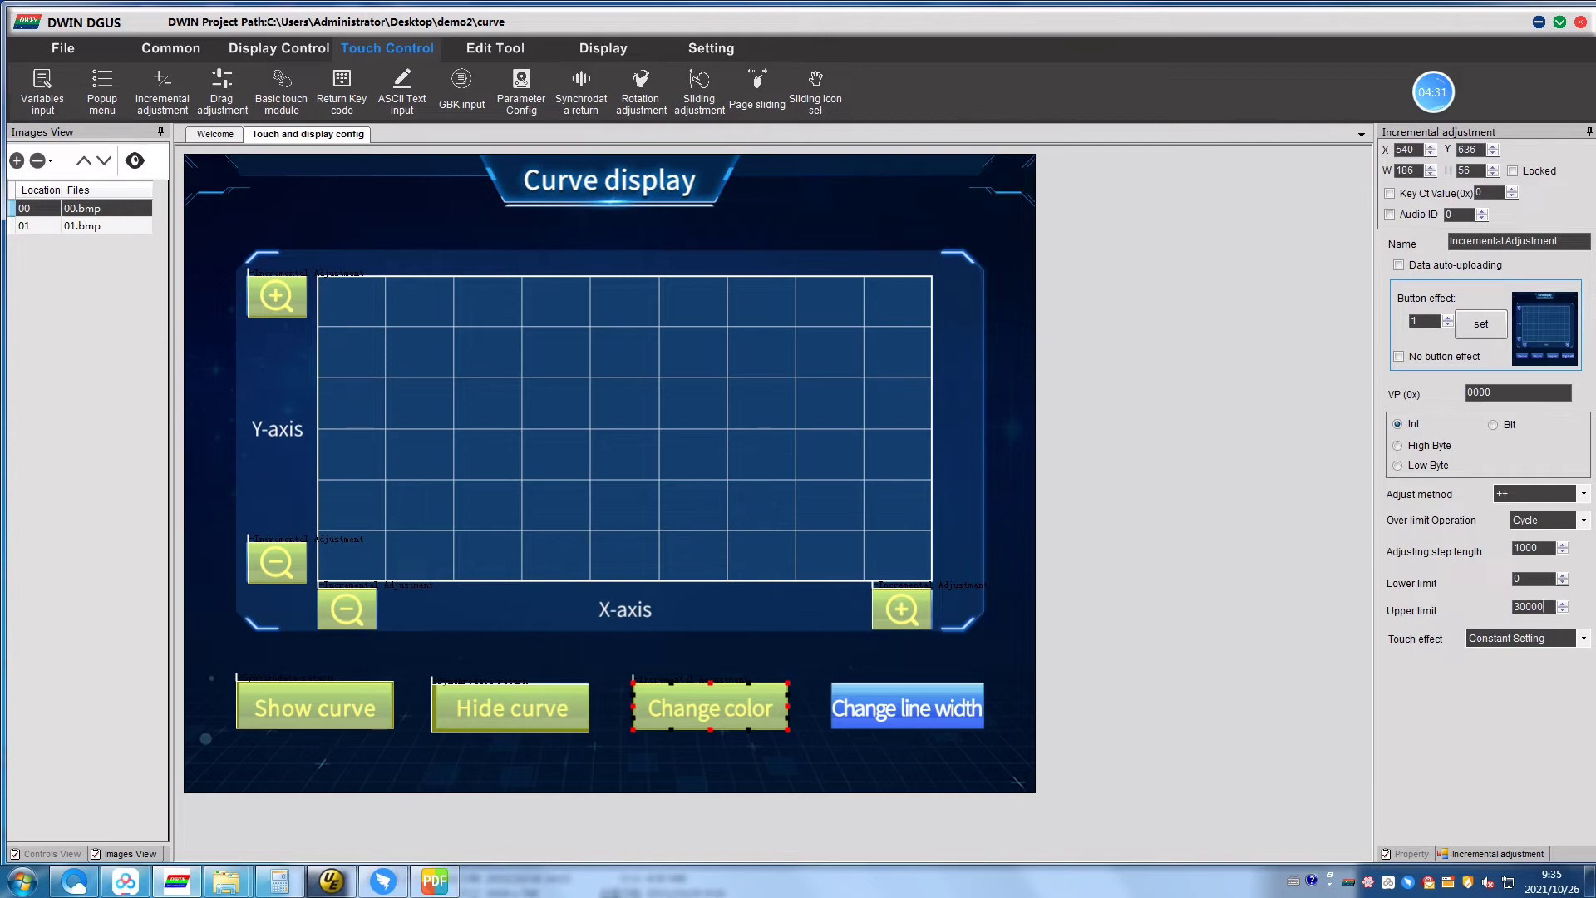
pyautogui.click(1581, 638)
pyautogui.click(1522, 667)
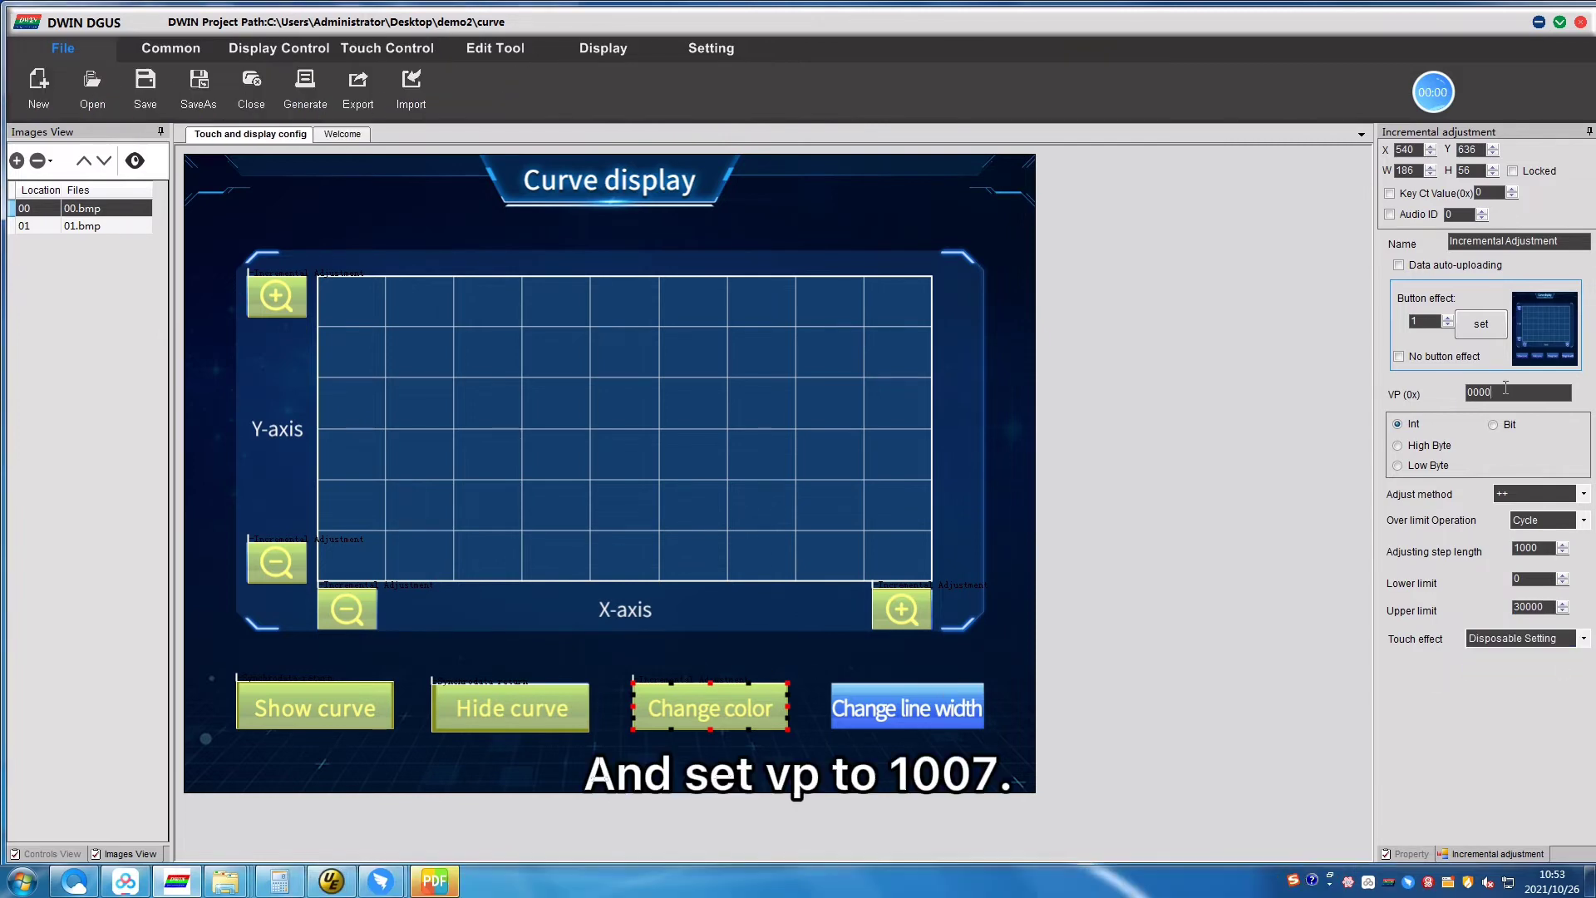
pyautogui.press('BackSpace')
pyautogui.press('BackSpace')
pyautogui.press('BackSpace')
pyautogui.write('100')
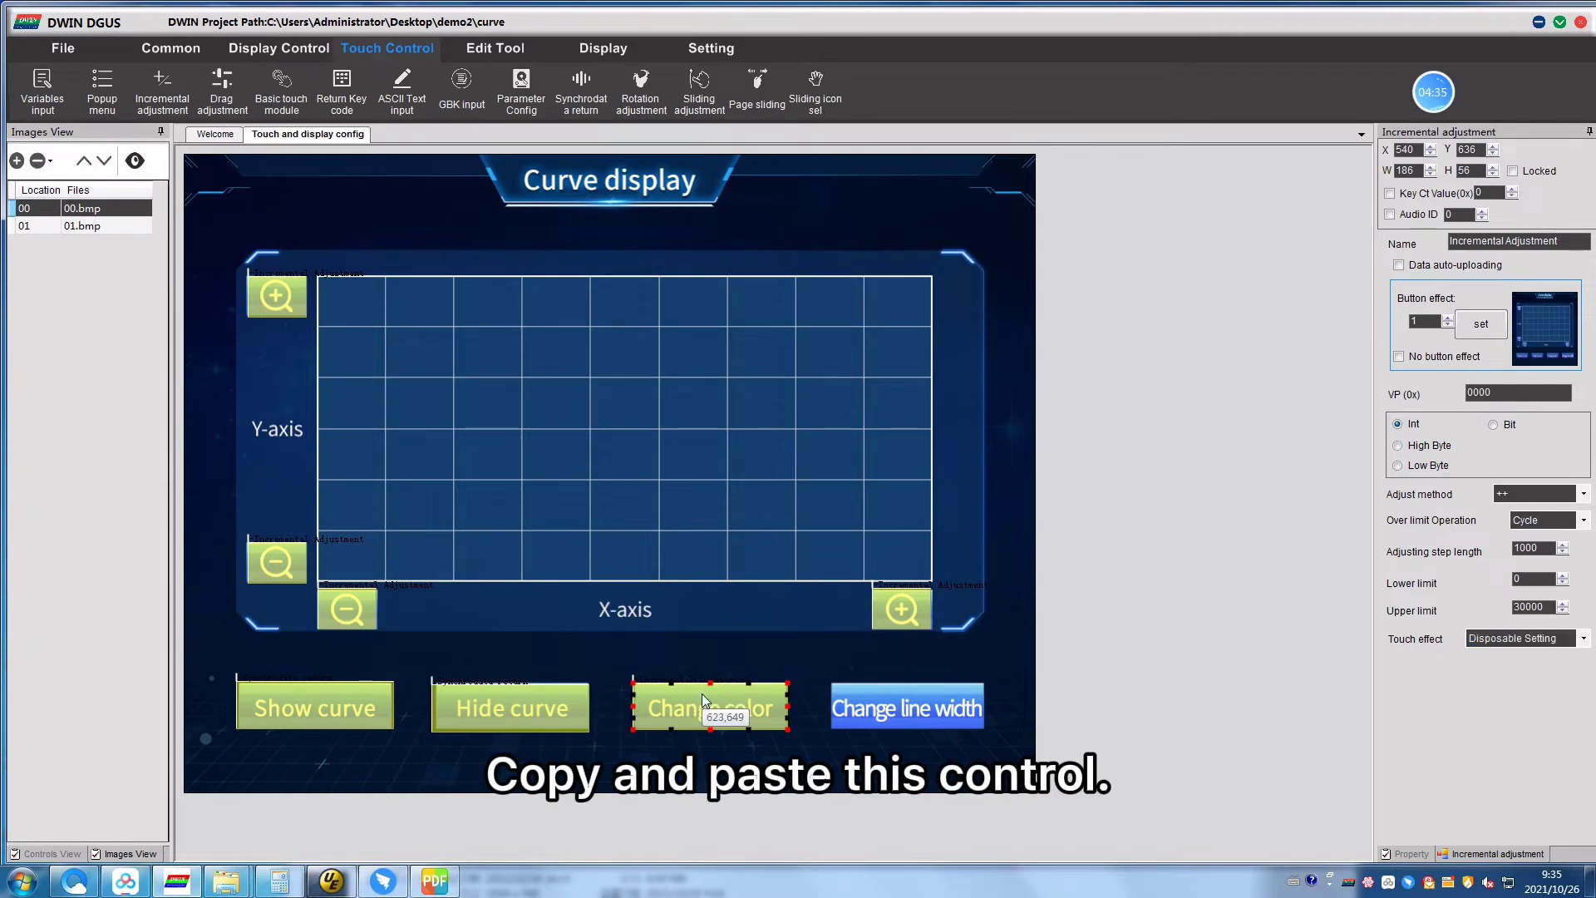
# Duplicate the control onto Change line width: VP 100A high byte, step 1, upper limit 7.
pyautogui.hotkey('ctrl', 'c')
pyautogui.hotkey('ctrl', 'v')
pyautogui.moveTo(702, 694); pyautogui.dragTo(909, 698)
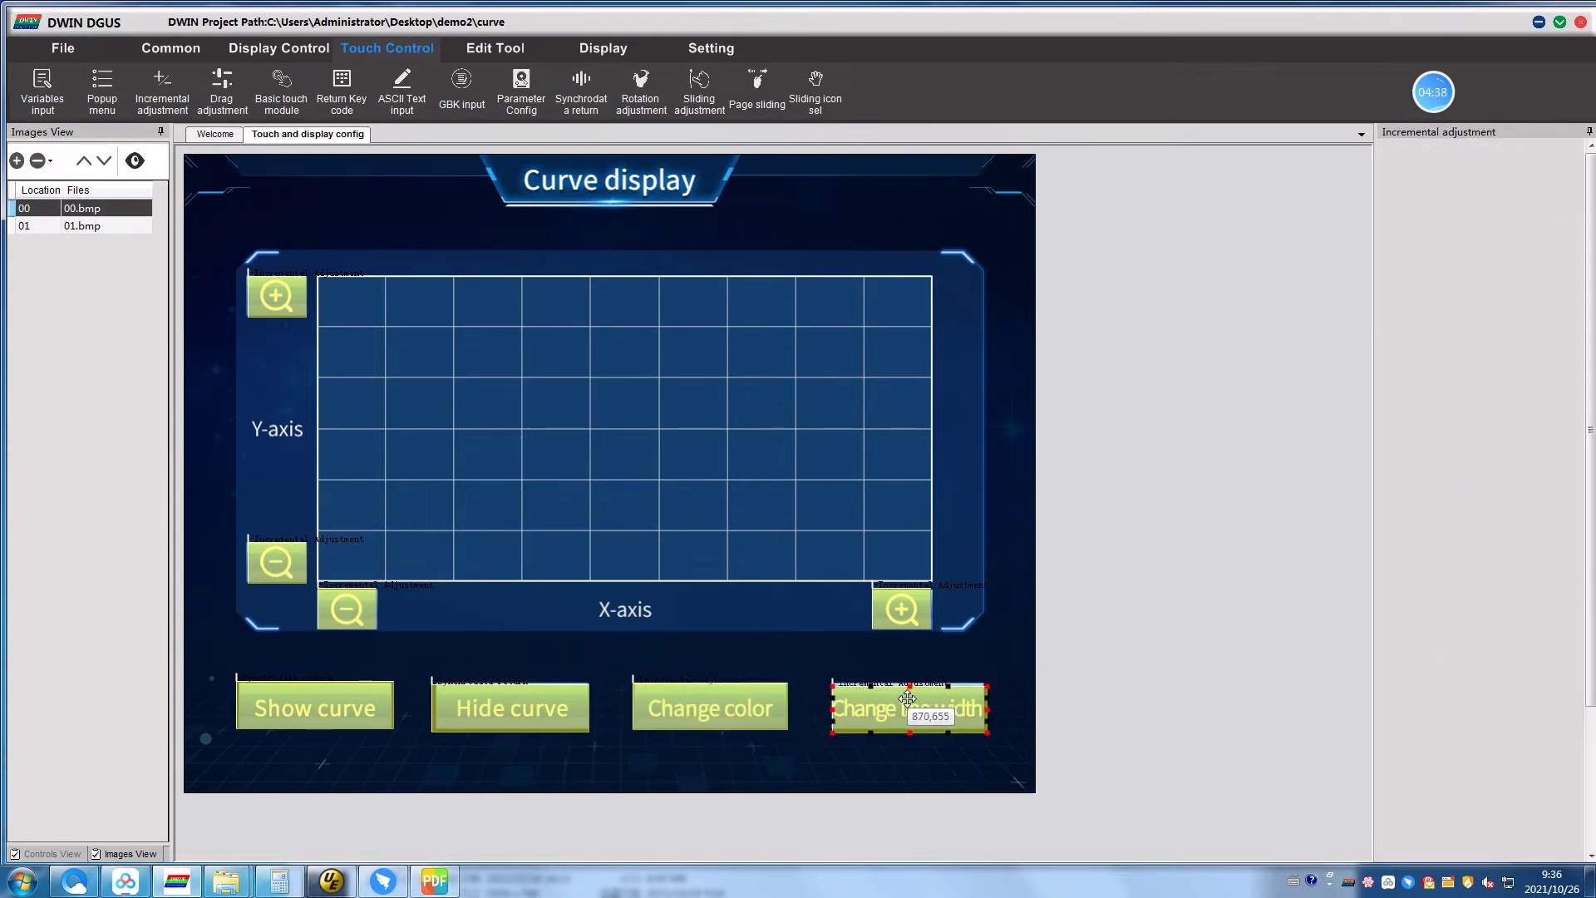
pyautogui.click(908, 701)
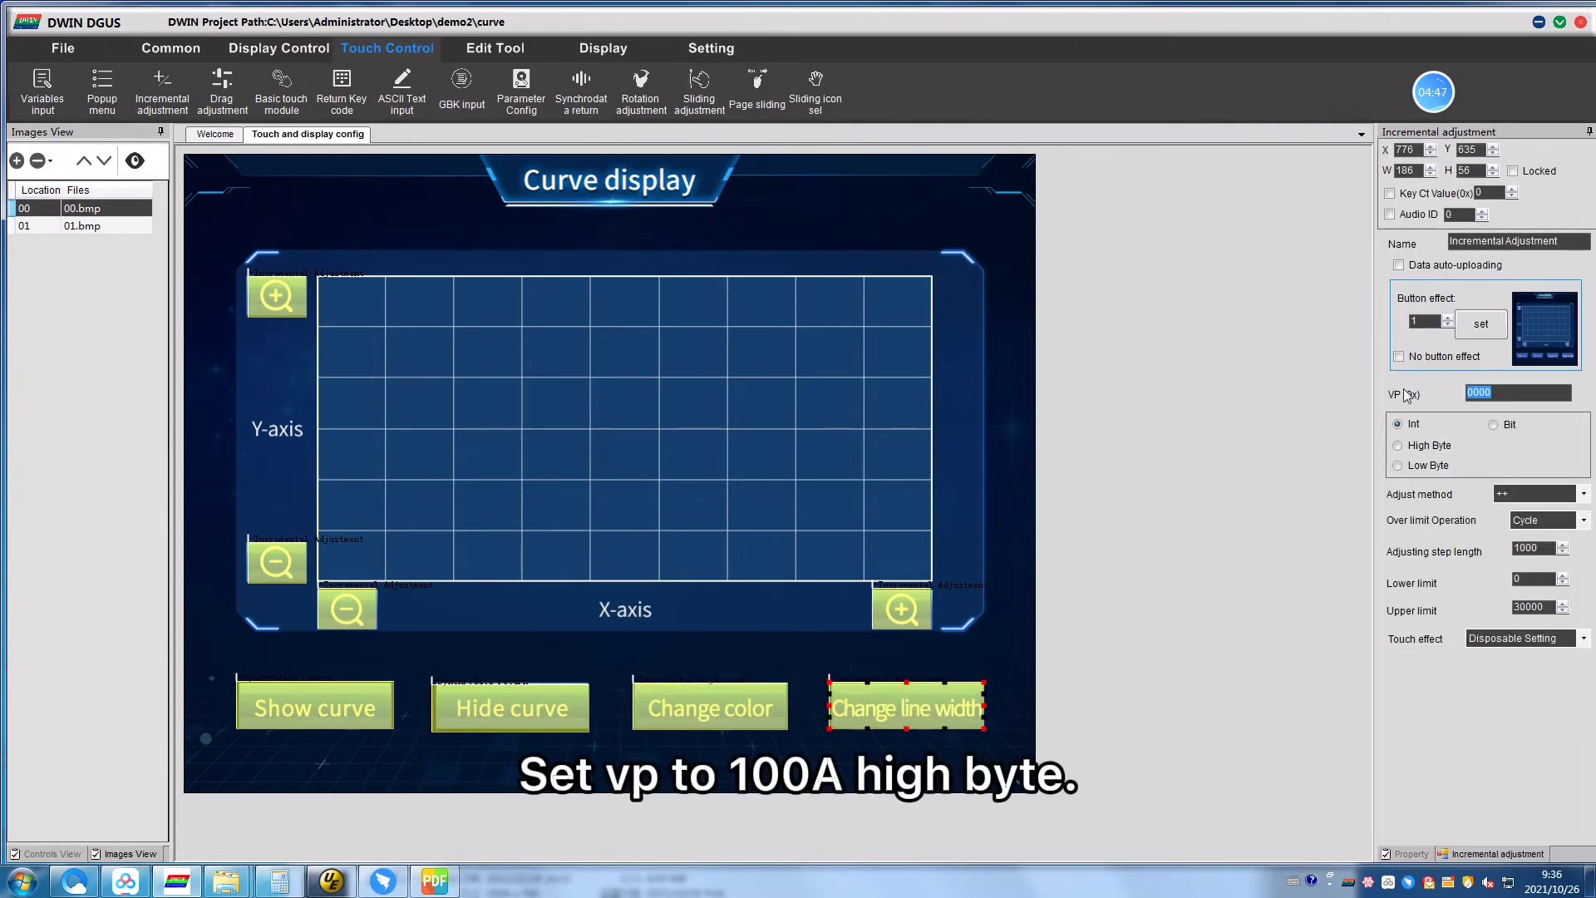
pyautogui.write('100A')
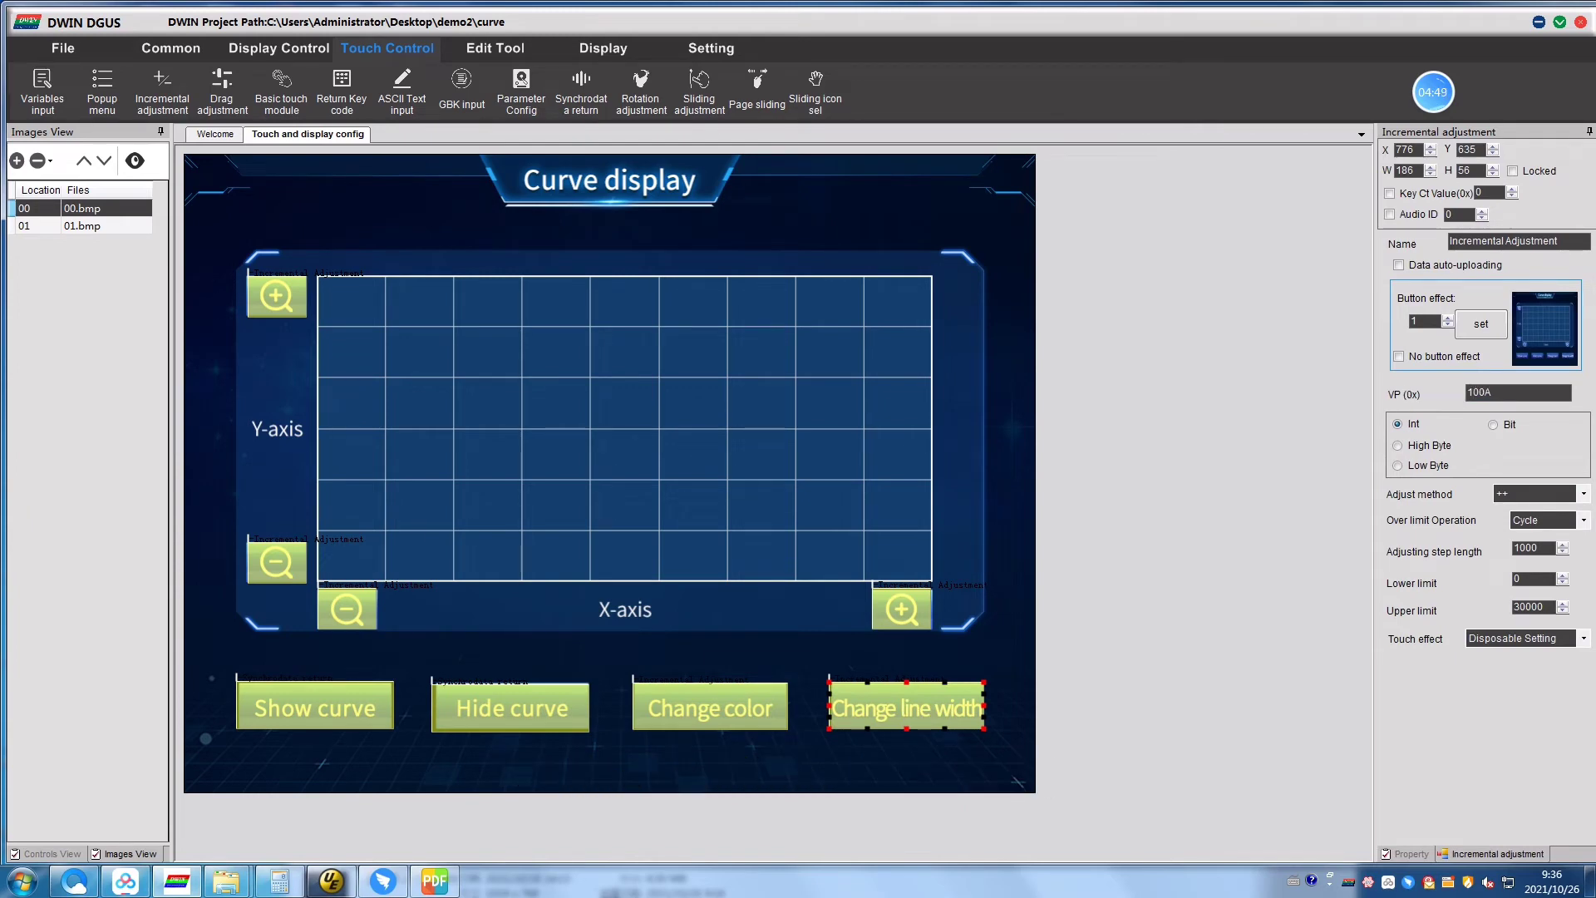
pyautogui.click(1398, 446)
pyautogui.click(1528, 550)
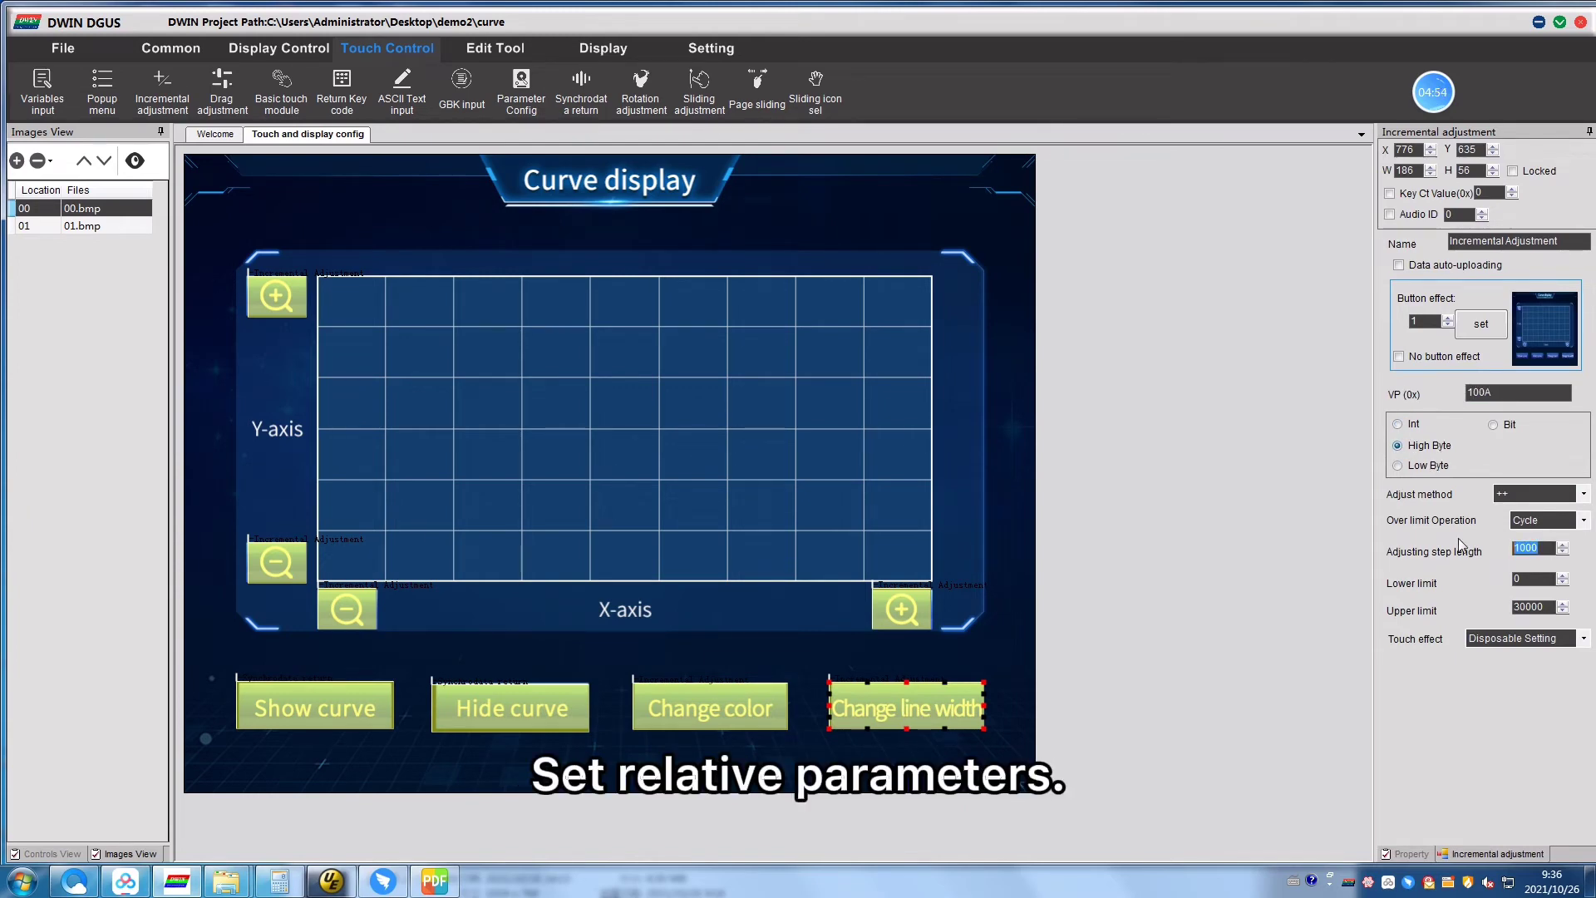
pyautogui.write('1')
pyautogui.doubleClick(1534, 606)
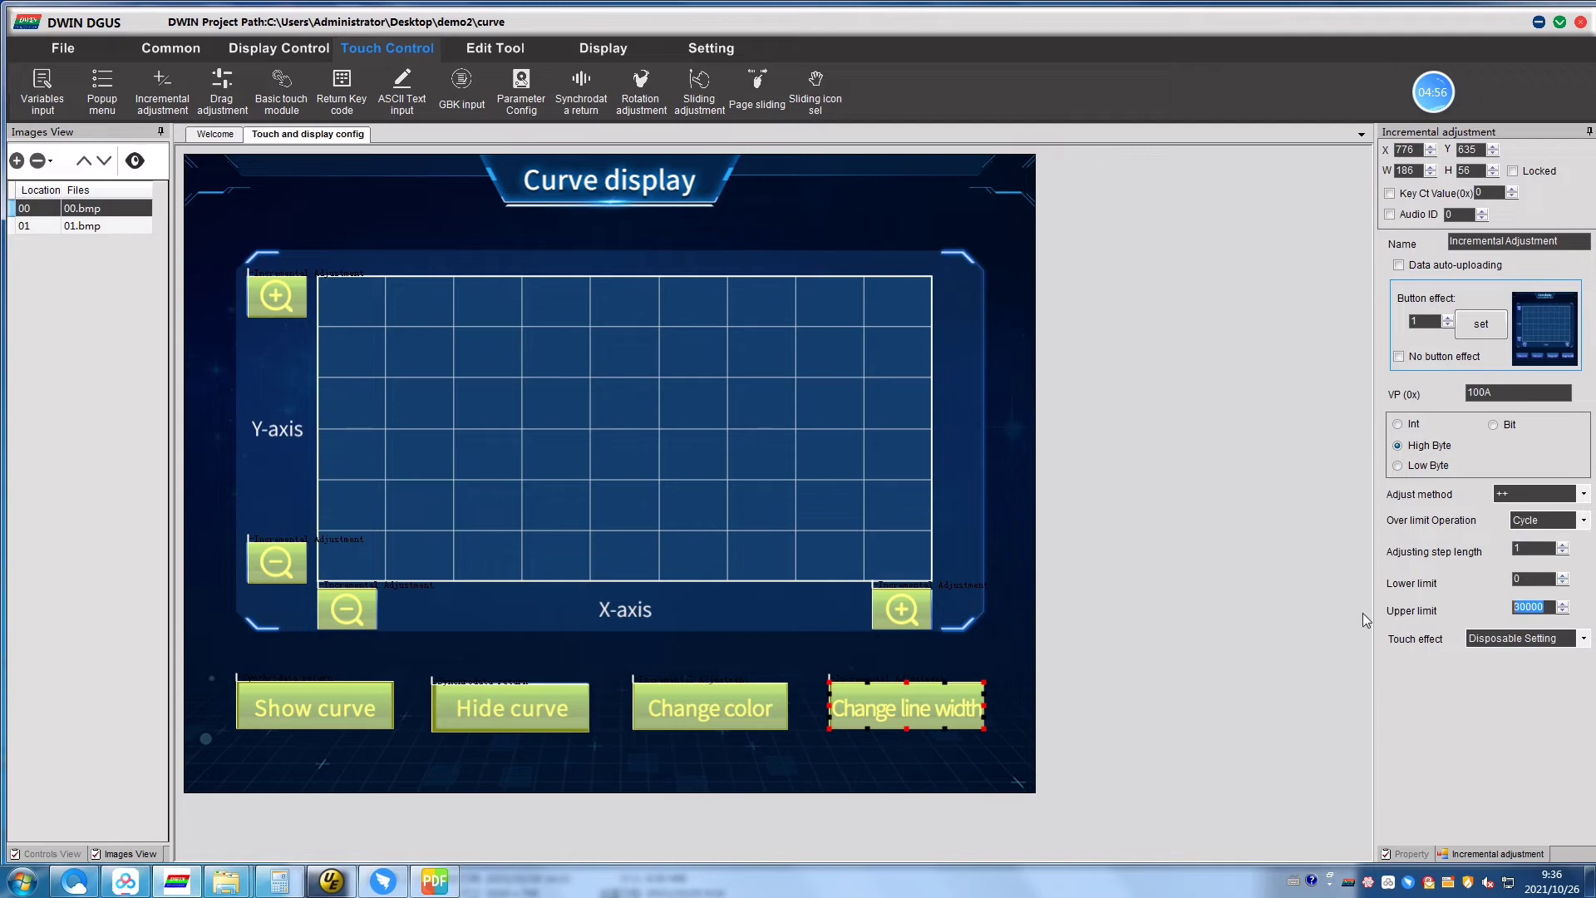
pyautogui.write('7')
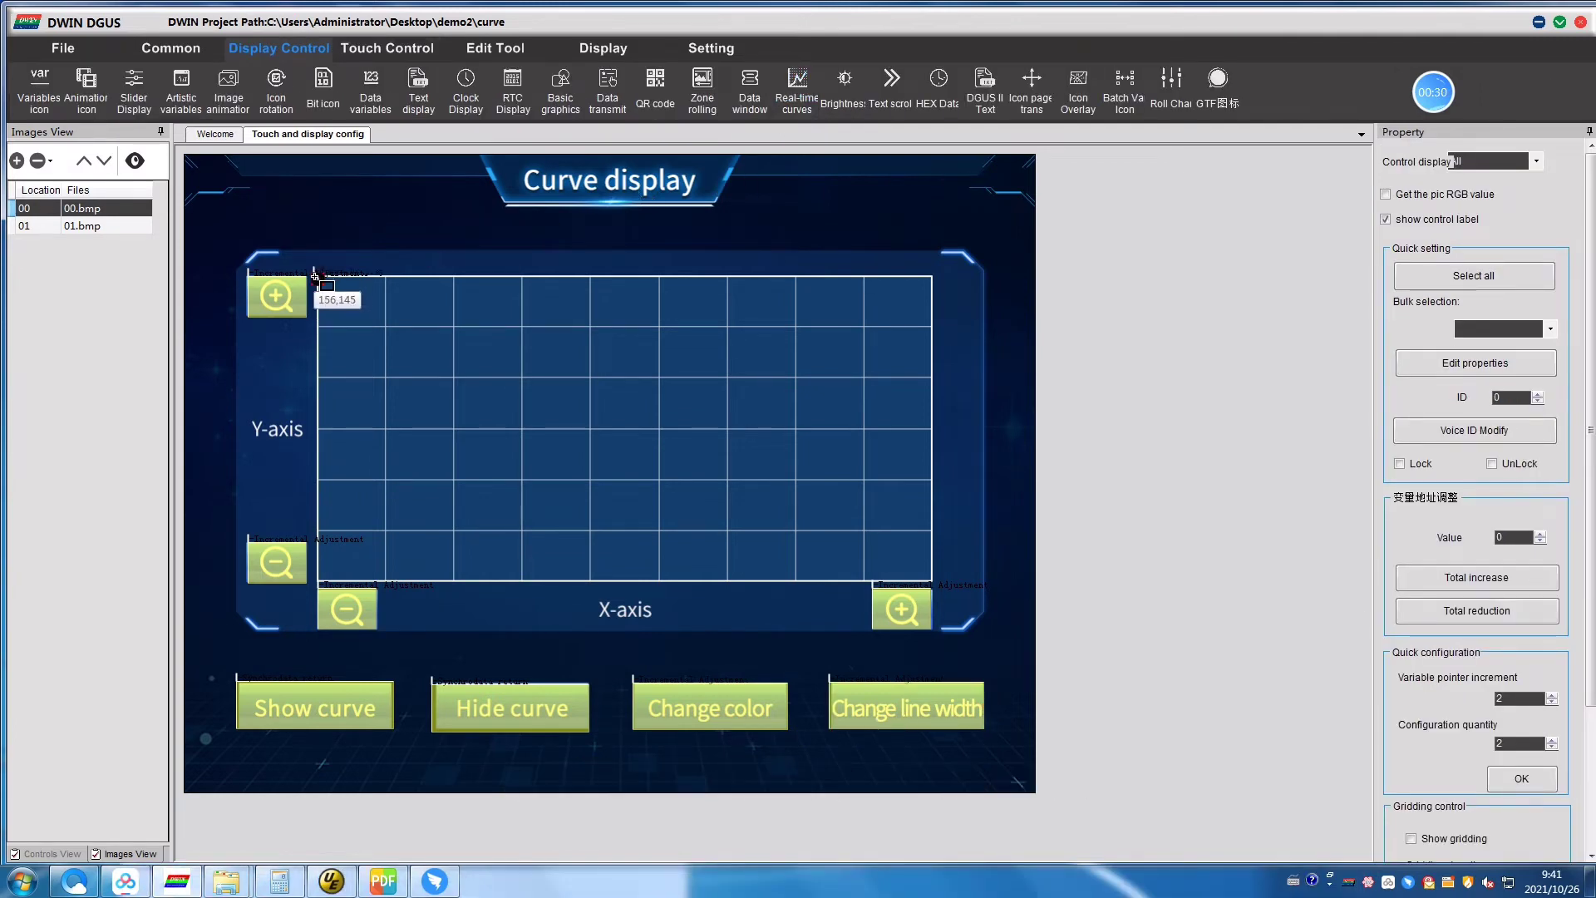
# Draw a real-time curve over the grid with its centres, pink FC1F, MUL_Y 300, channel 1, spacing 25, width 3.
pyautogui.moveTo(317, 272); pyautogui.dragTo(932, 586)
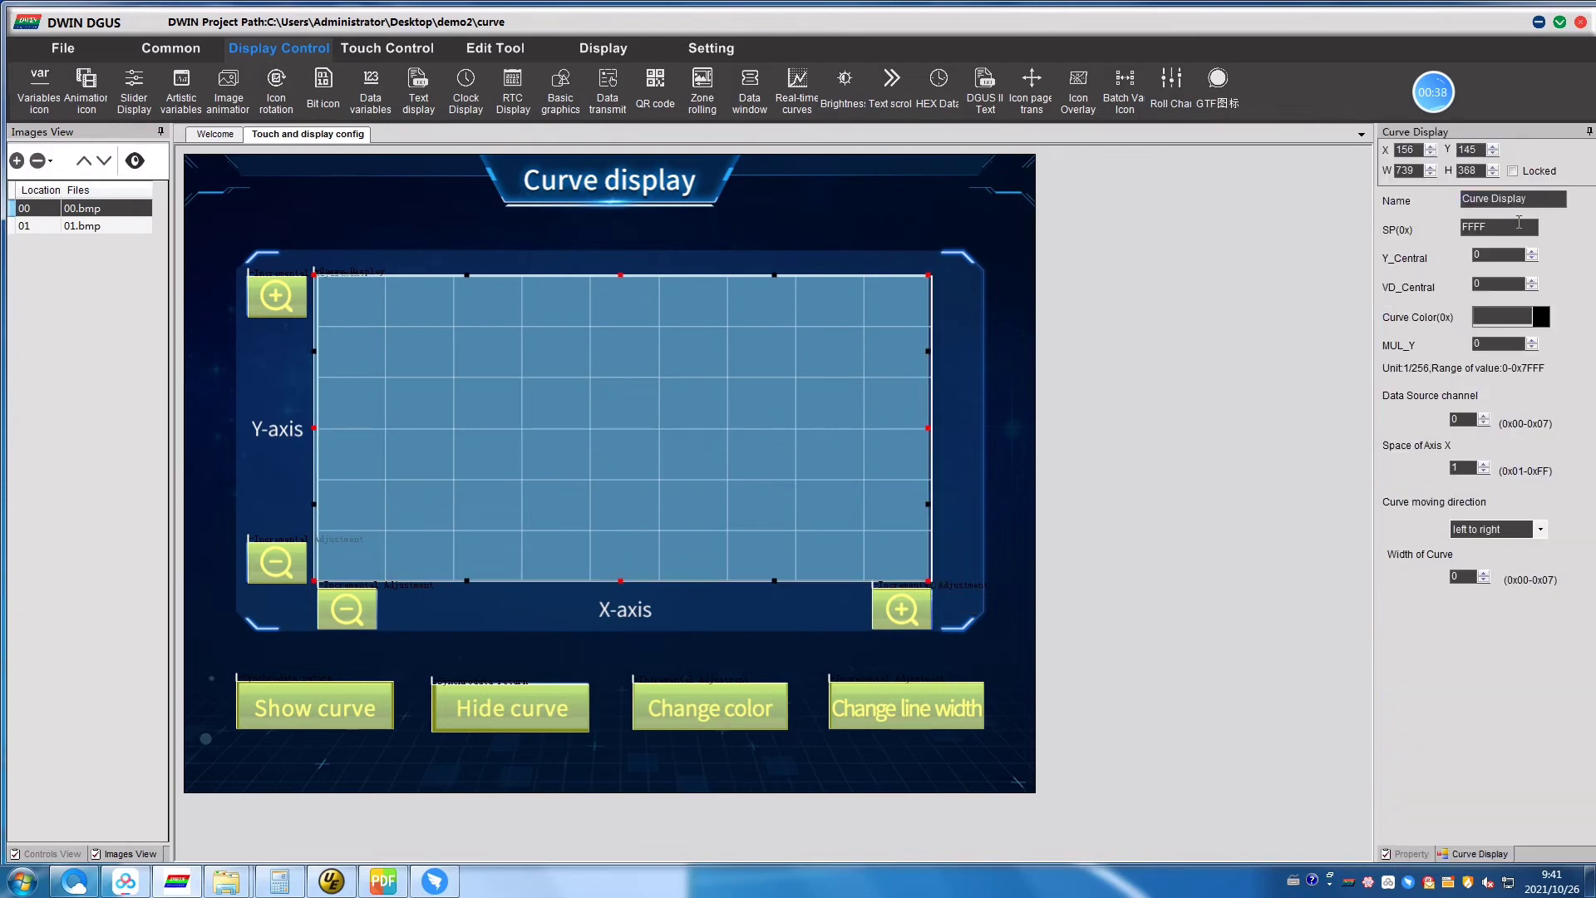
pyautogui.write('1000')
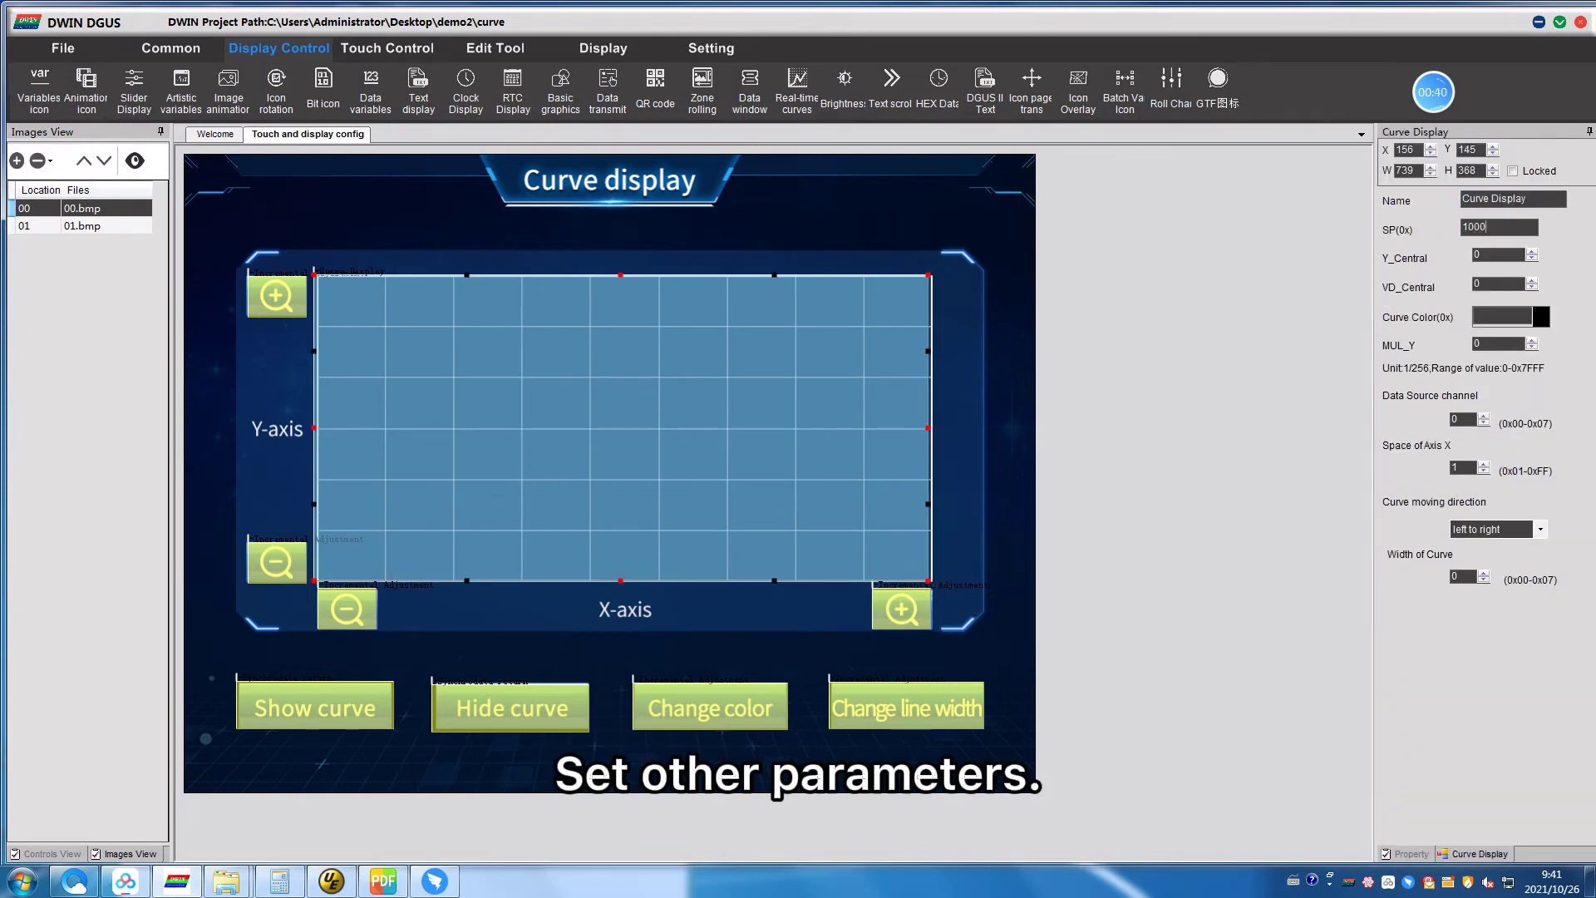
pyautogui.click(1502, 256)
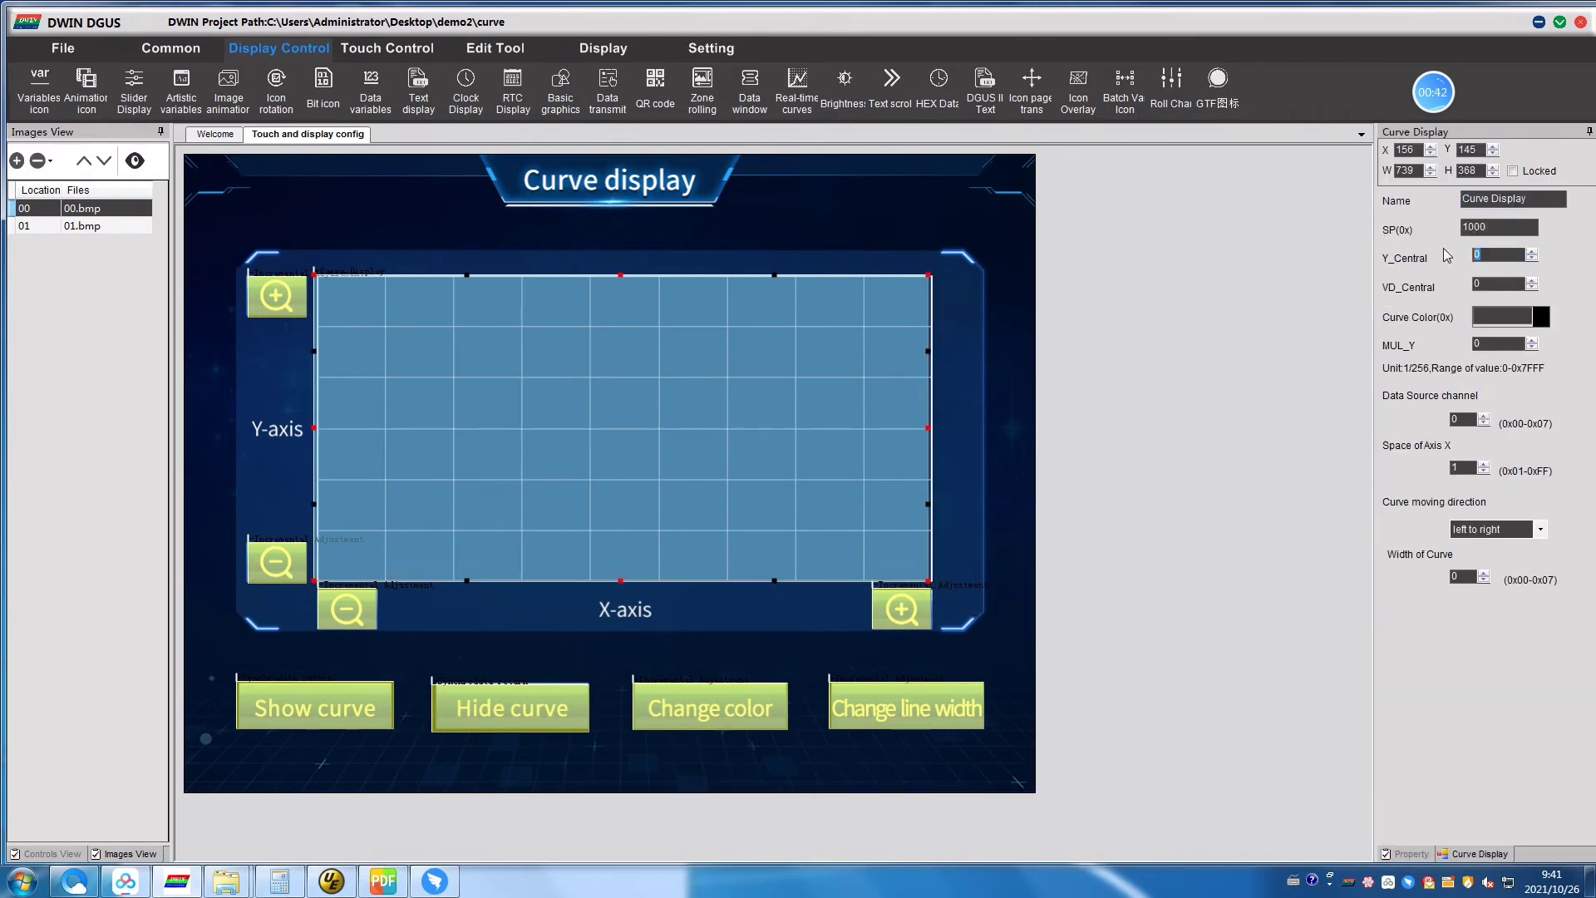
pyautogui.write('331')
pyautogui.click(1498, 285)
pyautogui.write('FC1F')
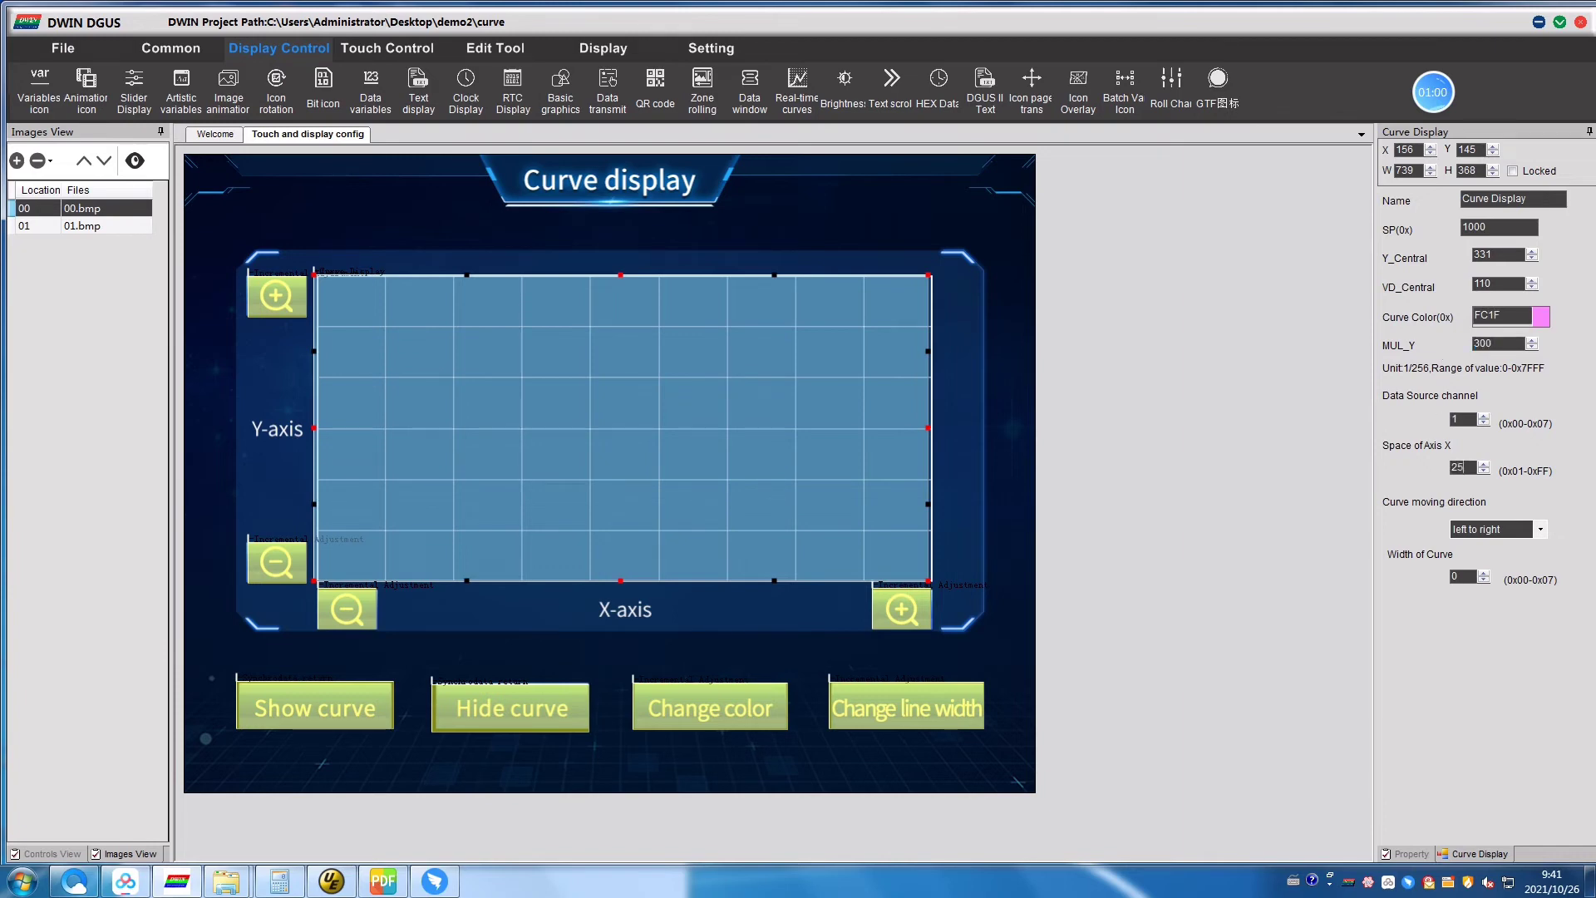
# Save the curve project, confirm the save, and generate the configuration files.
pyautogui.click(494, 48)
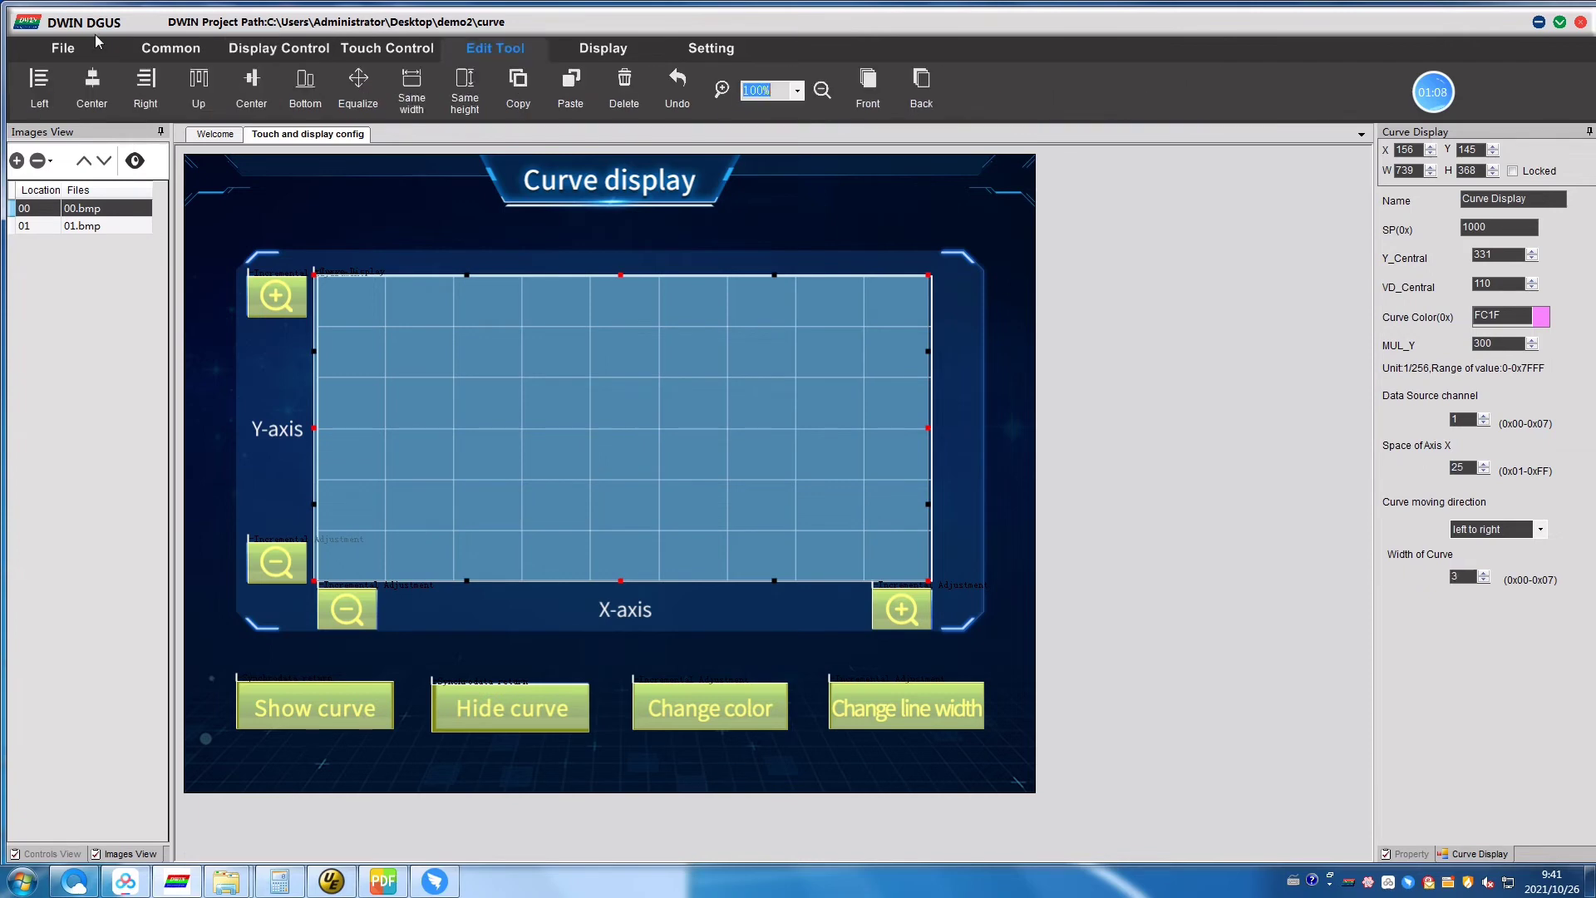
pyautogui.click(63, 48)
pyautogui.click(144, 88)
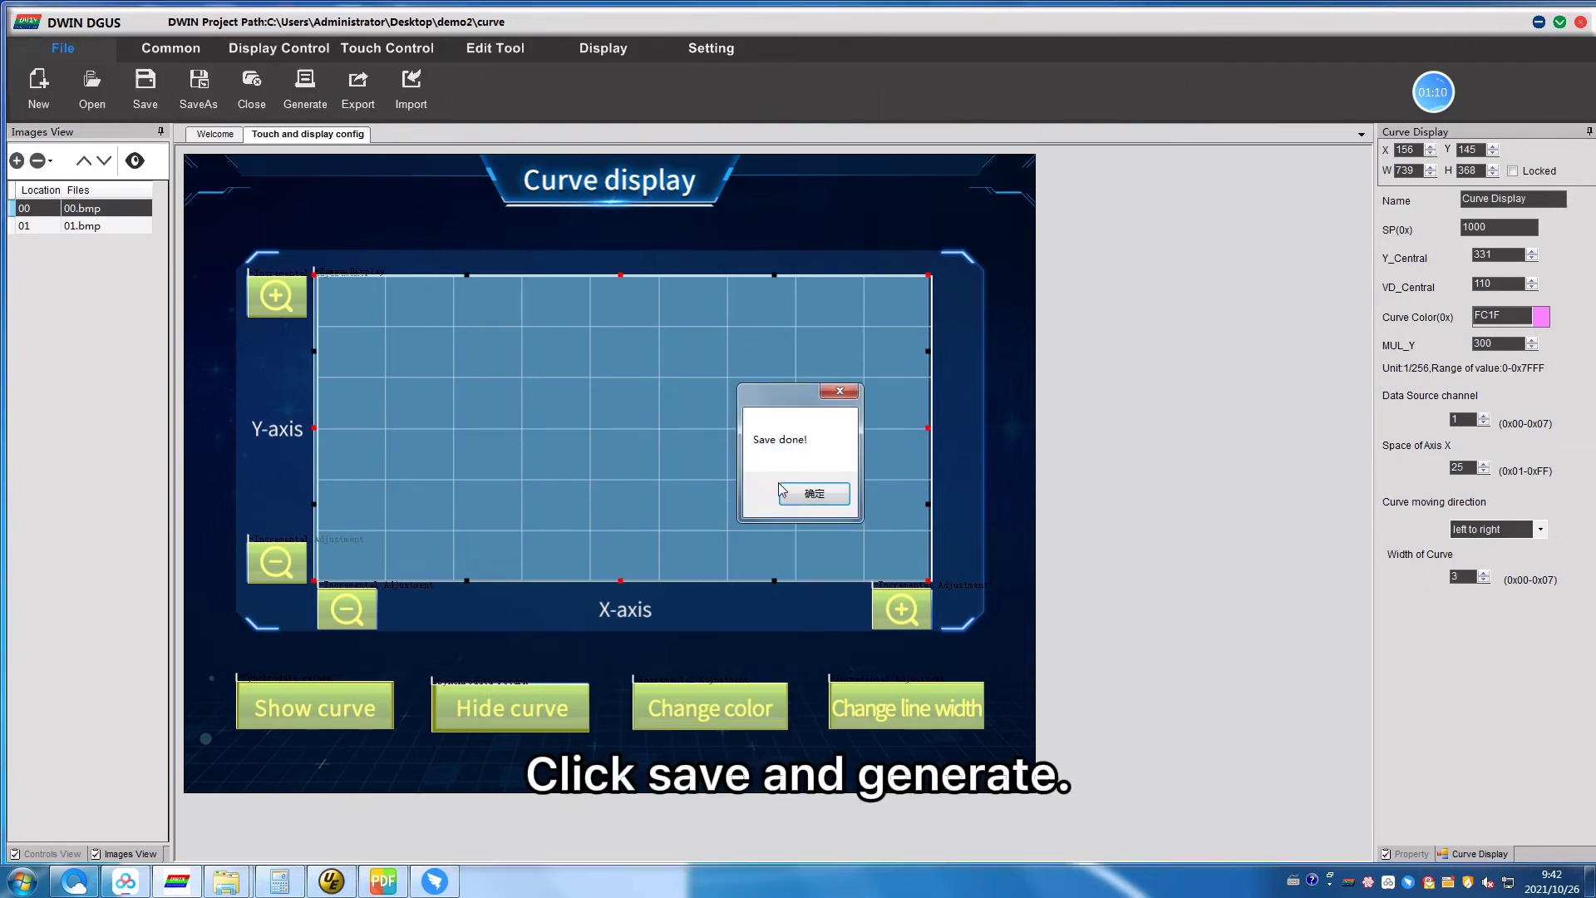
pyautogui.click(812, 493)
pyautogui.click(305, 88)
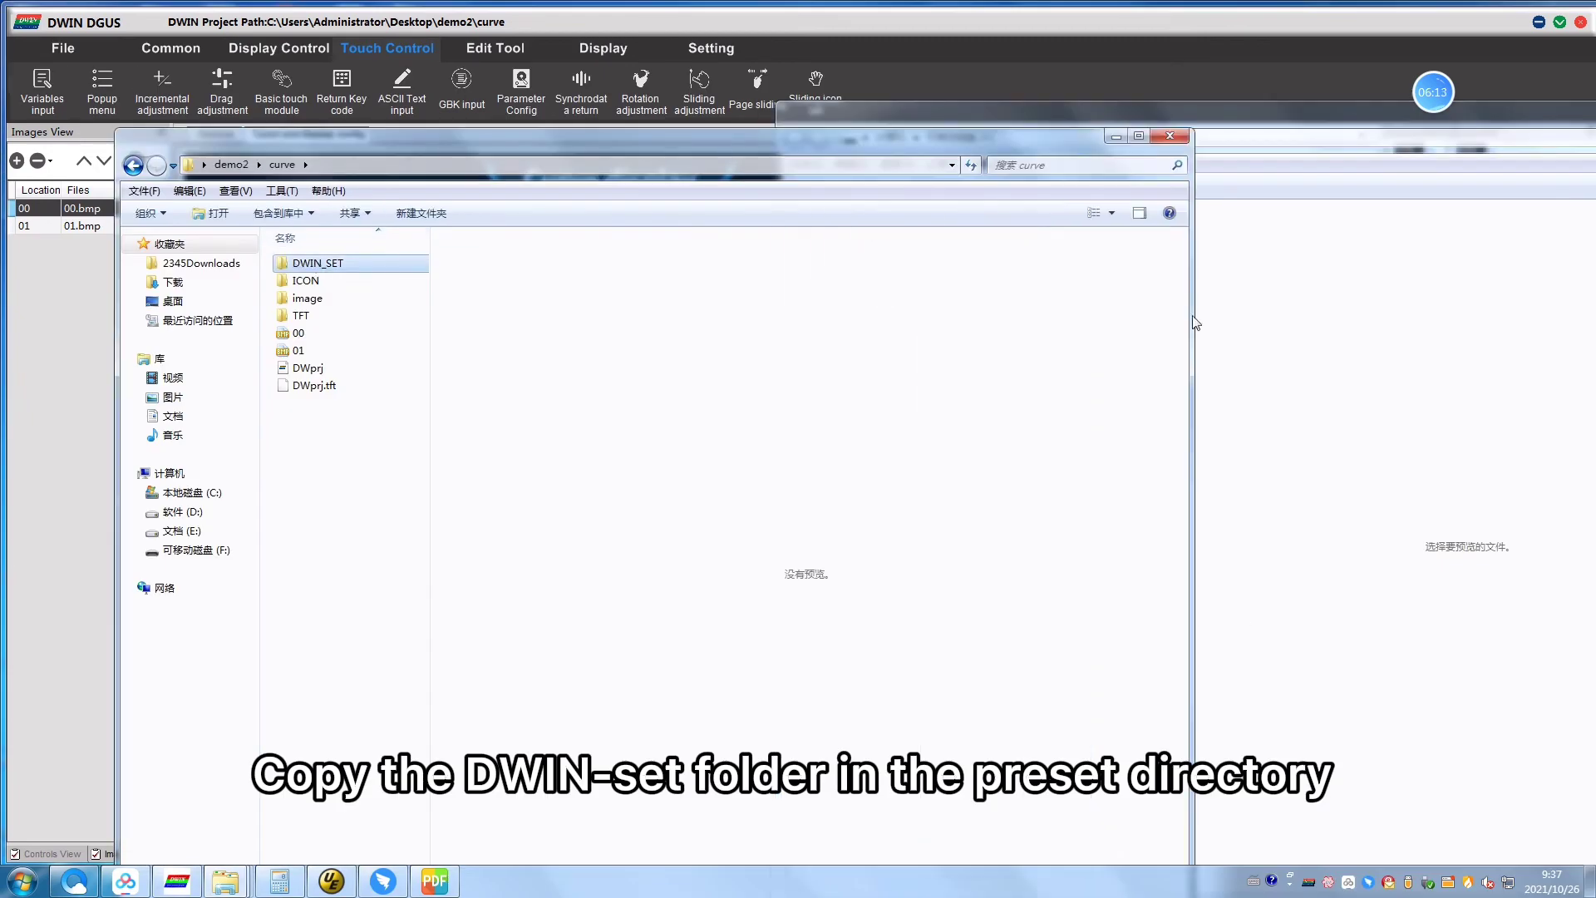
# Place the project folder beside the F: window and copy DWIN_SET onto removable drive F:.
pyautogui.moveTo(1070, 194); pyautogui.dragTo(694, 273)
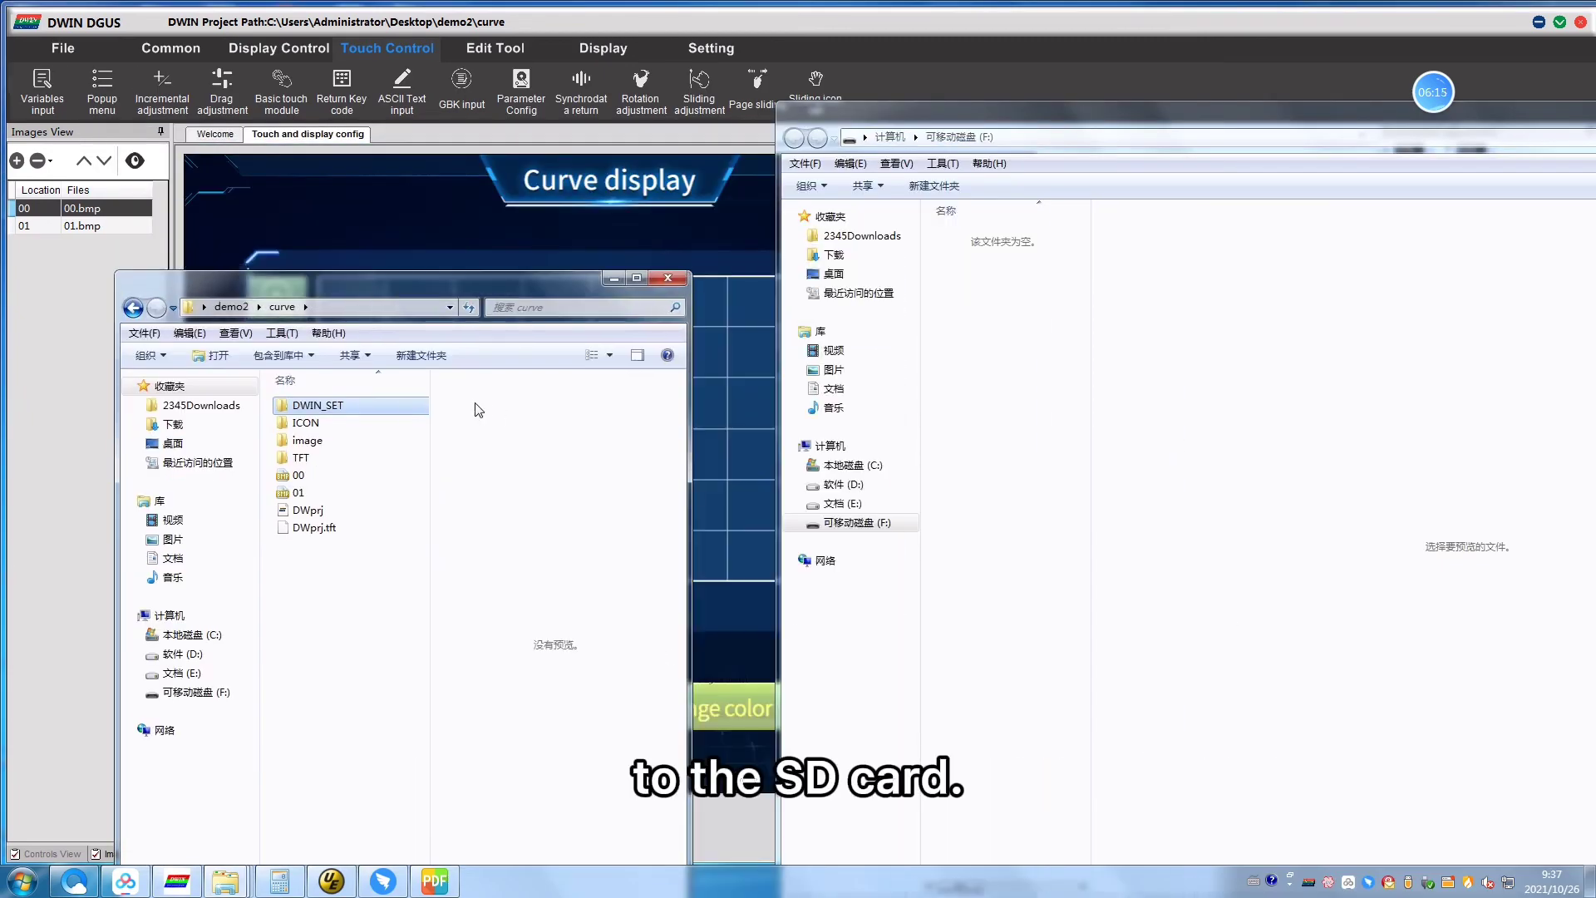
pyautogui.moveTo(1049, 312); pyautogui.dragTo(1048, 314)
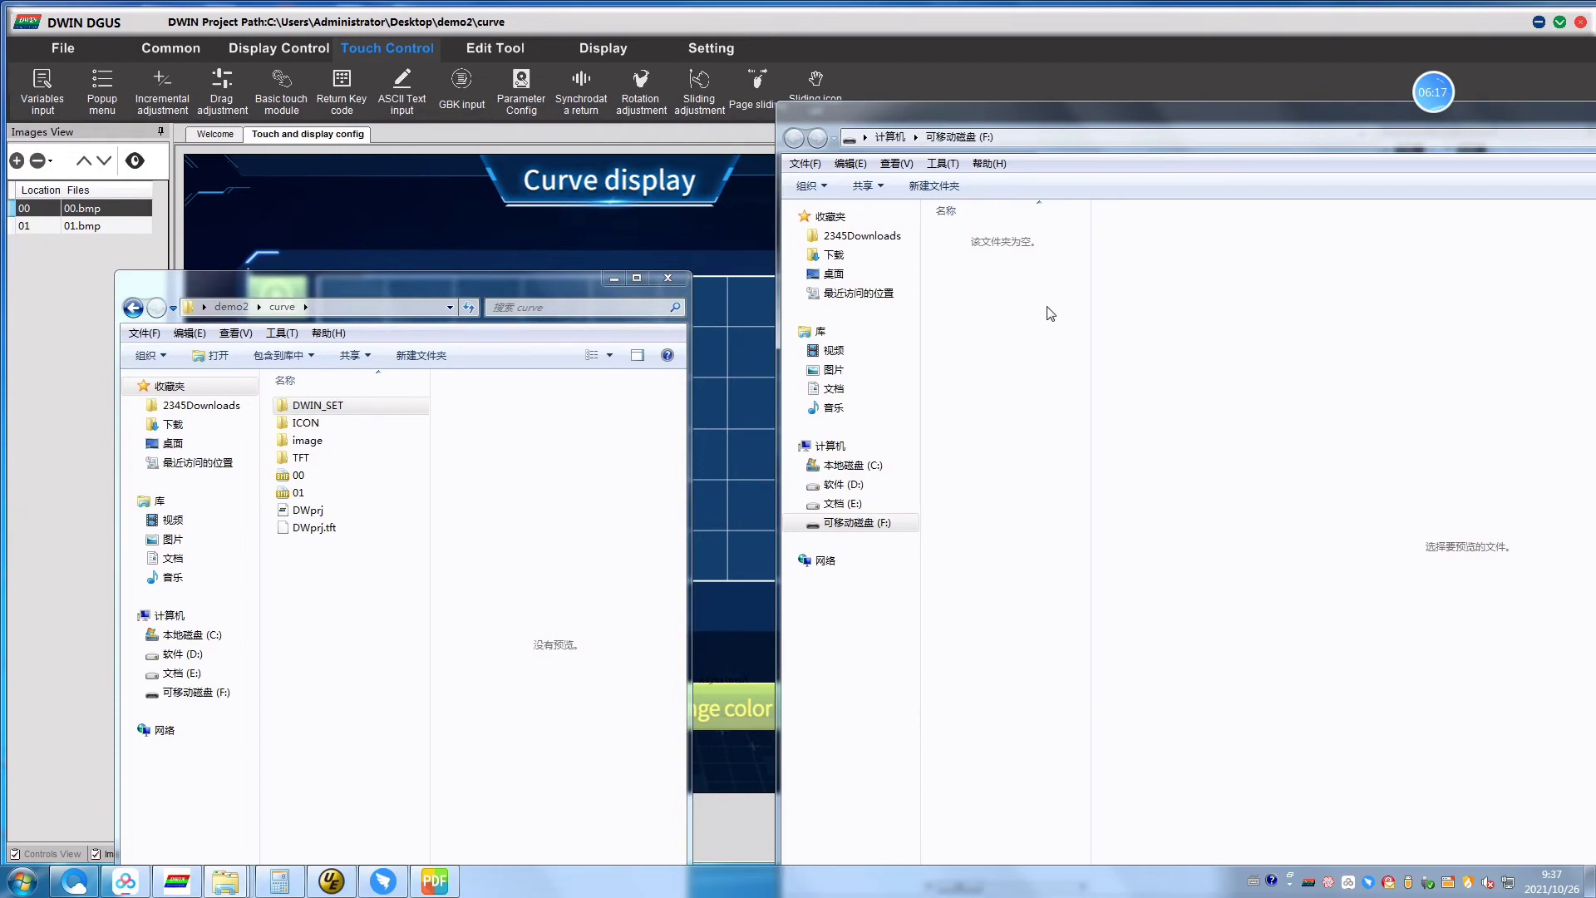